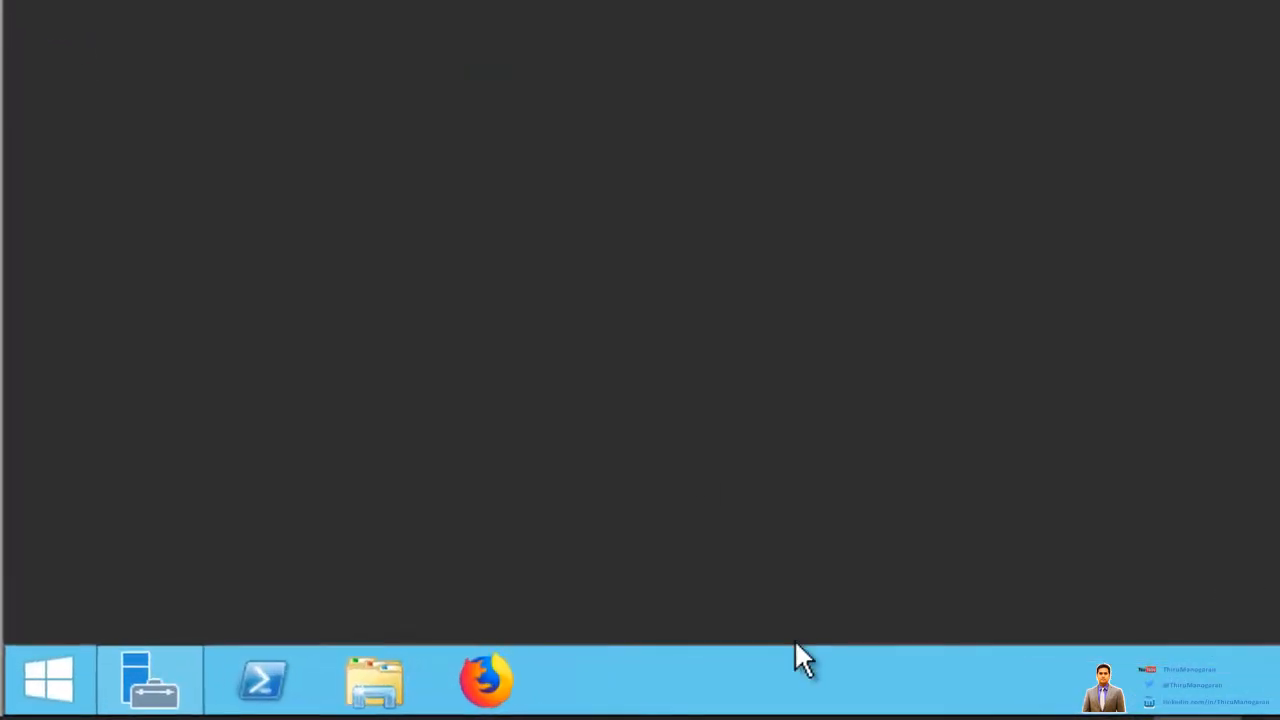
# Step: Open the System properties of This PC from File Explorer's navigation pane
pyautogui.click(372, 696)
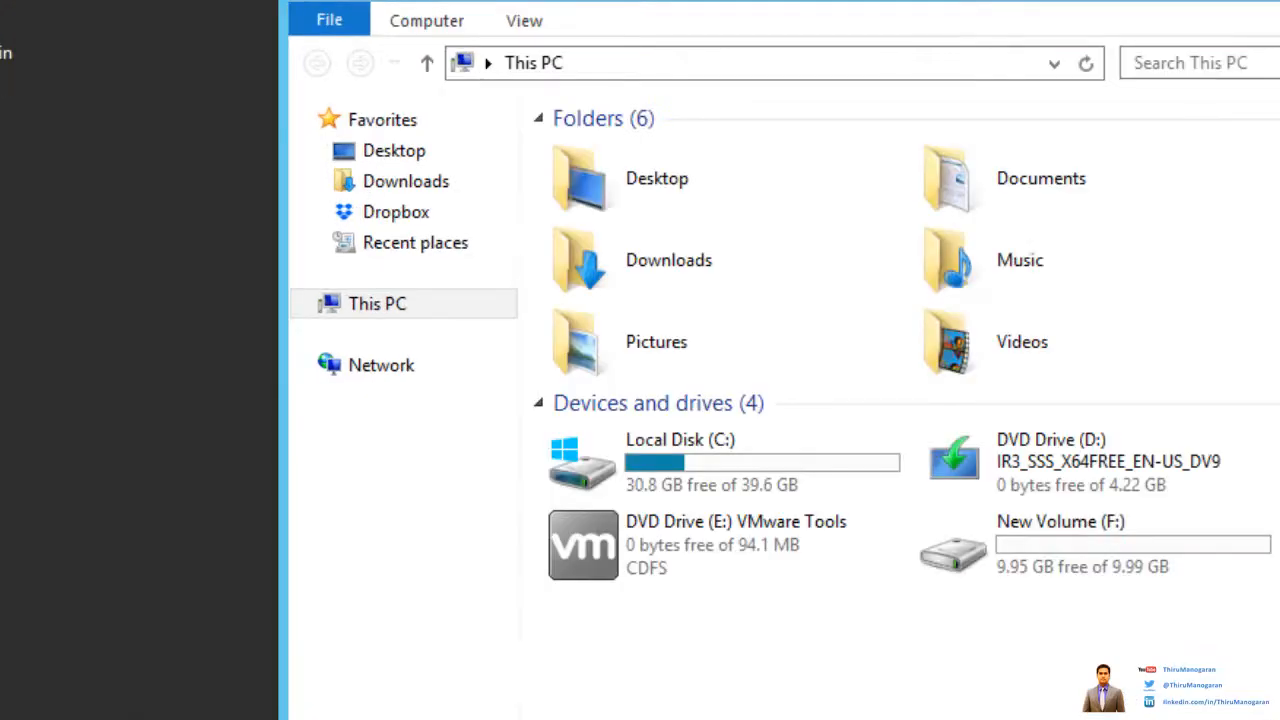
pyautogui.click(383, 322)
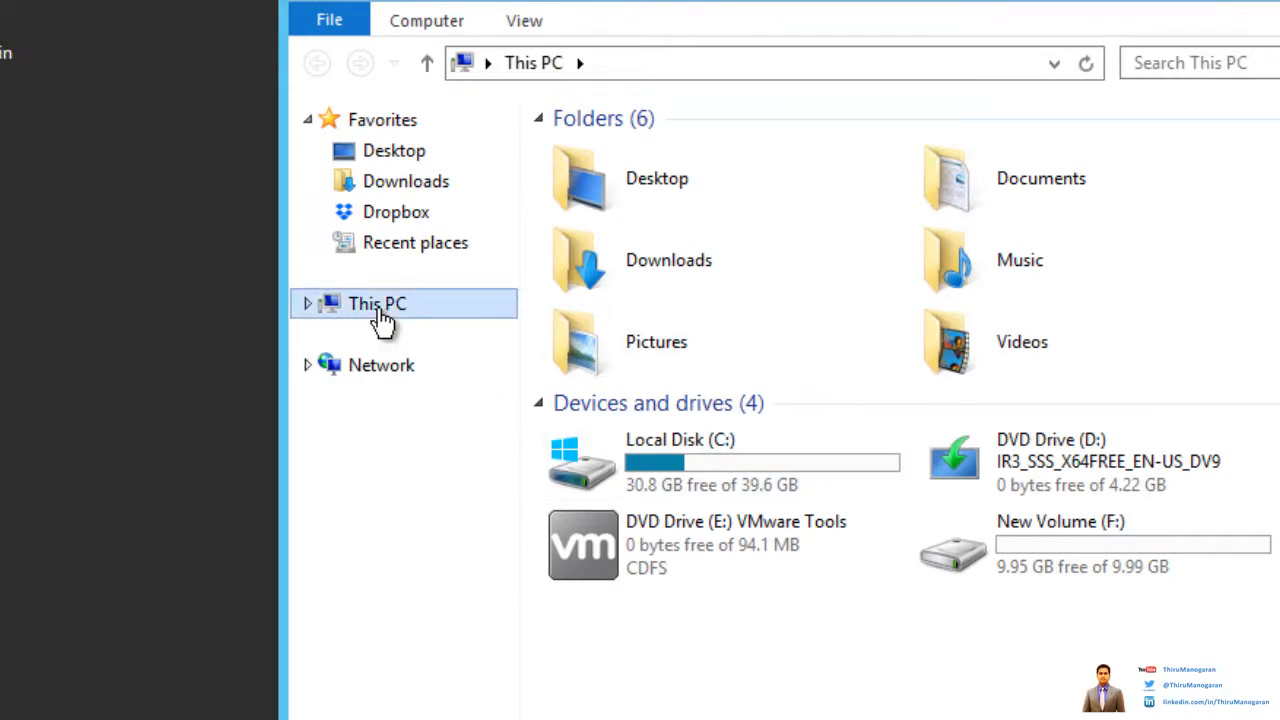
pyautogui.rightClick(383, 322)
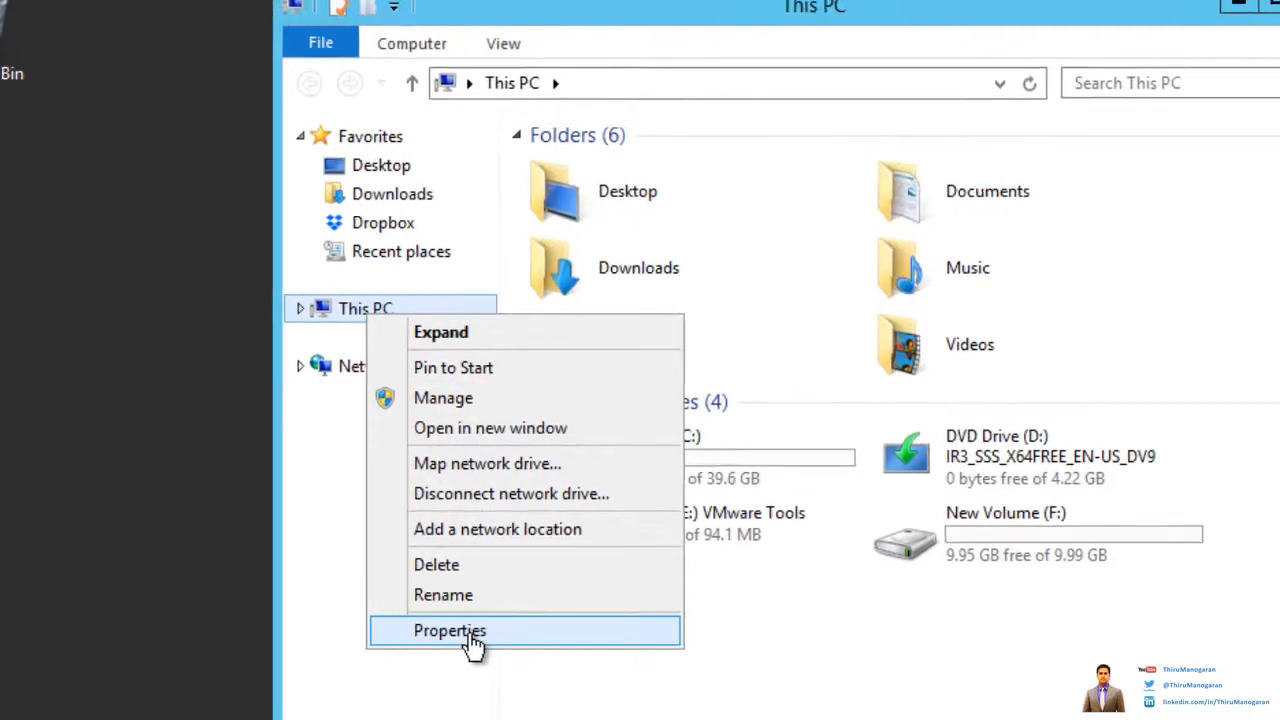
pyautogui.click(466, 646)
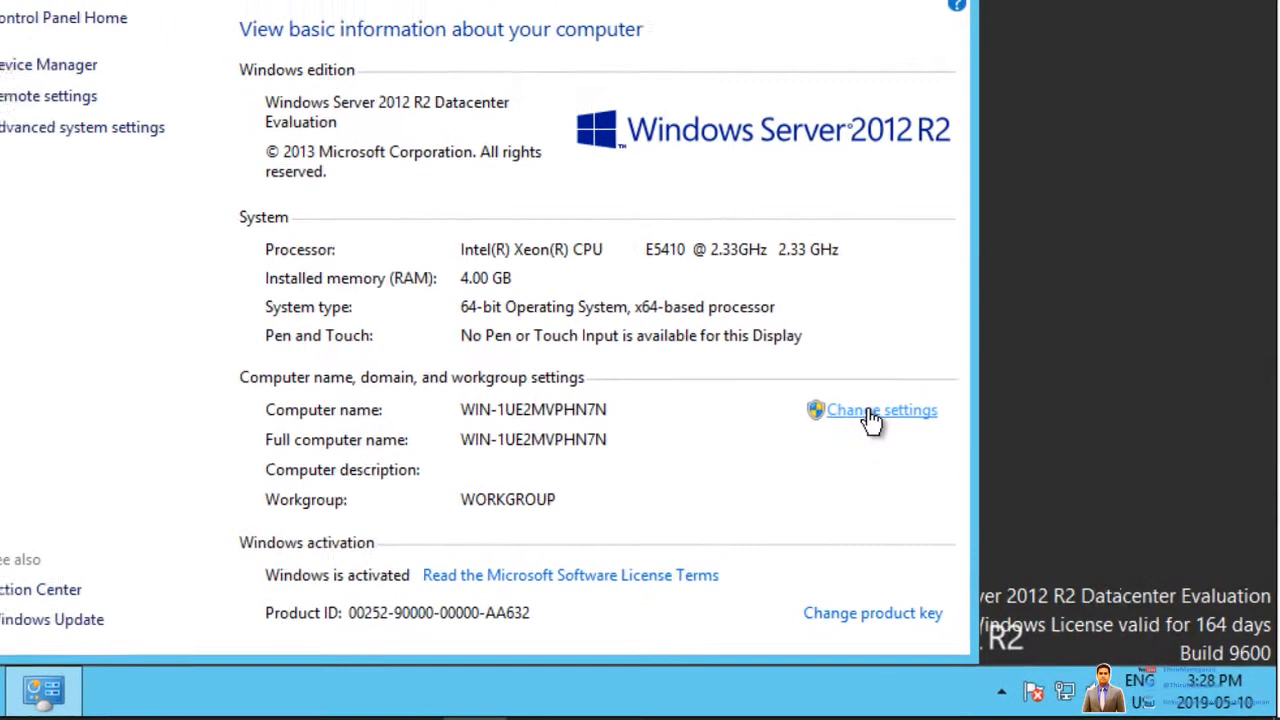
# Step: Change the computer name to DC-1 in System Properties
pyautogui.click(845, 390)
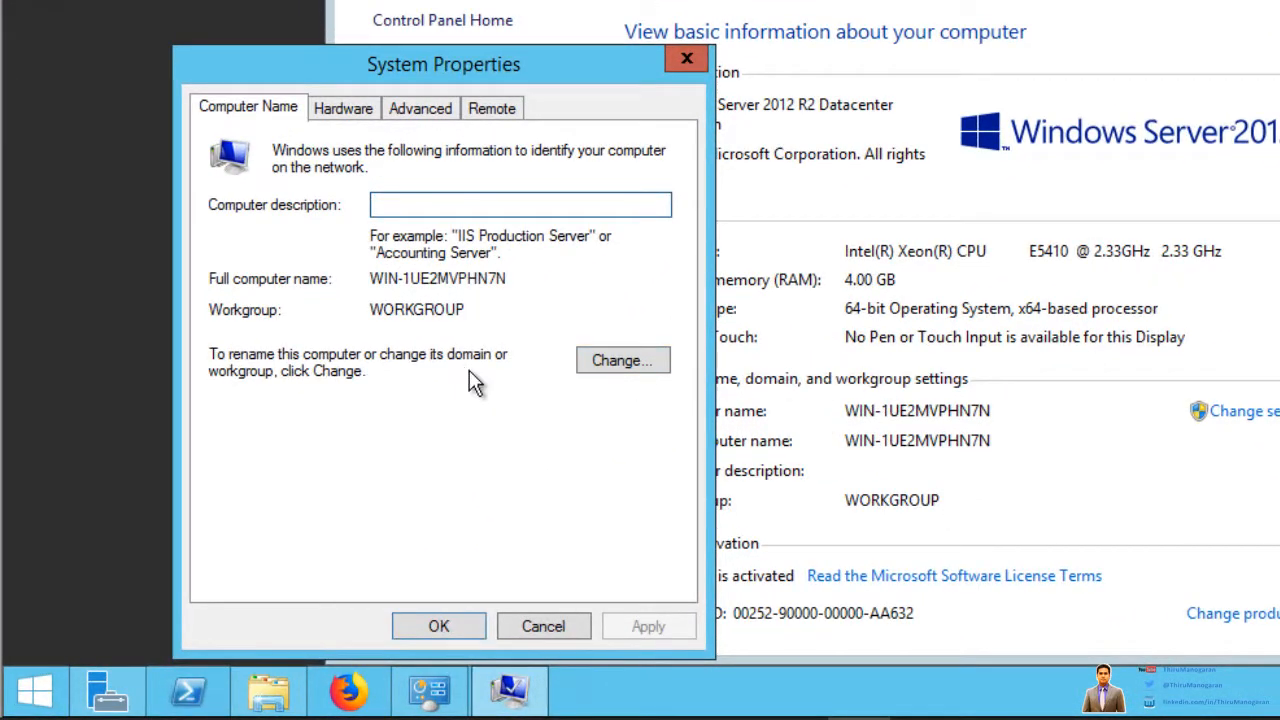
pyautogui.click(645, 366)
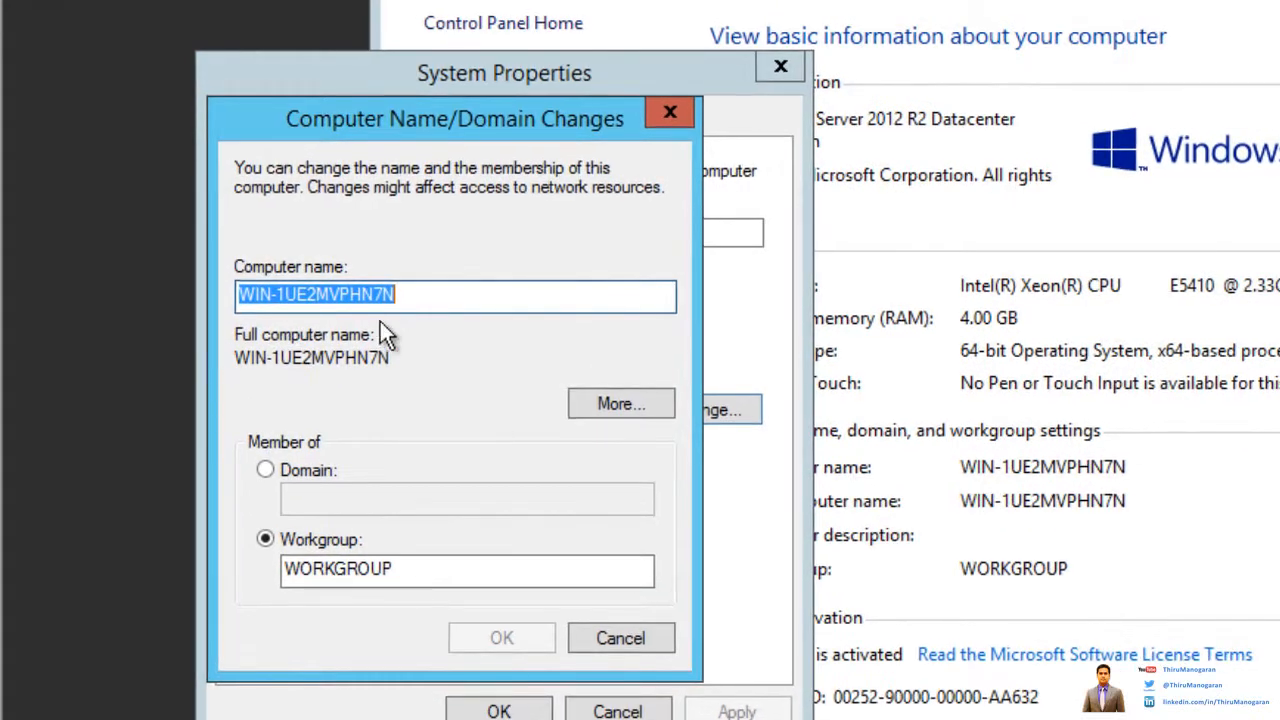
pyautogui.moveTo(427, 294); pyautogui.dragTo(4, 265)
pyautogui.moveTo(417, 294); pyautogui.dragTo(30, 272)
pyautogui.write('DC-')
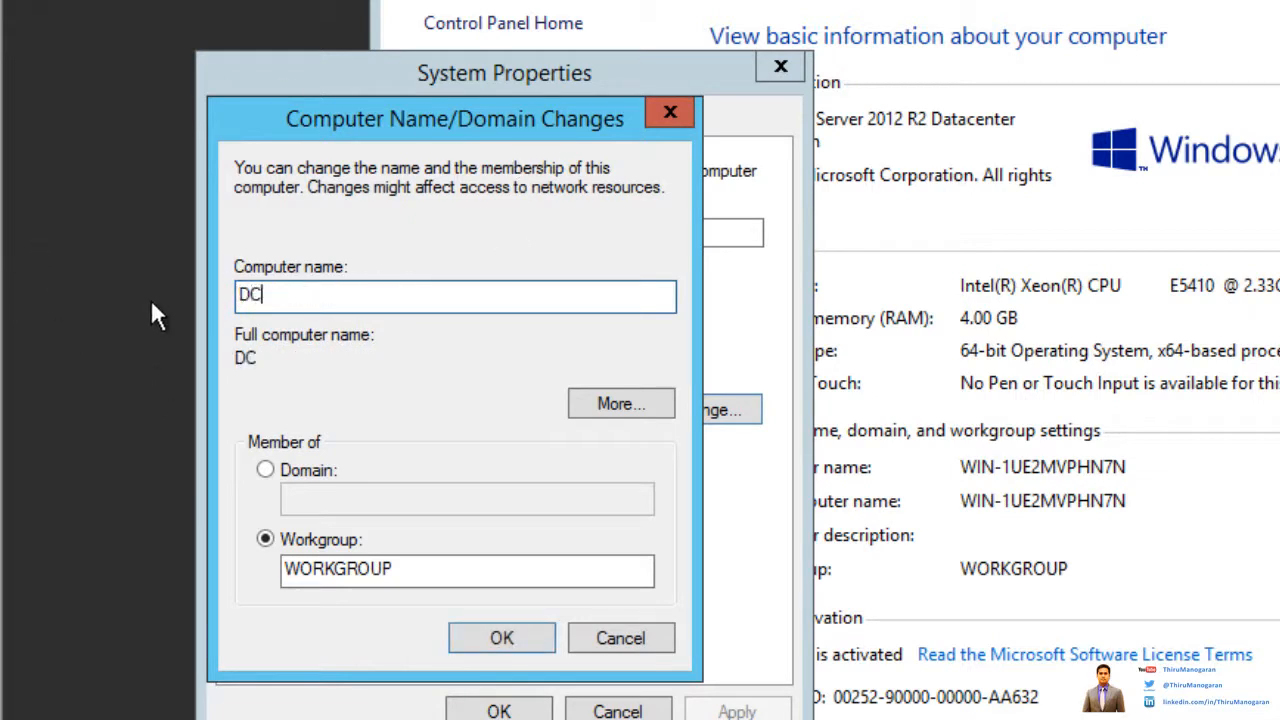
pyautogui.write('1')
pyautogui.click(491, 636)
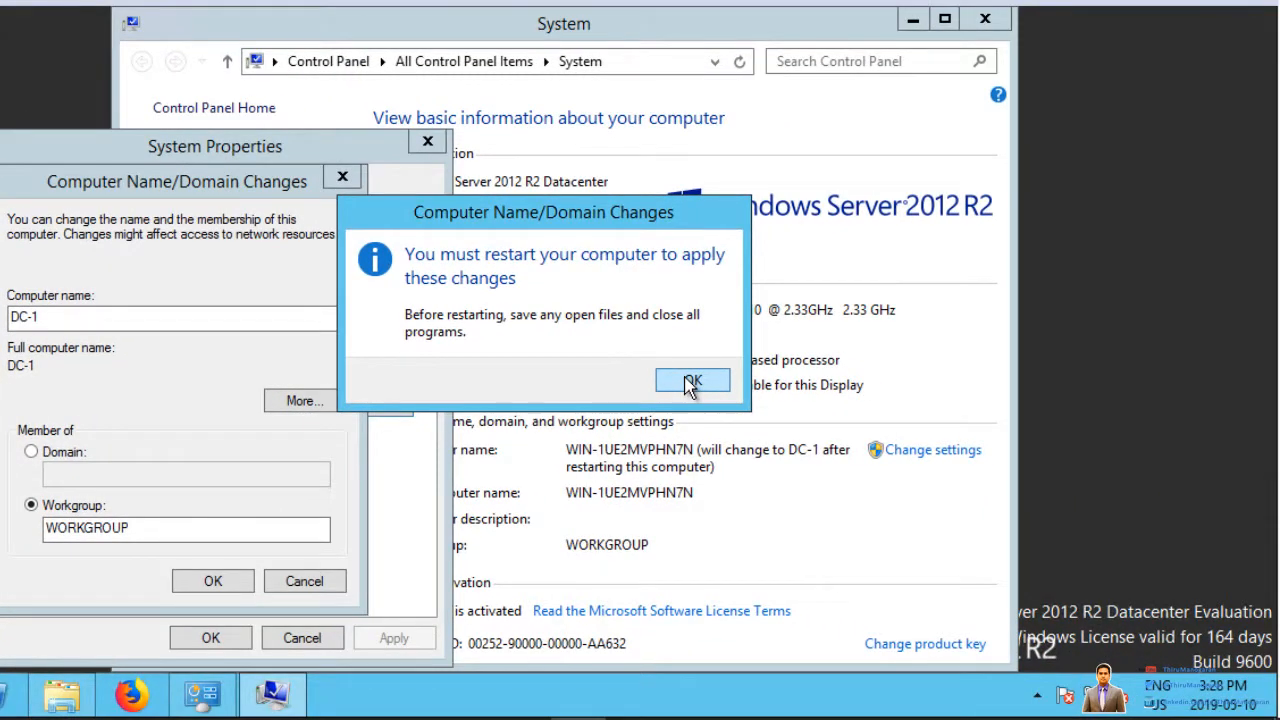
# Step: Acknowledge the restart notice, choose Restart Later, and close the System window
pyautogui.click(691, 383)
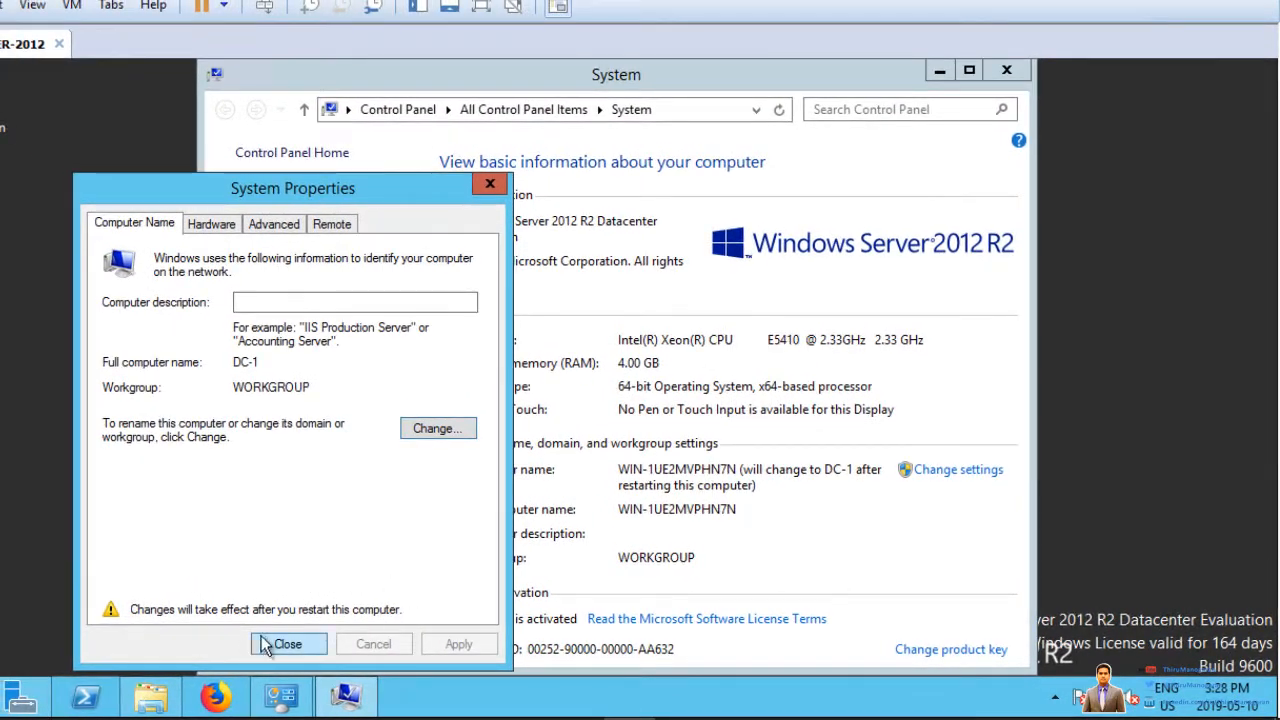
pyautogui.click(268, 645)
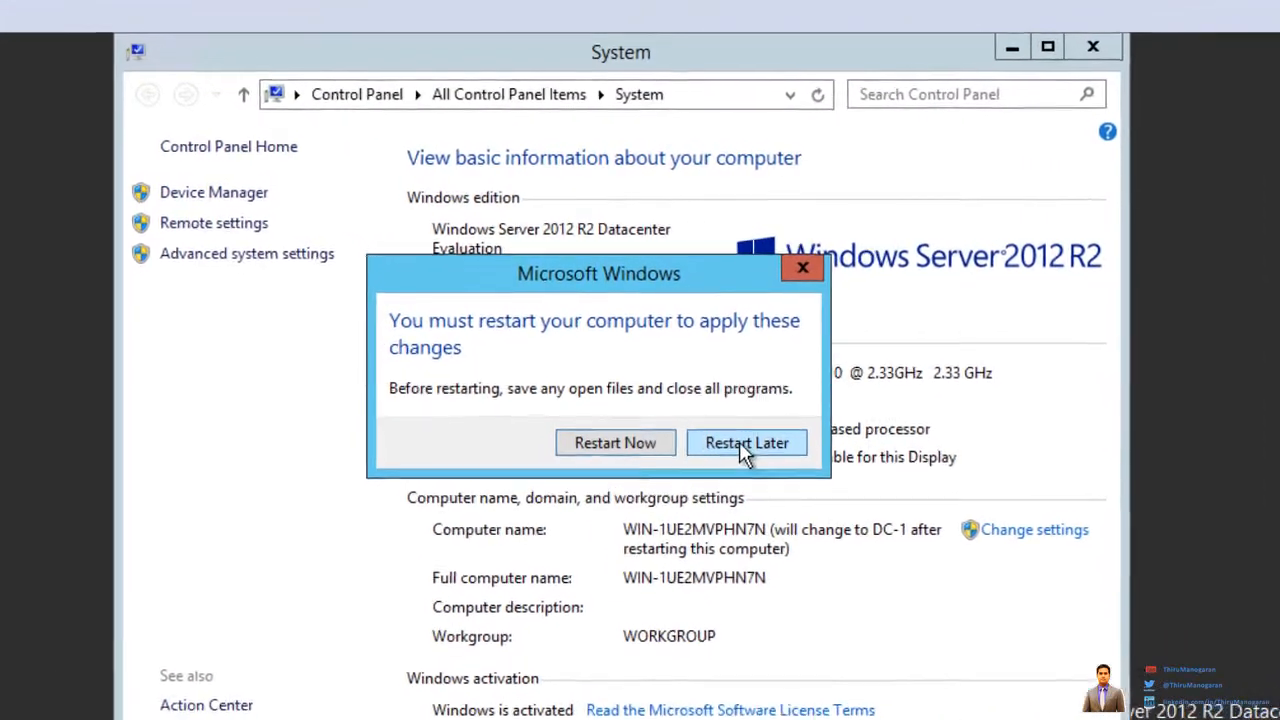
pyautogui.click(743, 450)
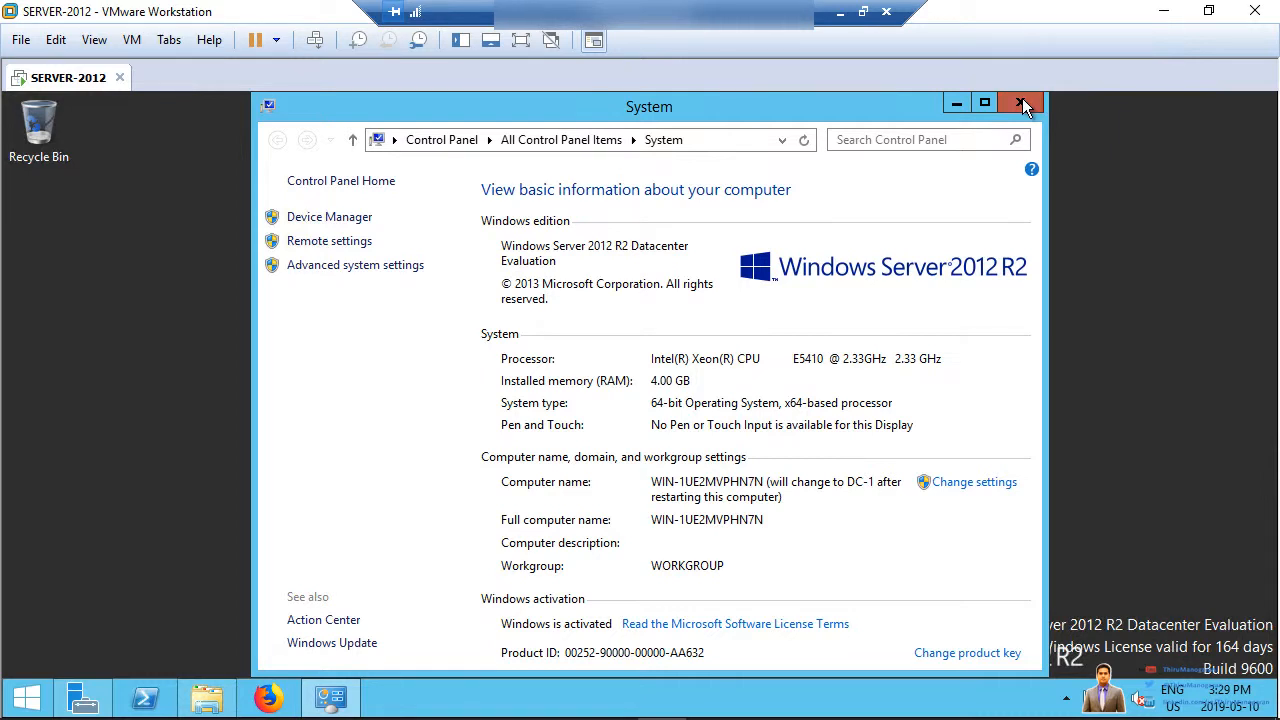
pyautogui.click(1022, 104)
# Step: Close Explorer and open the network adapter list from the Network and Sharing Center
pyautogui.click(1017, 104)
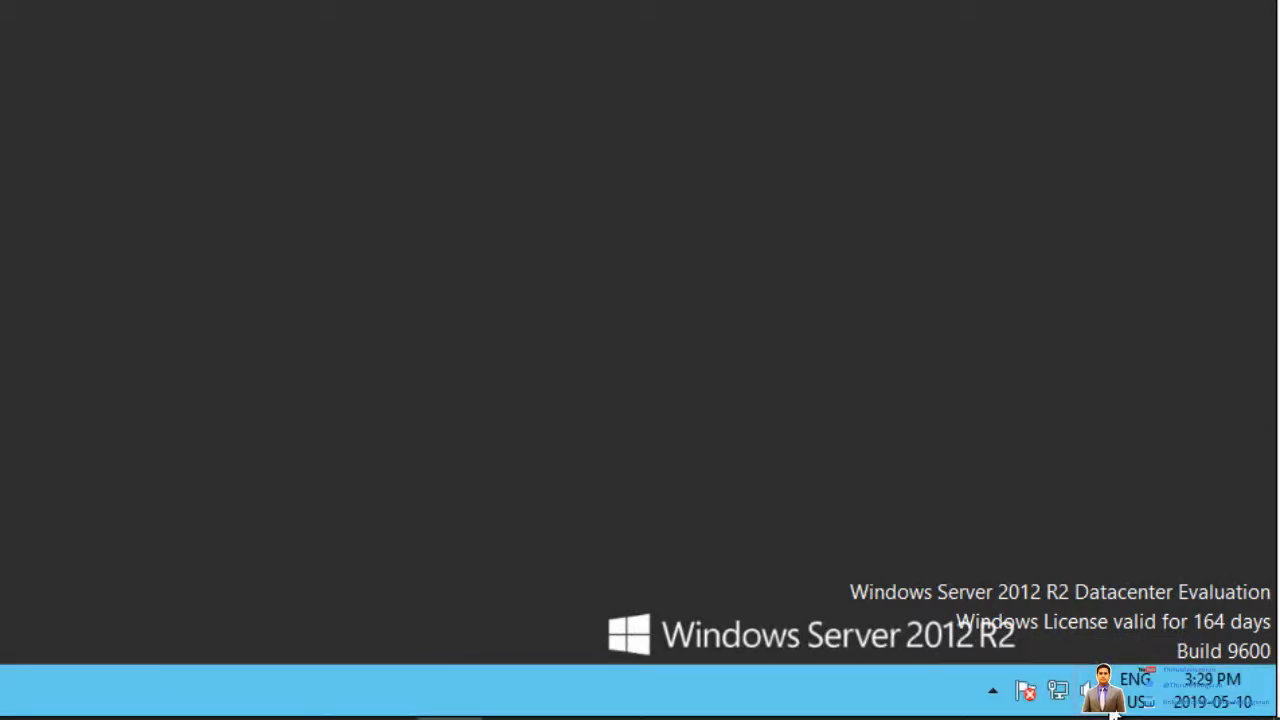
pyautogui.rightClick(1058, 693)
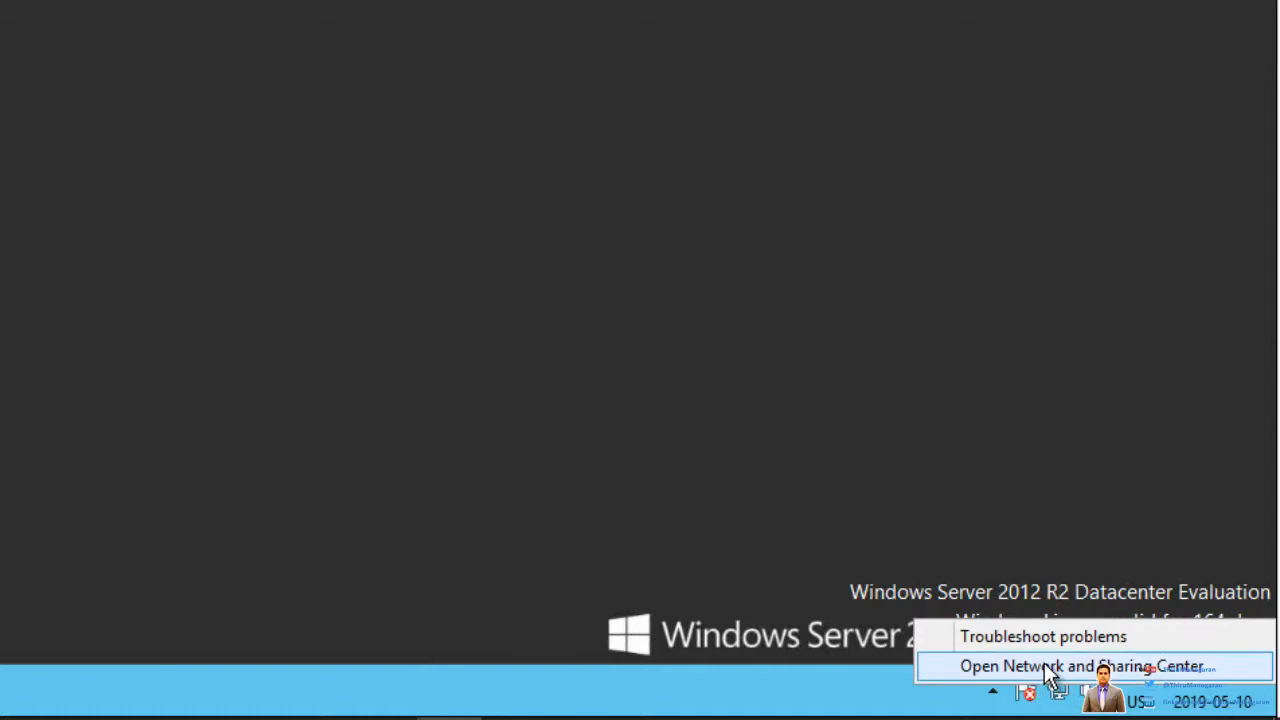
pyautogui.click(1048, 666)
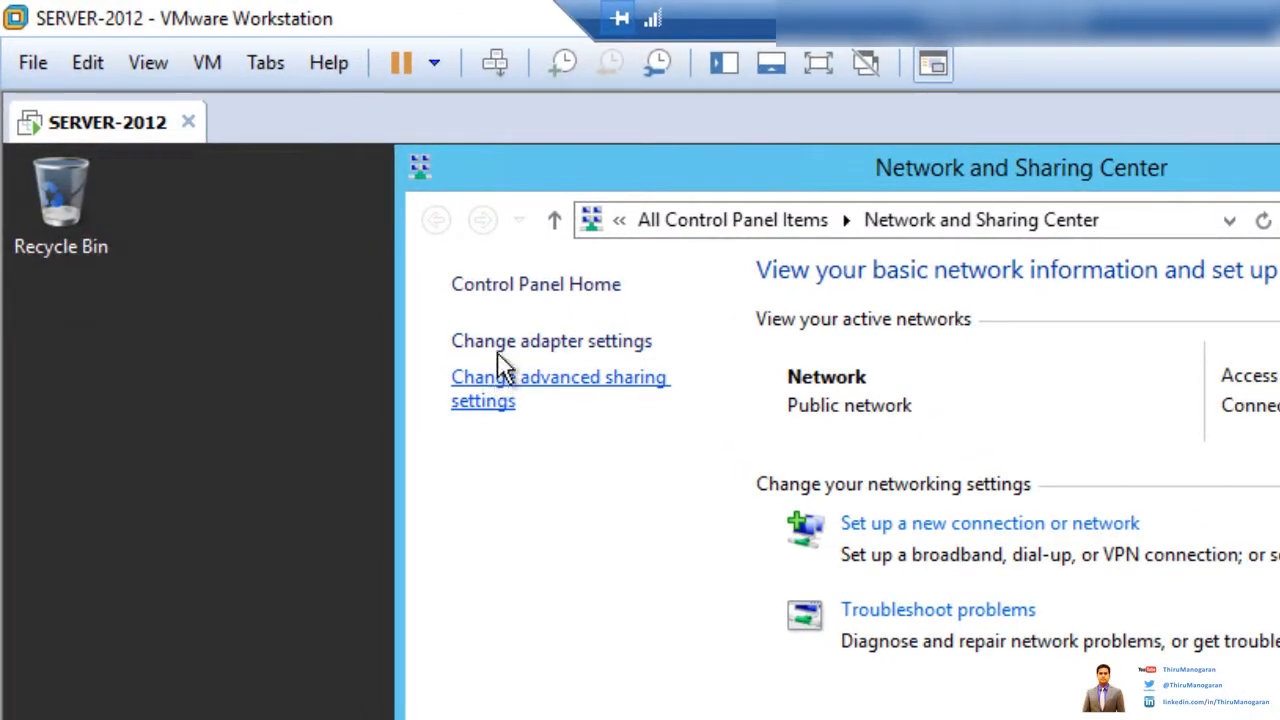
pyautogui.click(538, 342)
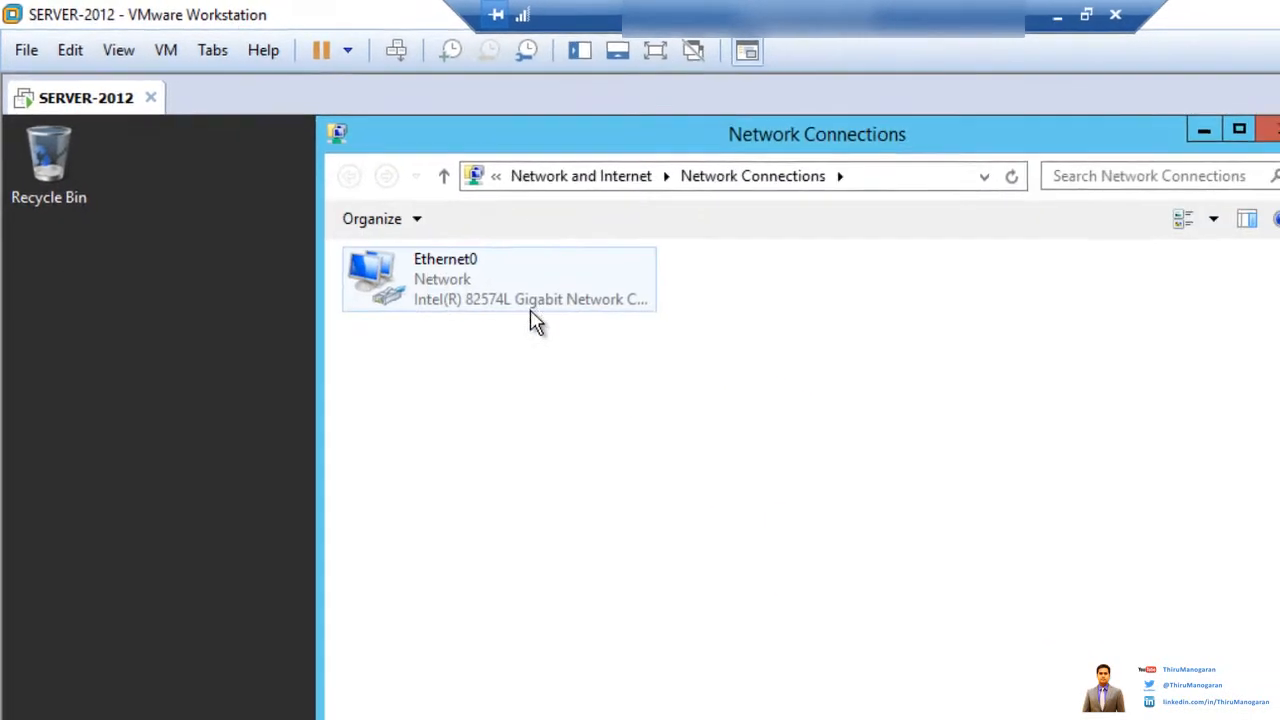
# Step: Open the Internet Protocol Version 4 (TCP/IPv4) properties of Ethernet0
pyautogui.click(470, 298)
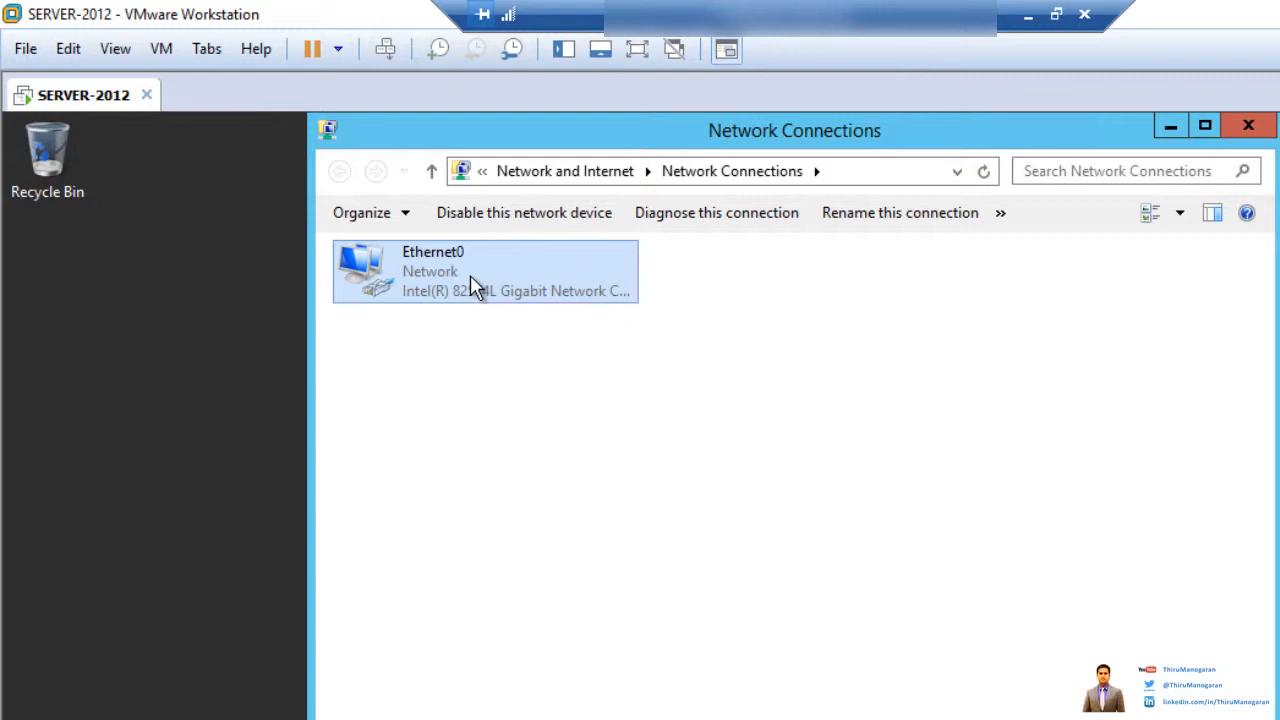
pyautogui.rightClick(470, 276)
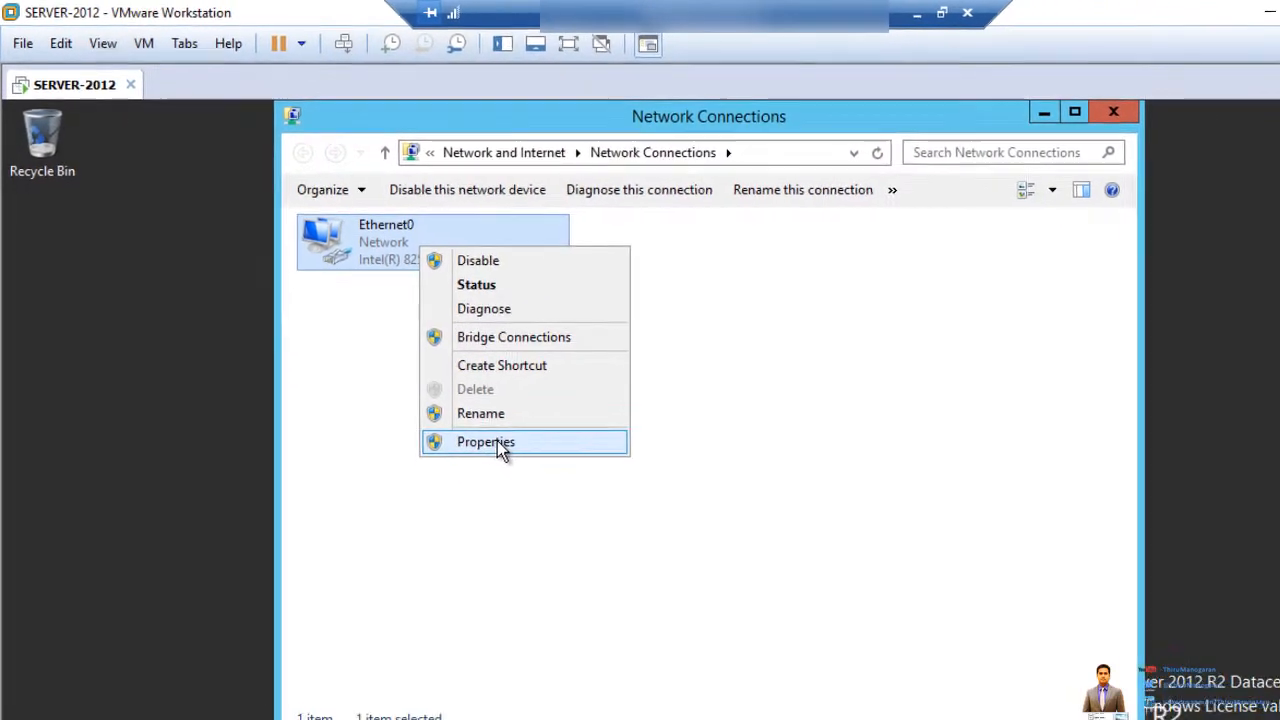
pyautogui.click(497, 441)
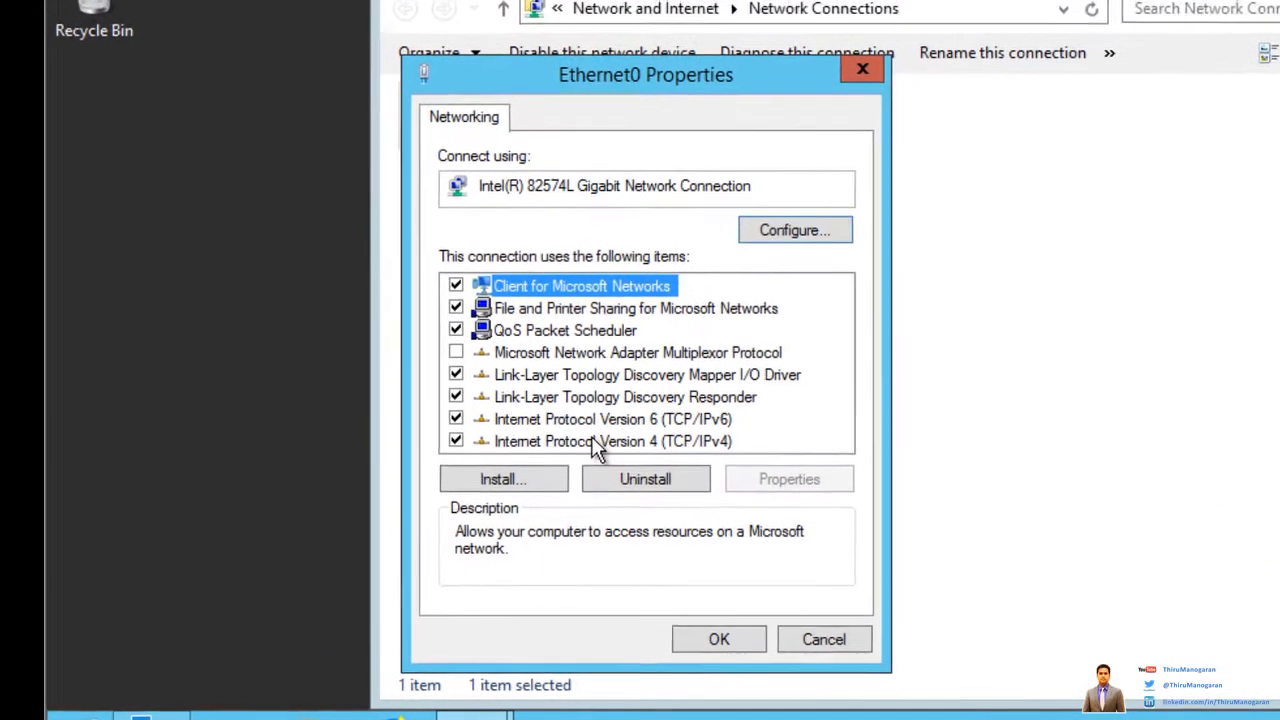
pyautogui.click(441, 496)
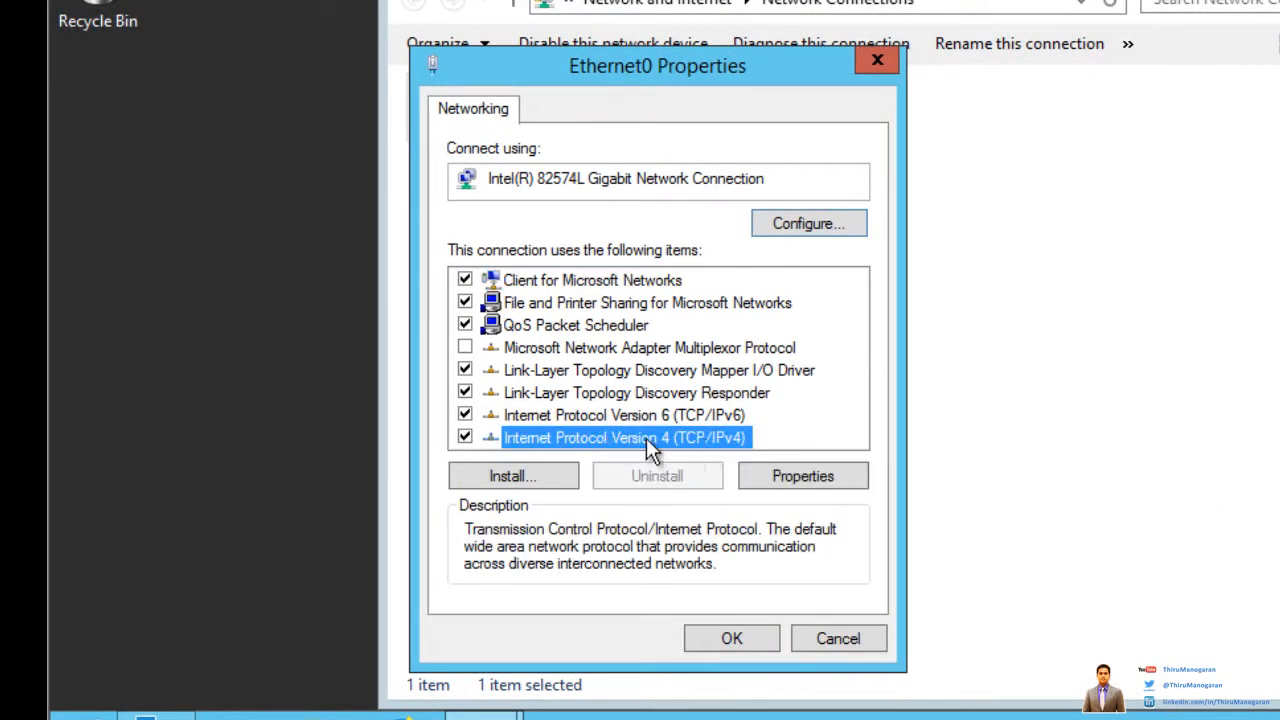
pyautogui.click(810, 490)
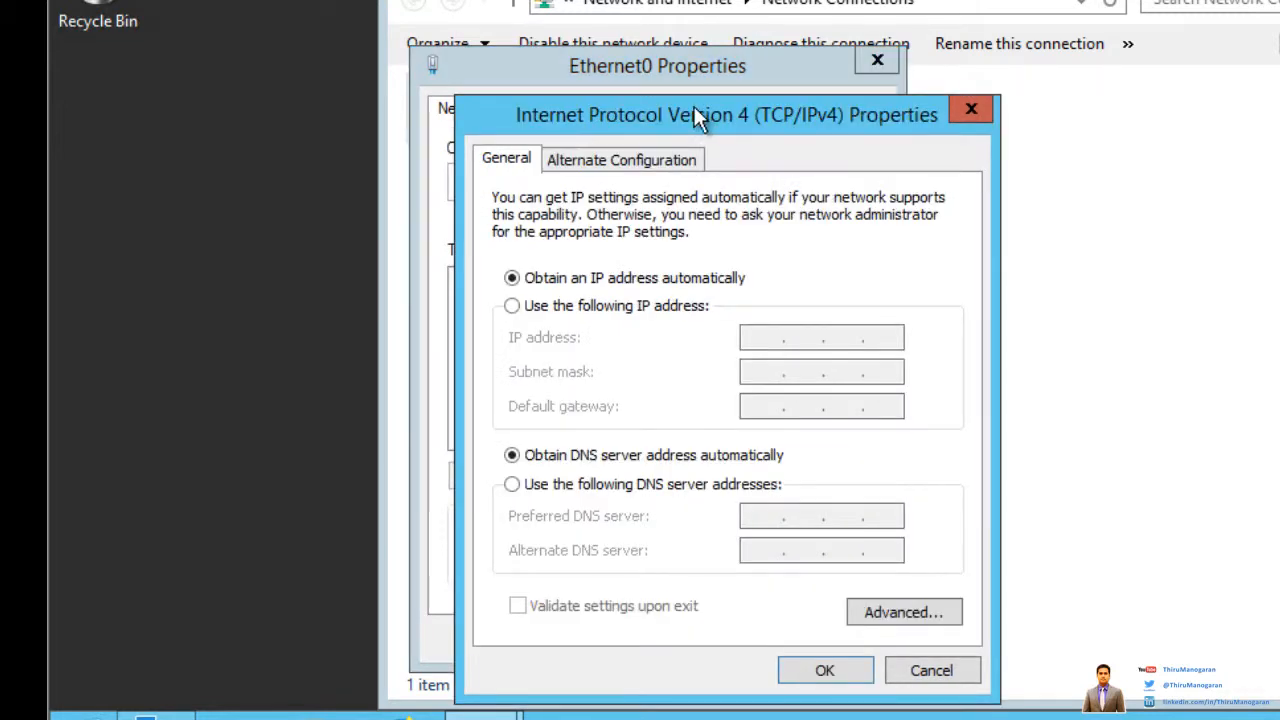
# Step: Assign Ethernet0 the static IP 100.0.0.200 with subnet mask 255.255.255.0
pyautogui.click(511, 310)
pyautogui.click(755, 336)
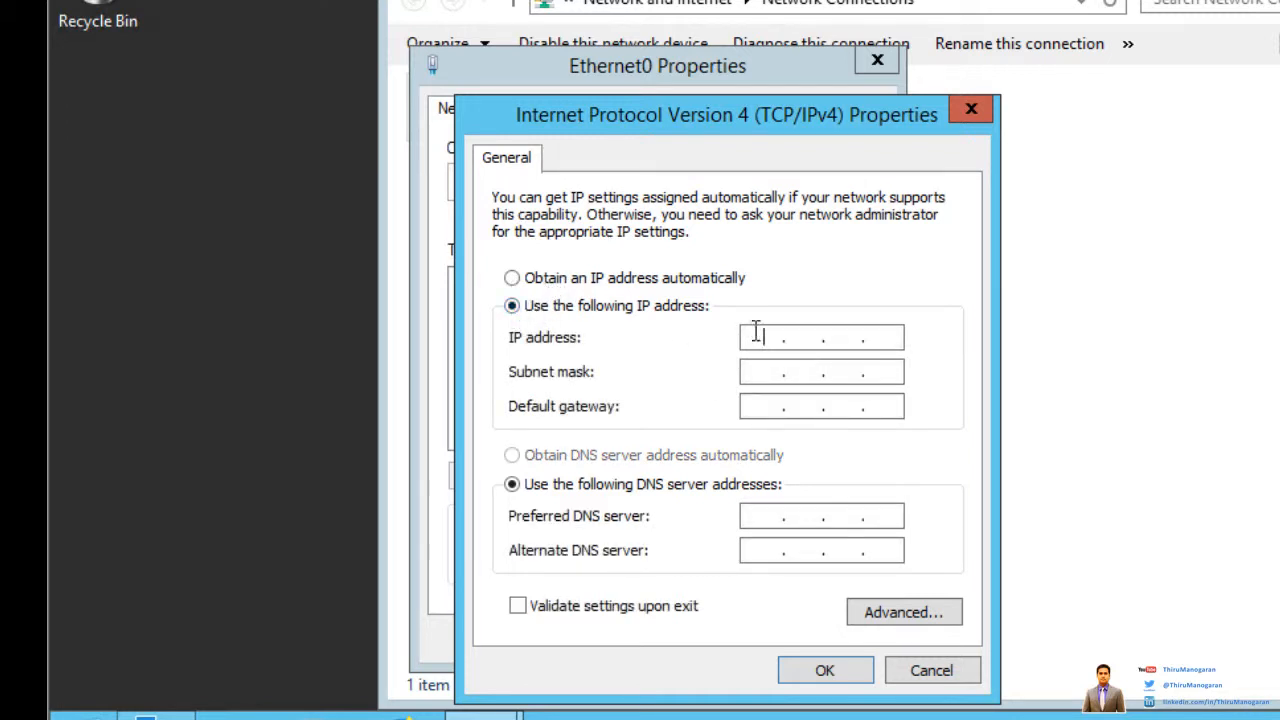
pyautogui.write('100.0.0.200')
pyautogui.click(755, 372)
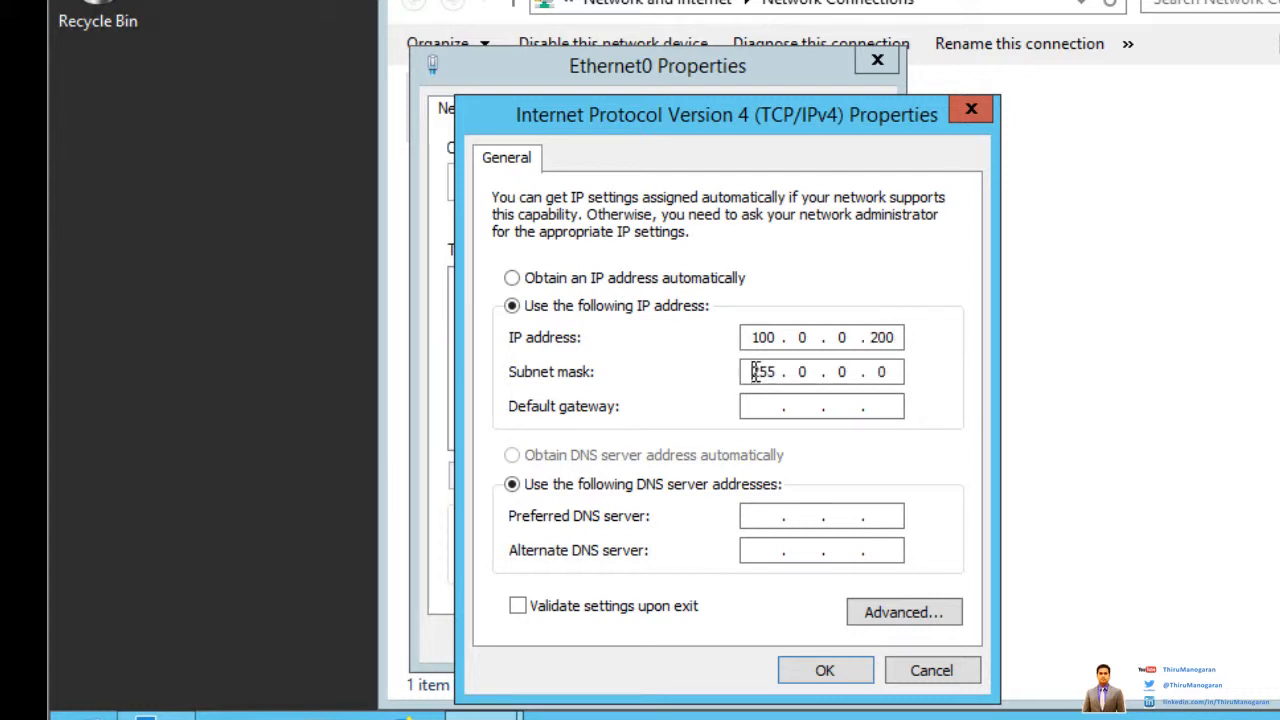
pyautogui.click(800, 372)
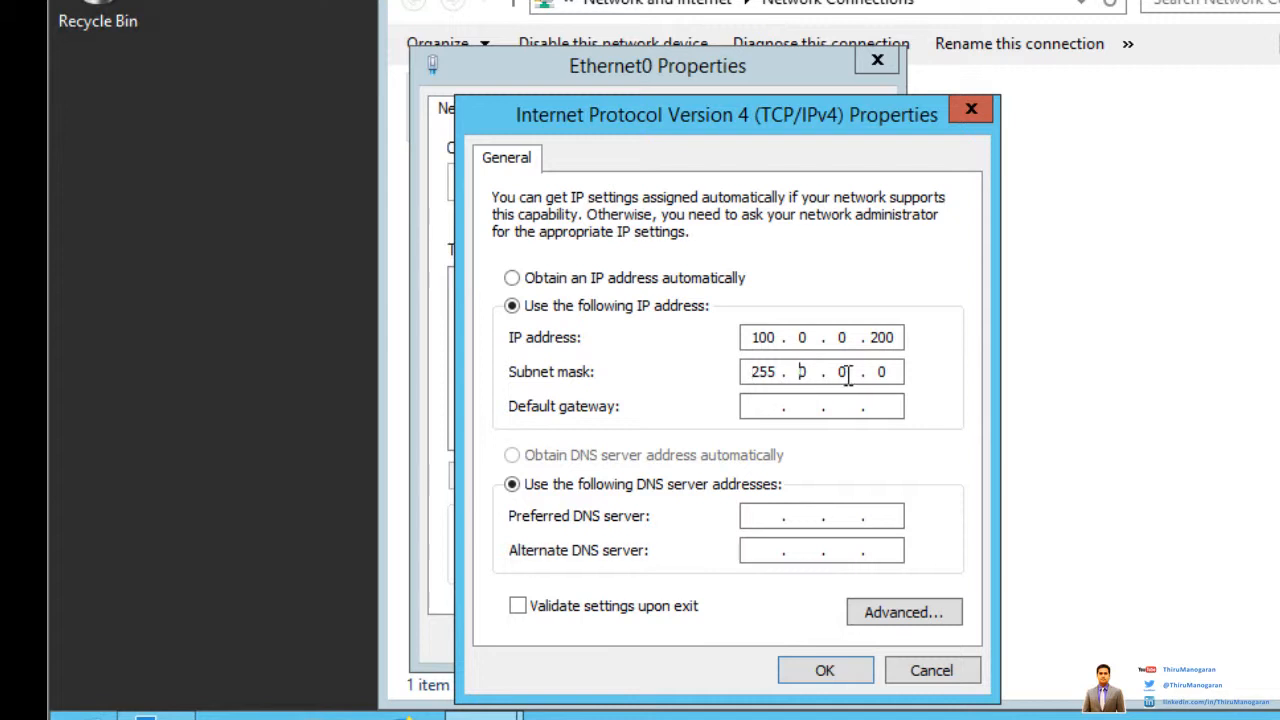
pyautogui.moveTo(848, 375); pyautogui.dragTo(836, 375)
pyautogui.write('255.')
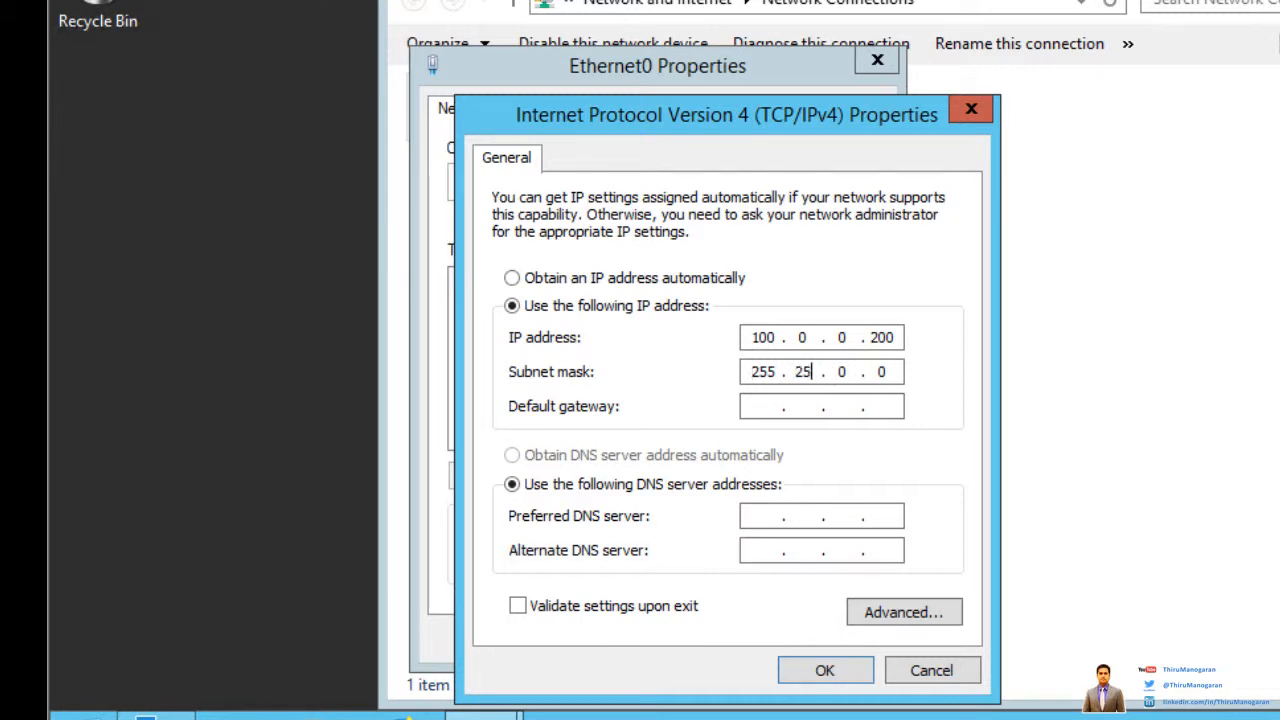
pyautogui.write('255')
# Step: Enter gateway 100.0.0.1 and preferred DNS 127.0.0.1, then apply and close Ethernet0 Properties
pyautogui.click(762, 405)
pyautogui.write('100.0.')
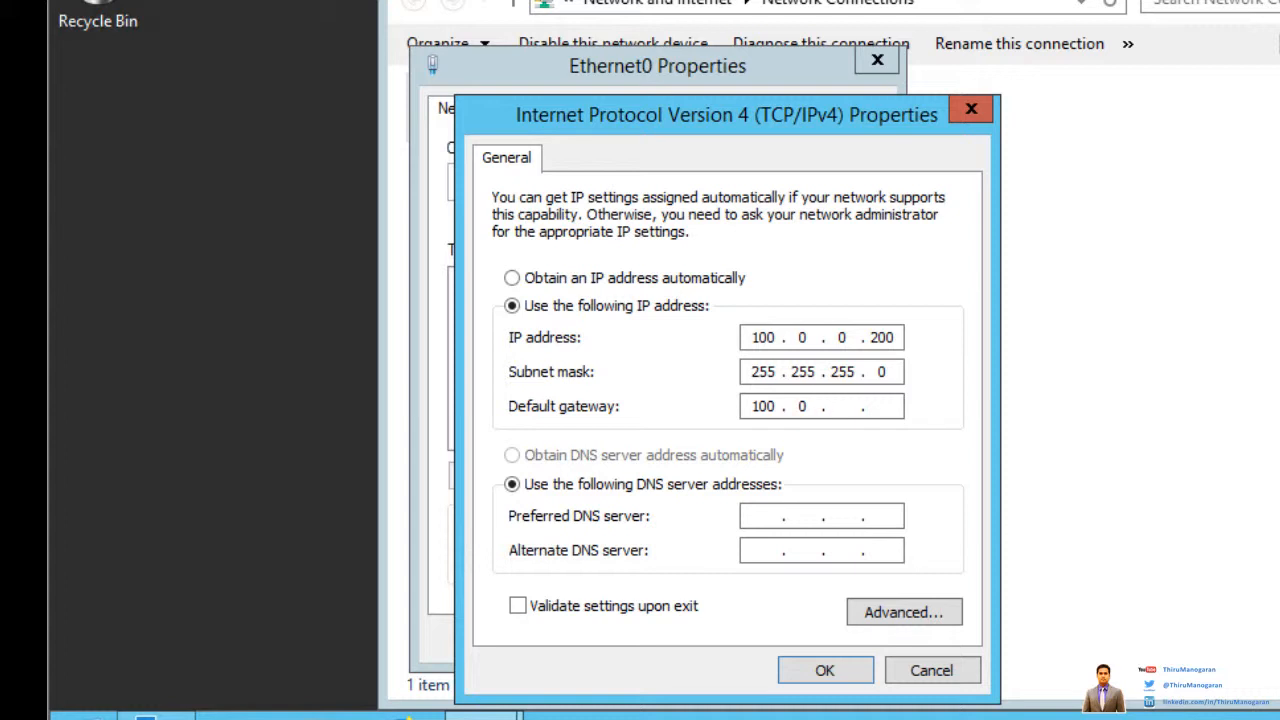
pyautogui.write('0')
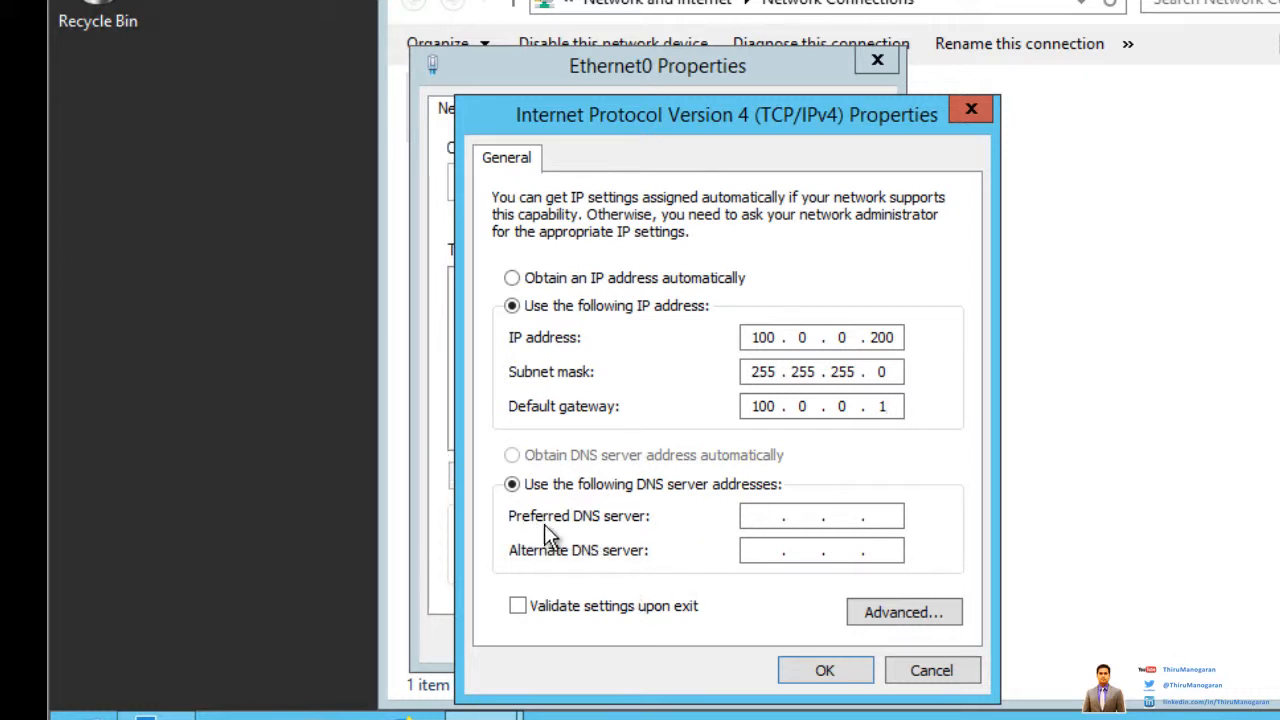
pyautogui.click(755, 516)
pyautogui.write('120 . . .')
pyautogui.click(765, 515)
pyautogui.press('Delete')
pyautogui.write('7 . 0.0')
pyautogui.click(834, 672)
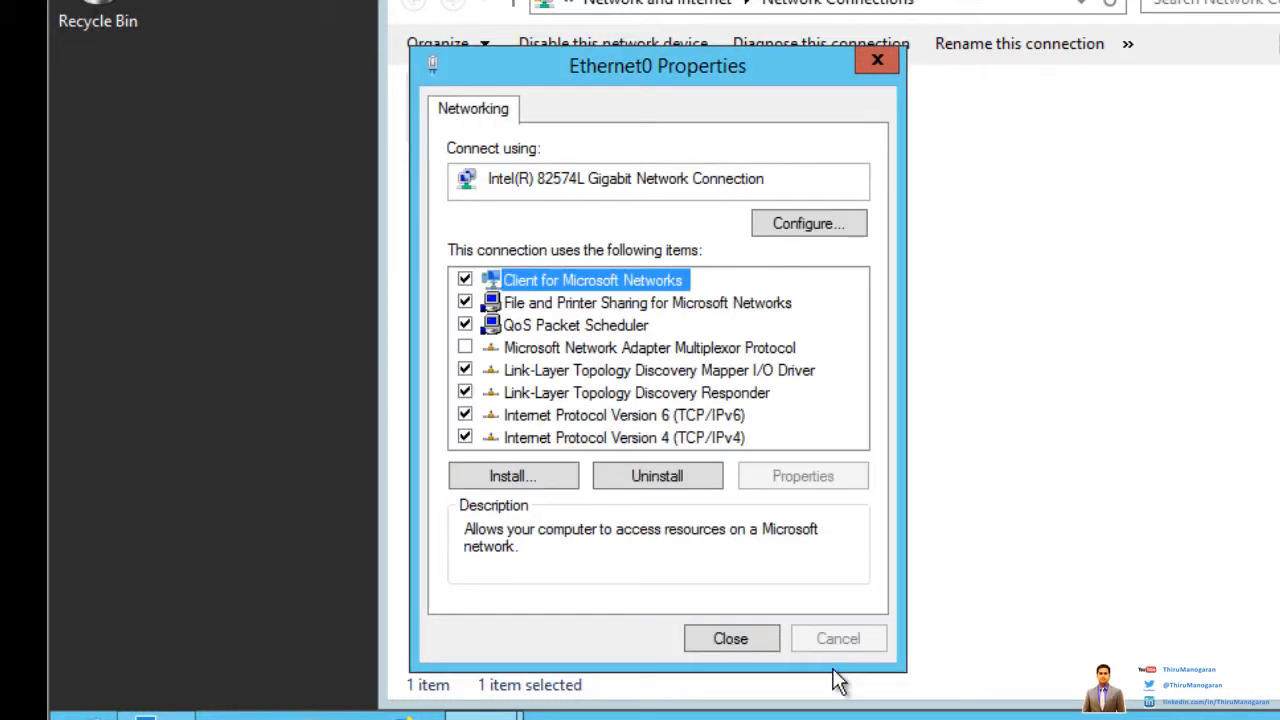
pyautogui.click(728, 643)
# Step: Run ipconfig in an administrator Command Prompt
pyautogui.click(768, 372)
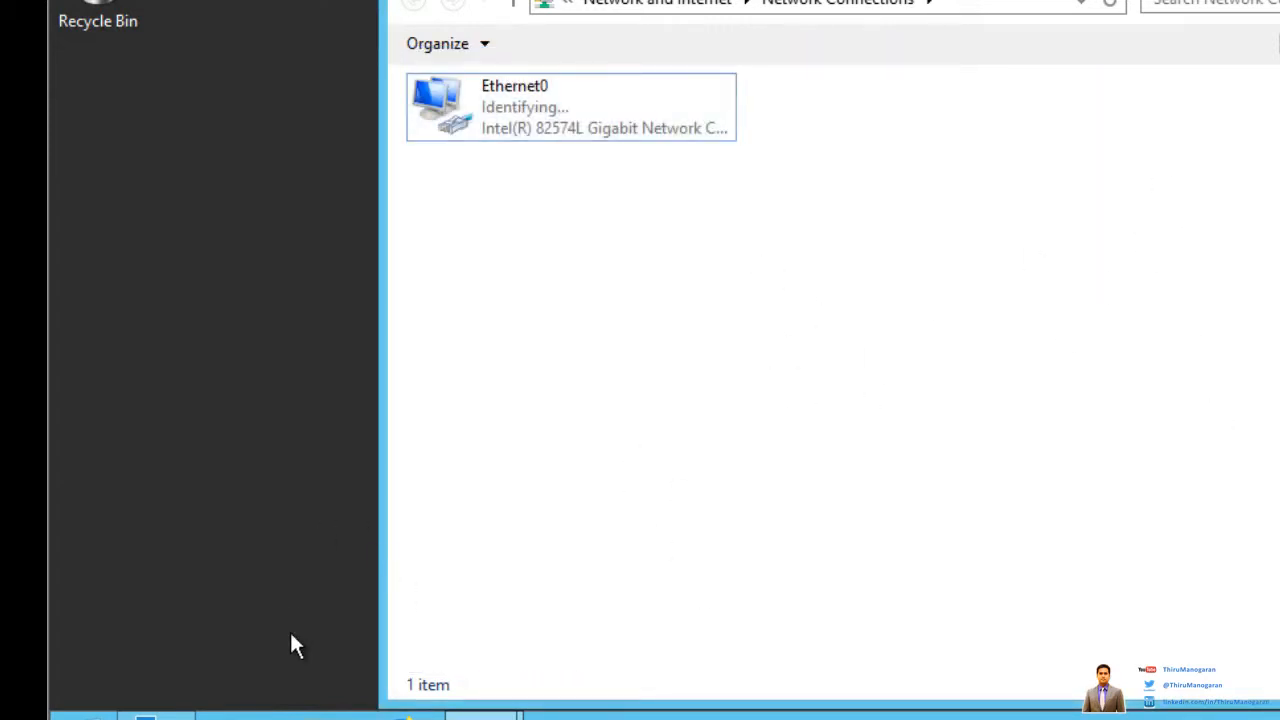
pyautogui.press('super+r')
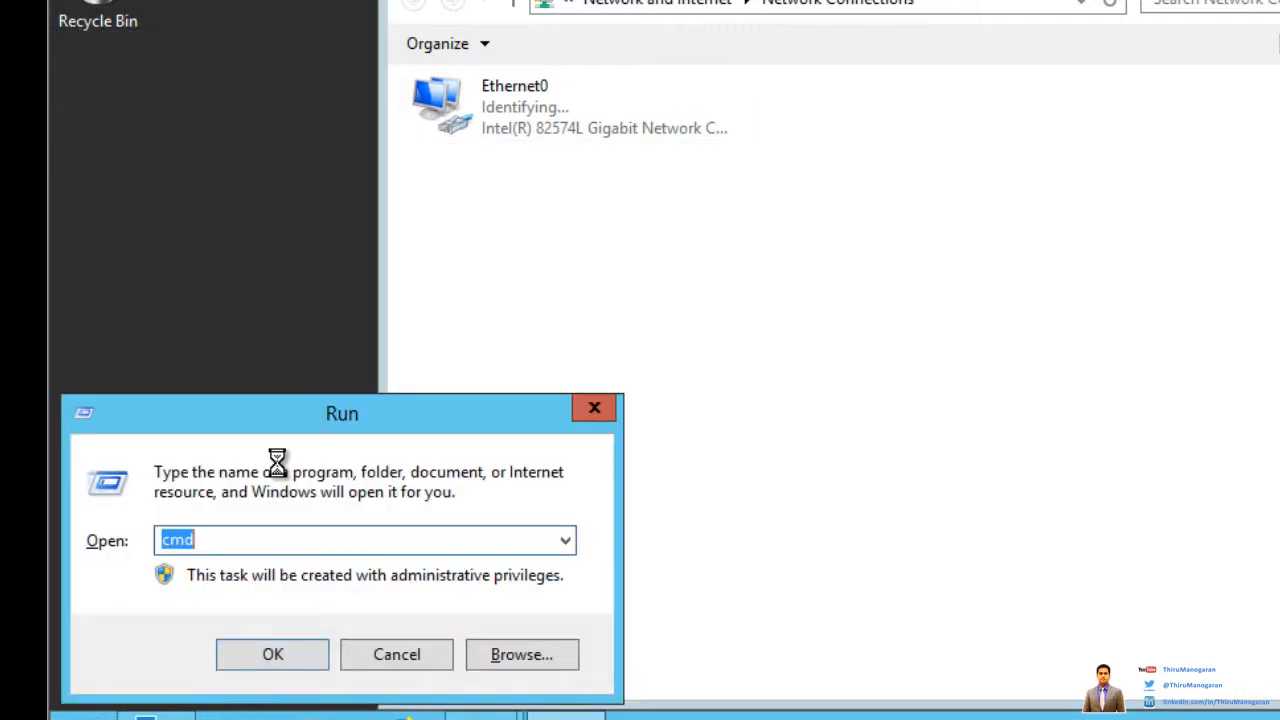
pyautogui.press('Return')
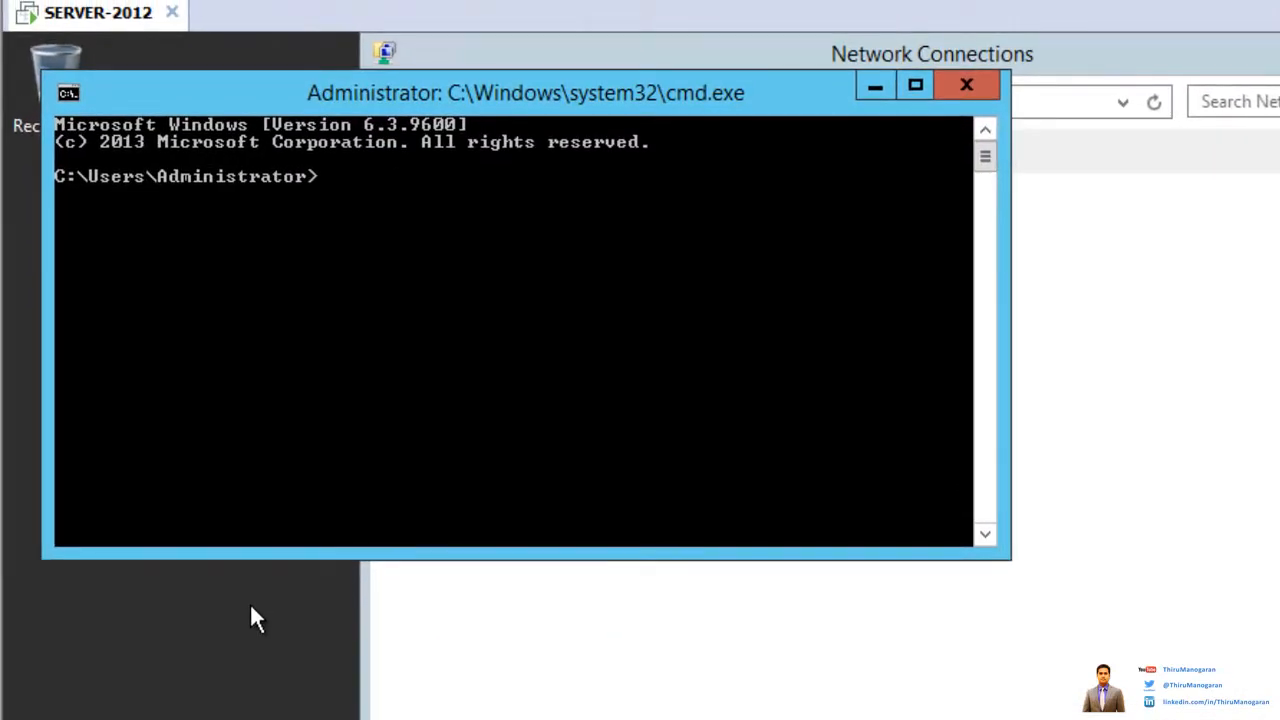
pyautogui.write("IPCONFIG'")
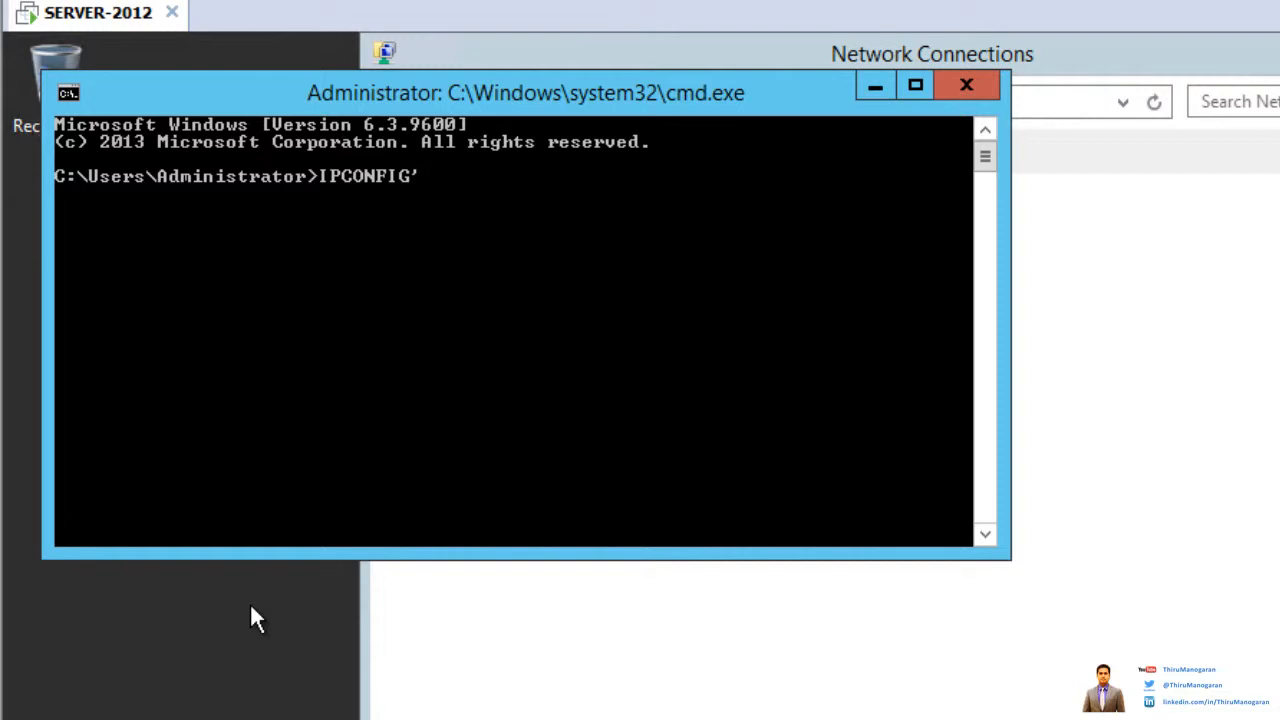
pyautogui.press('BackSpace')
pyautogui.press('BackSpace')
pyautogui.press('BackSpace')
pyautogui.press('BackSpace')
pyautogui.press('BackSpace')
pyautogui.press('BackSpace')
pyautogui.press('BackSpace')
pyautogui.press('BackSpace')
pyautogui.press('BackSpace')
pyautogui.write('i')
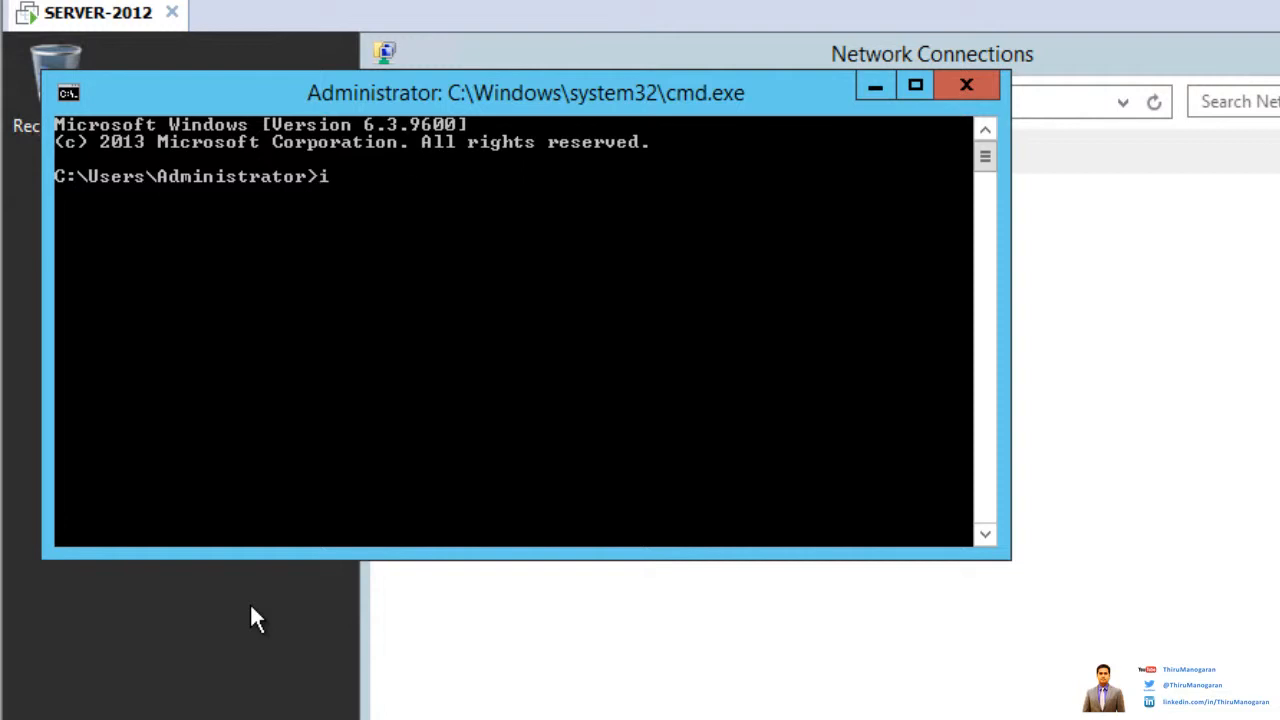
pyautogui.write('pconfig')
pyautogui.press('Return')
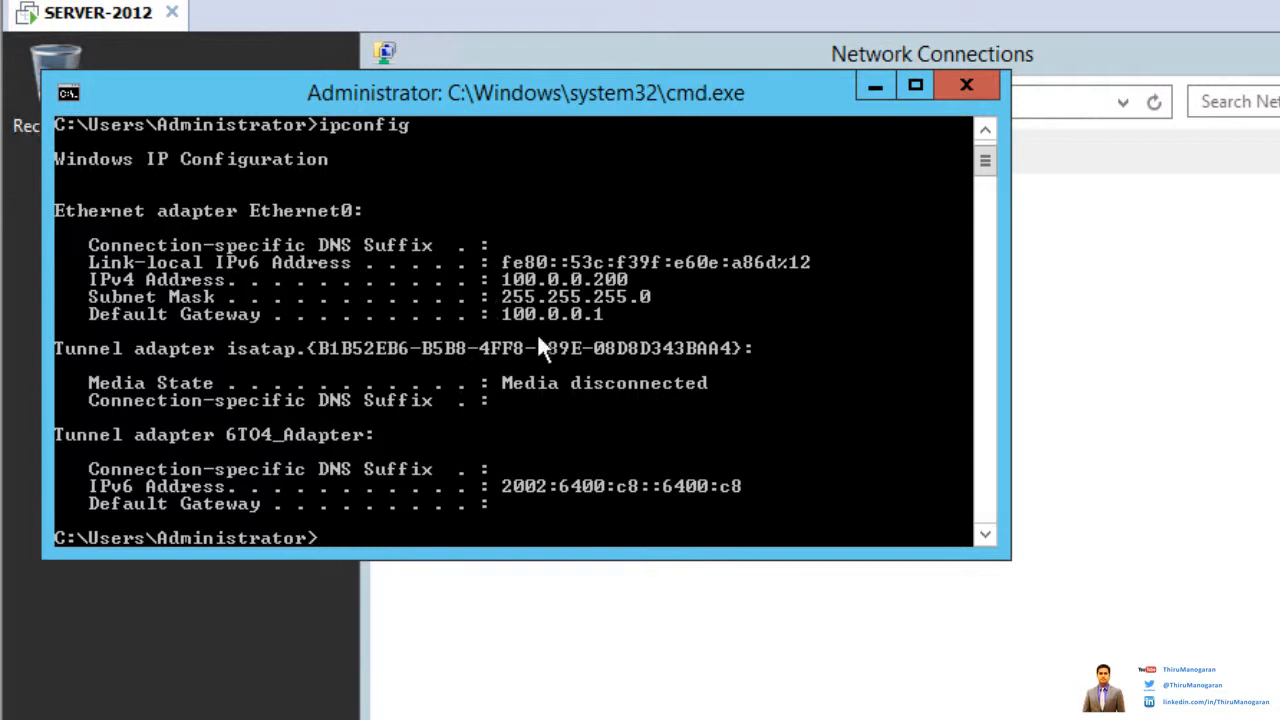
# Step: Run ipconfig /all in a maximized console to confirm address, gateway and DNS, then close it
pyautogui.press('Up')
pyautogui.write('/')
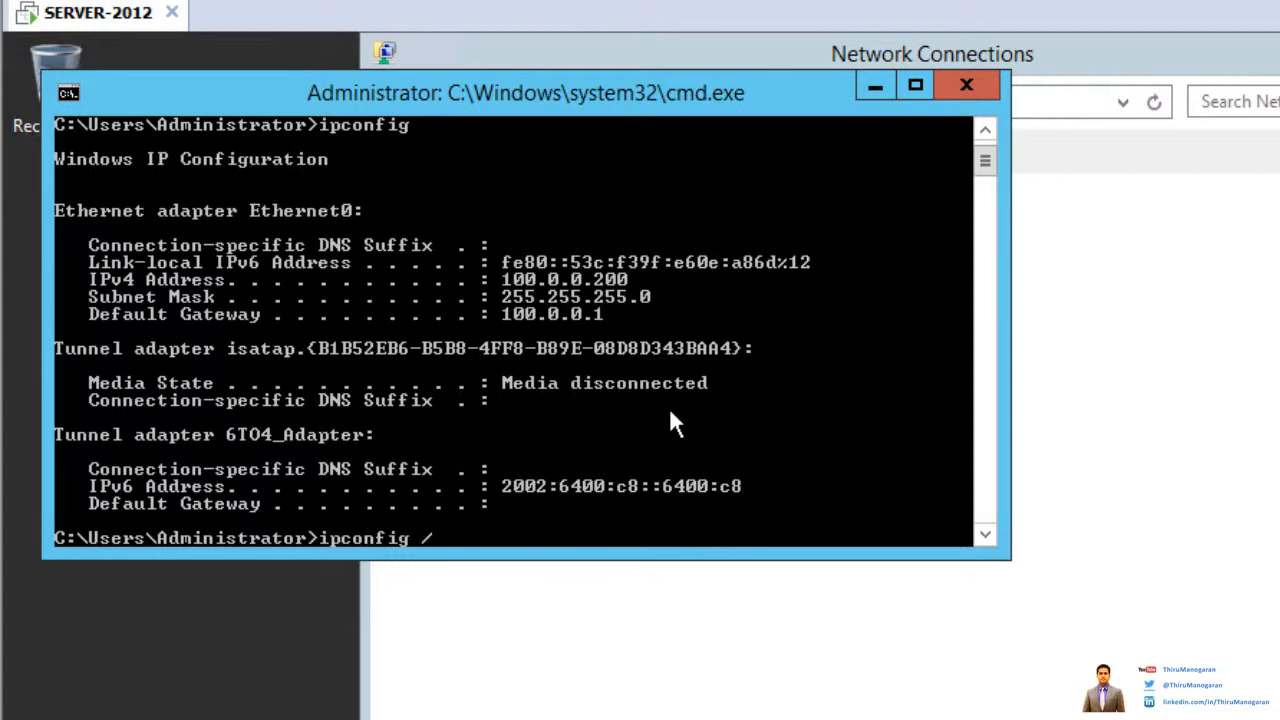
pyautogui.write('all')
pyautogui.press('Return')
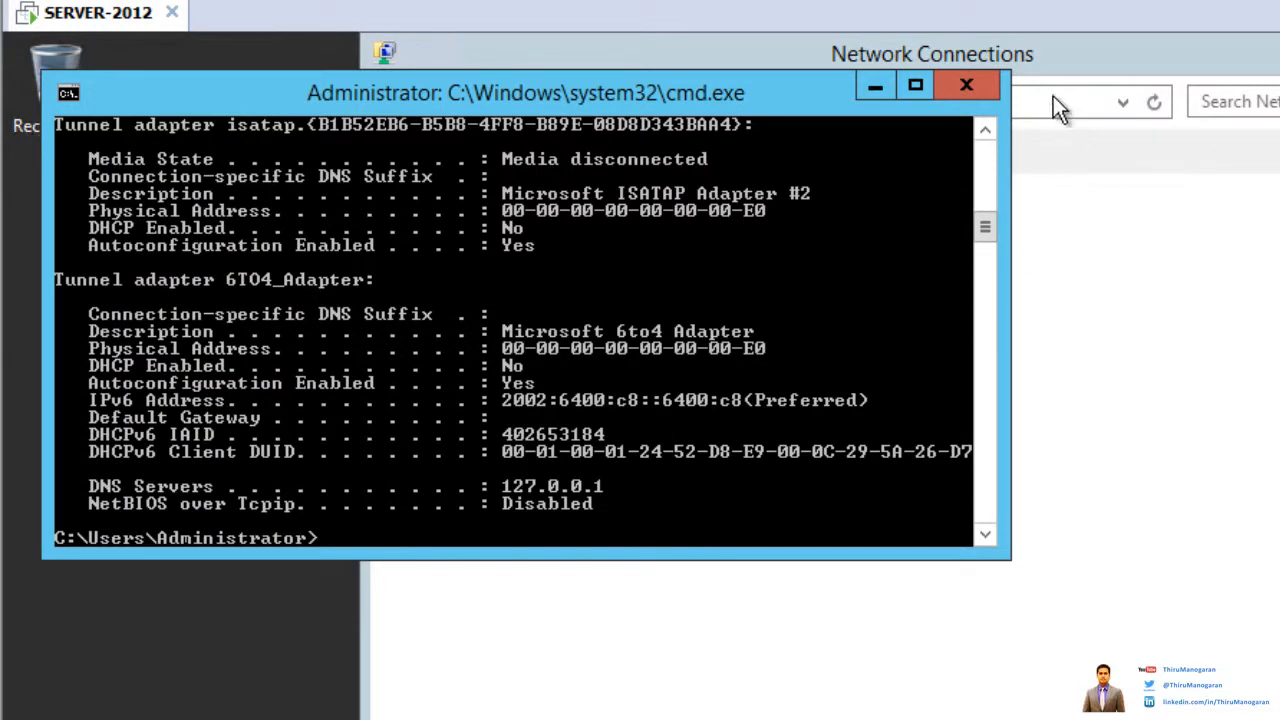
pyautogui.click(911, 86)
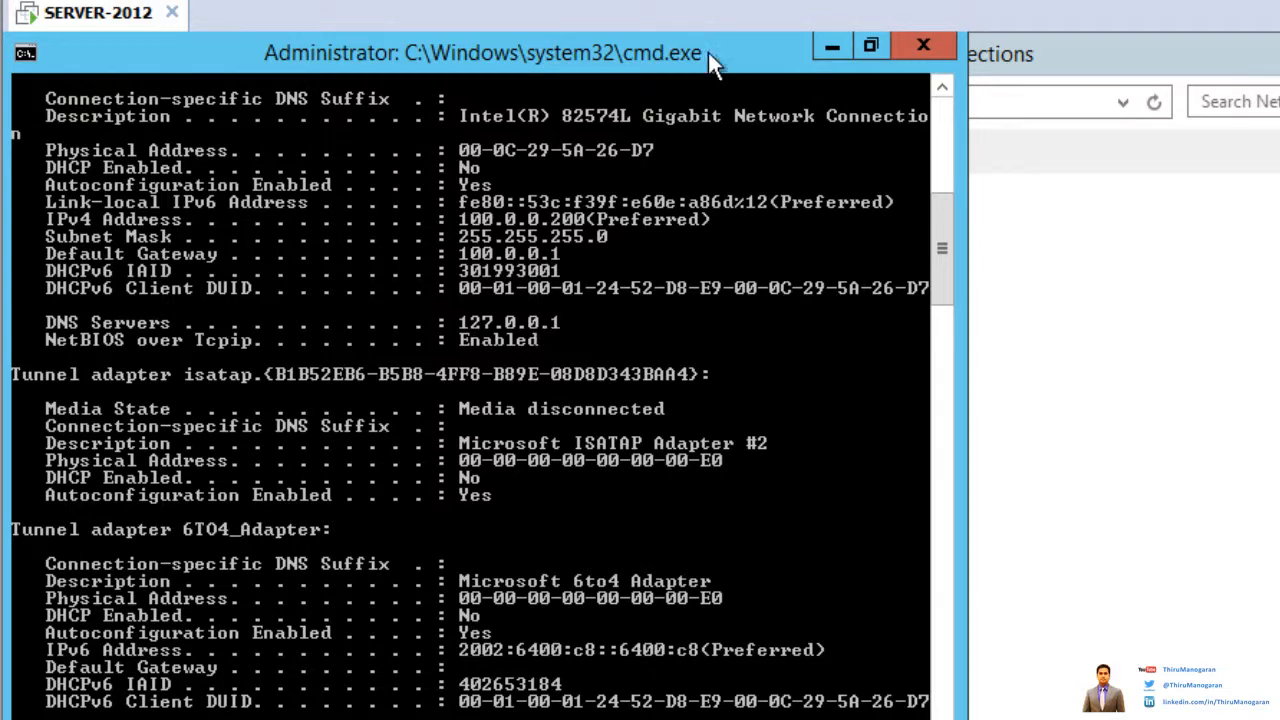
pyautogui.click(950, 48)
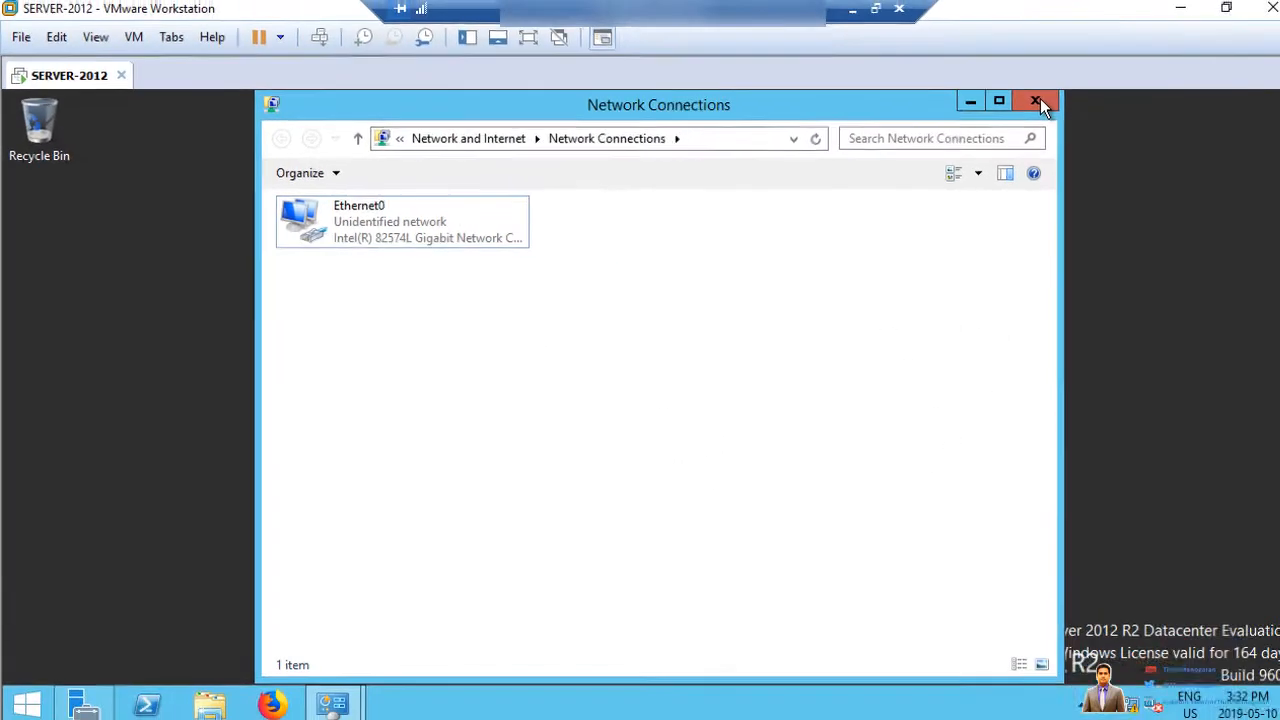
# Step: Close Network Connections and Network and Sharing Center, then refresh the desktop
pyautogui.click(1040, 103)
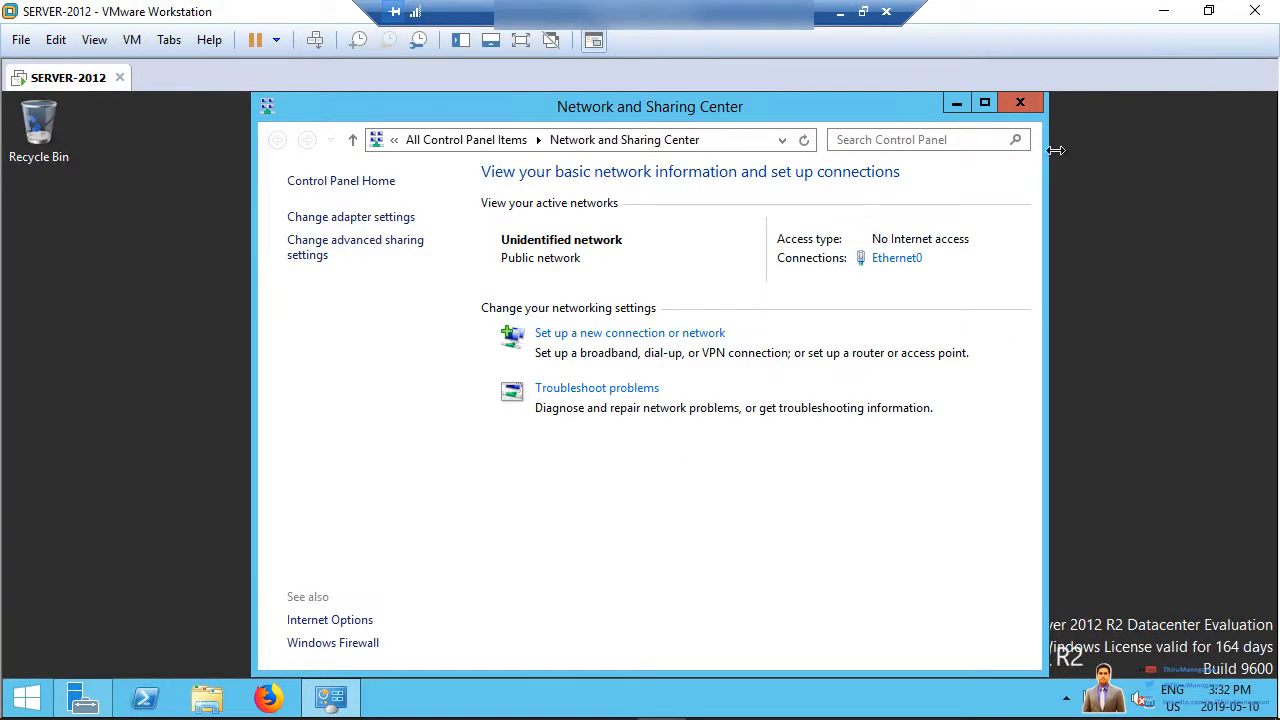
pyautogui.click(1007, 103)
pyautogui.rightClick(344, 282)
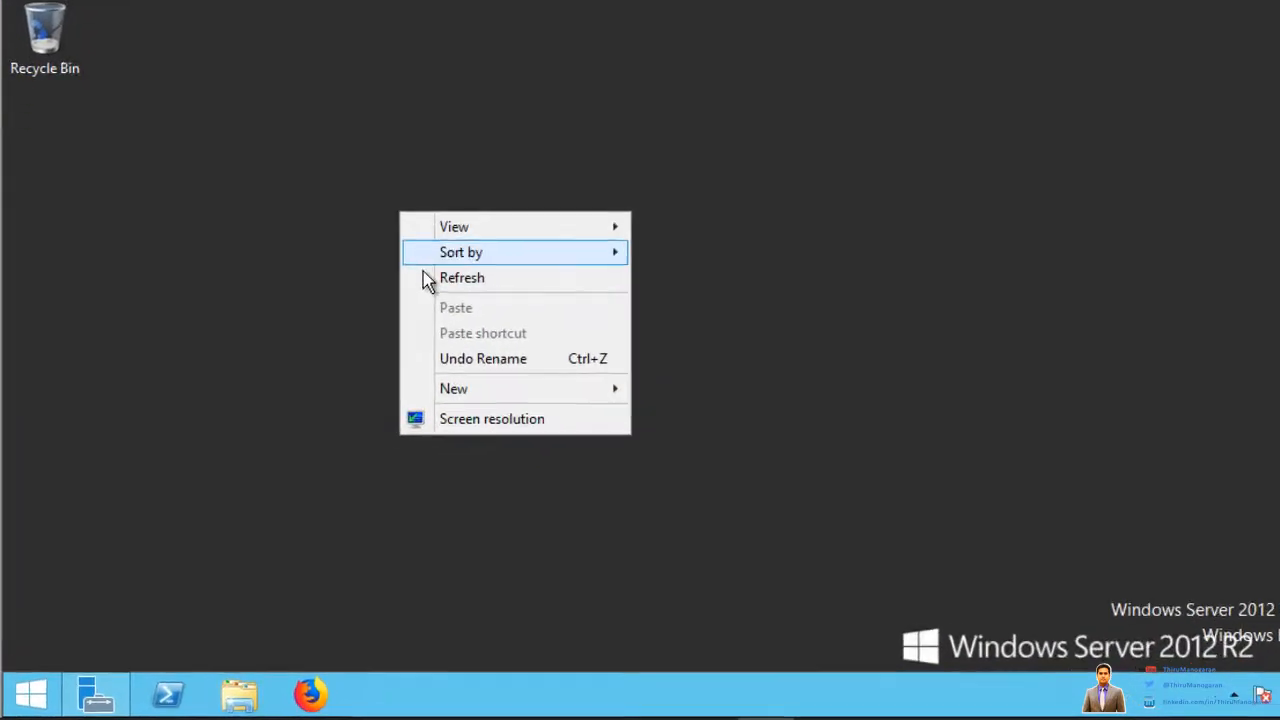
pyautogui.click(364, 340)
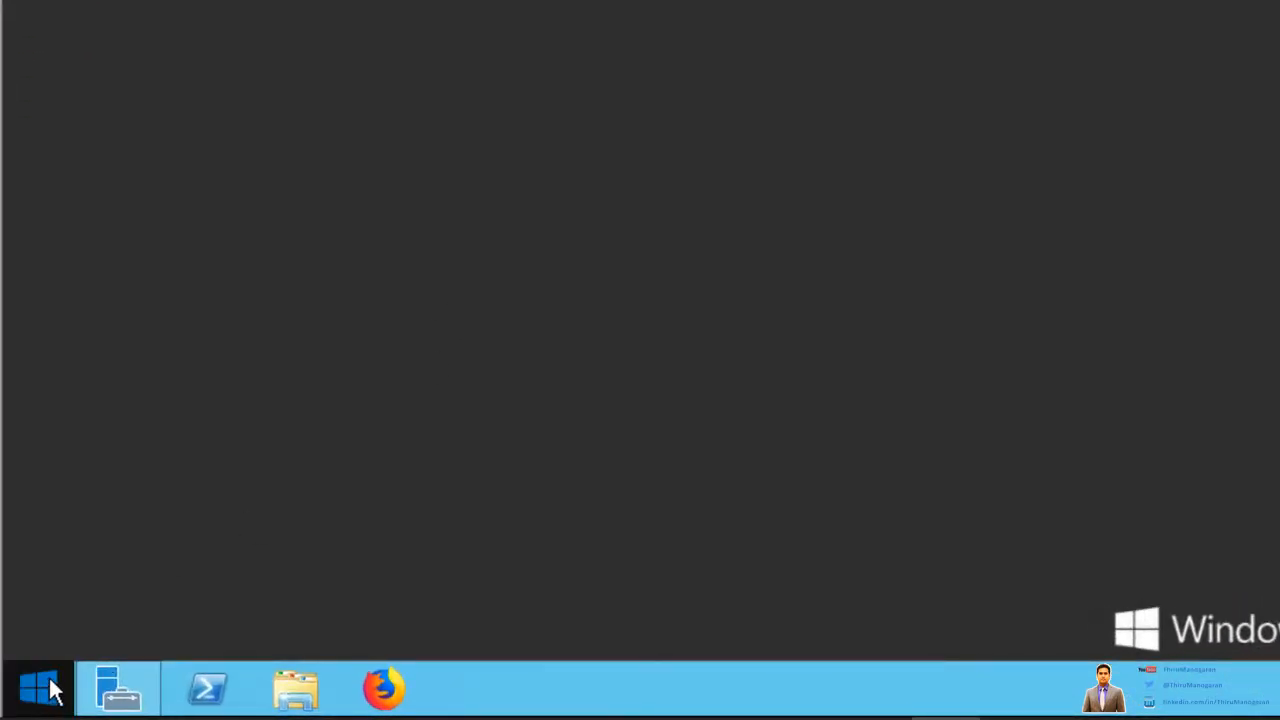
# Step: Restart the server from the Start quick menu with reason Other (Planned)
pyautogui.rightClick(47, 688)
pyautogui.moveTo(300, 627)
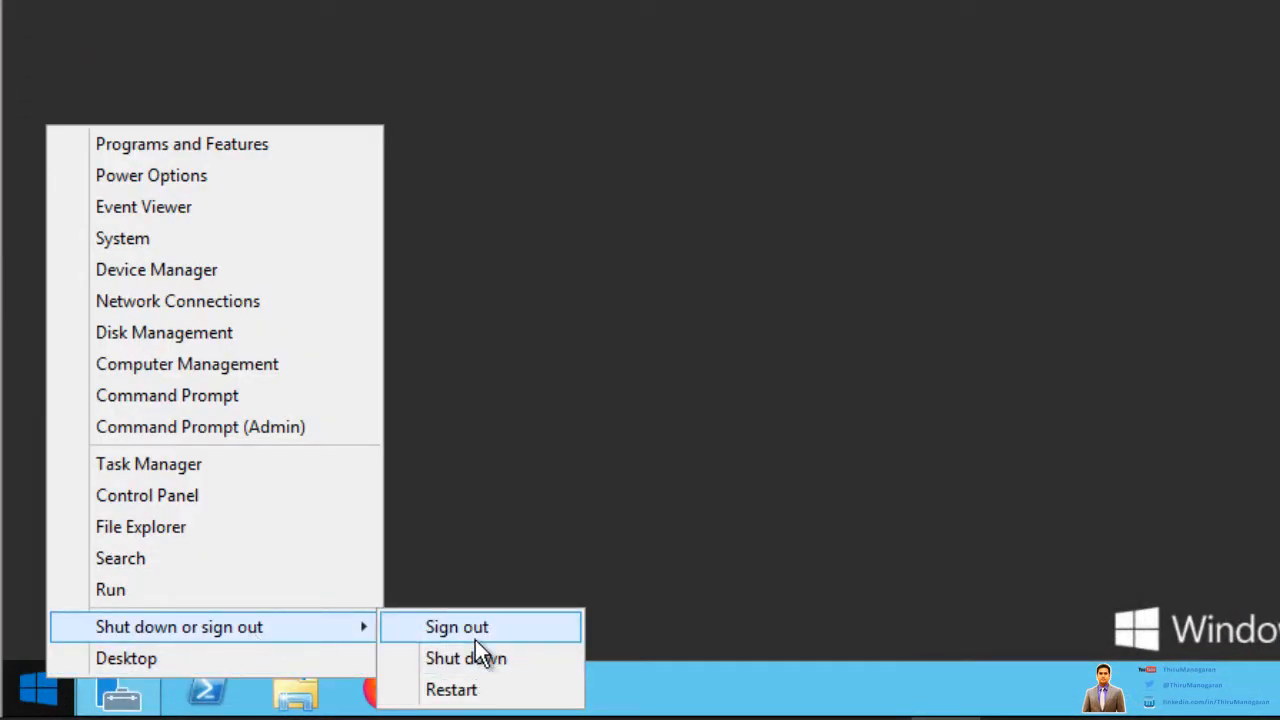
pyautogui.click(462, 692)
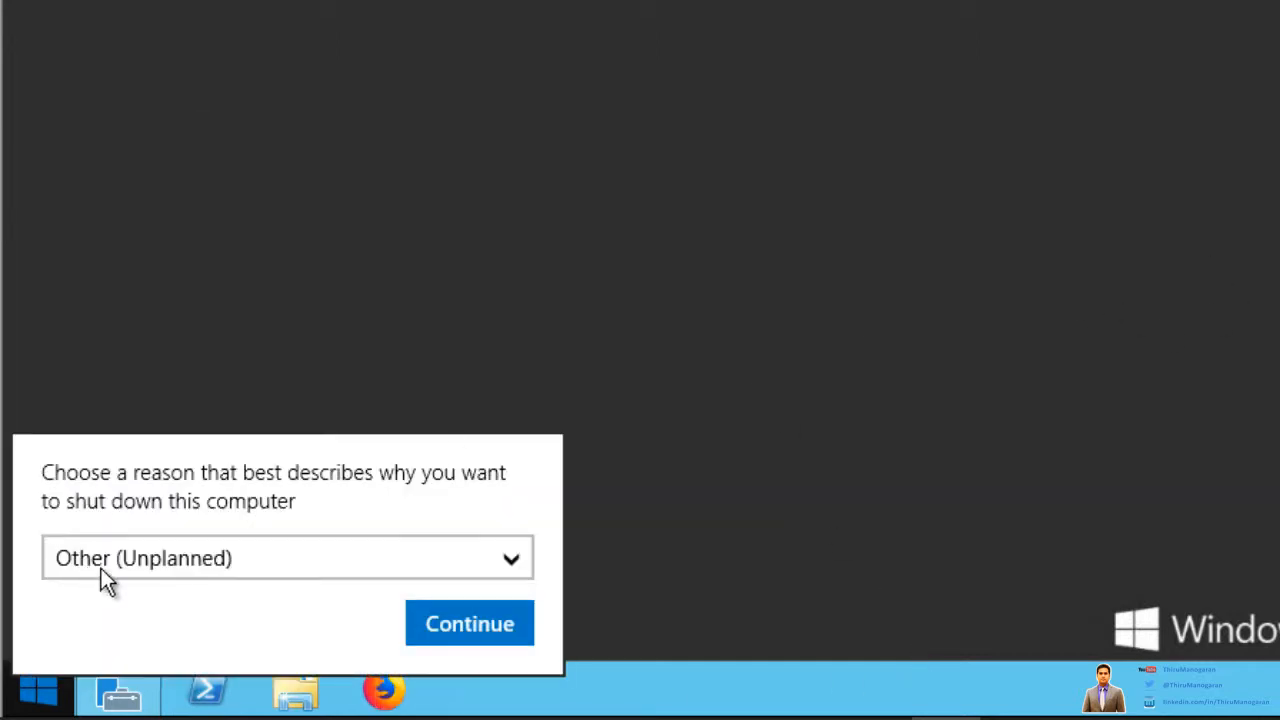
pyautogui.click(240, 558)
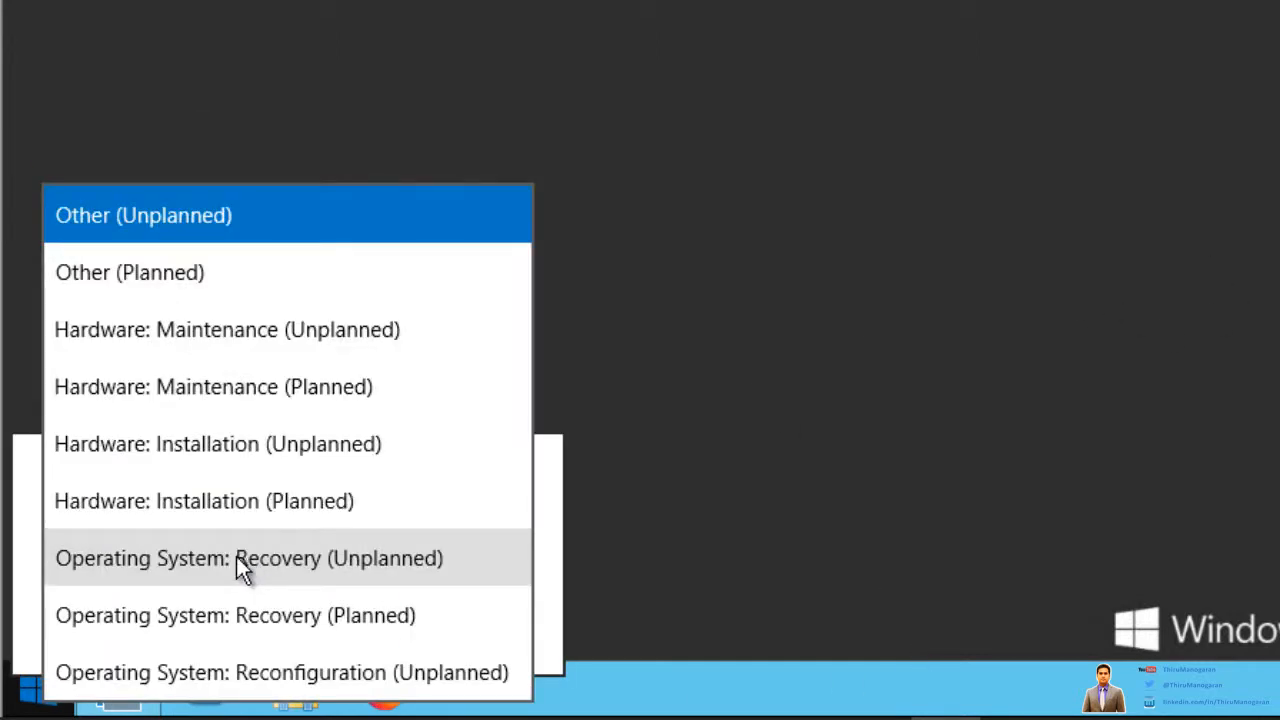
pyautogui.click(484, 290)
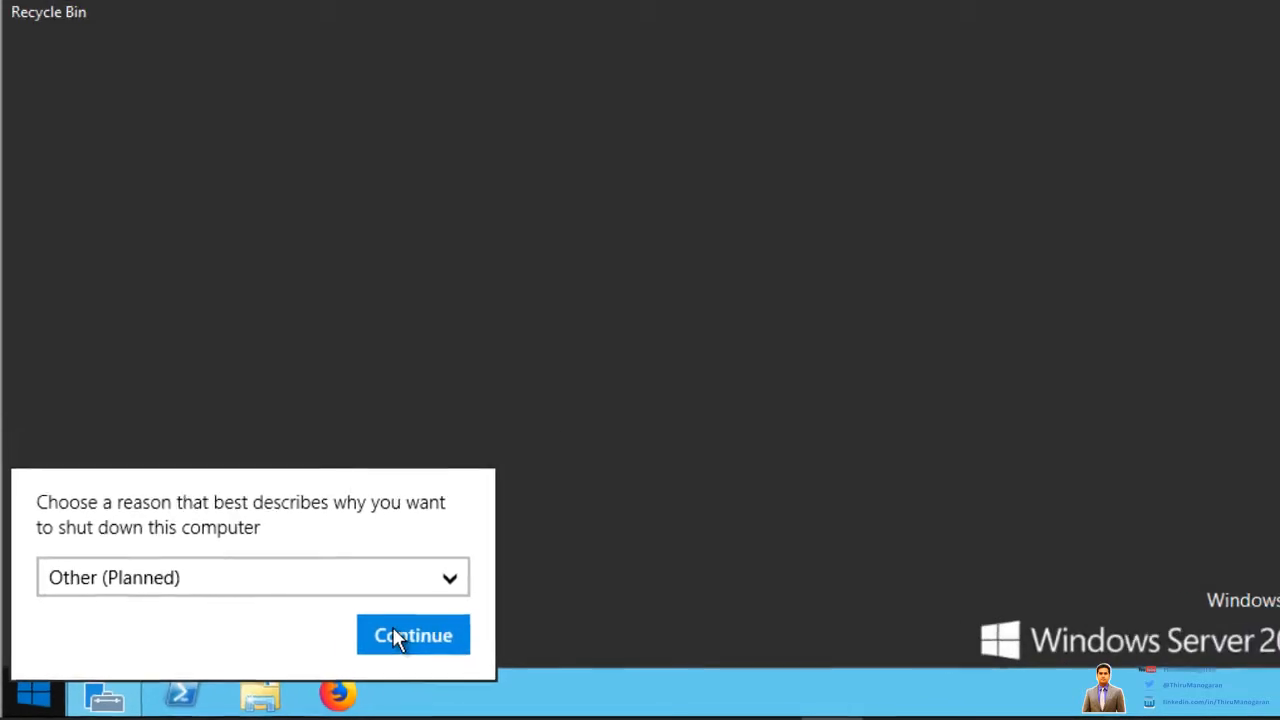
pyautogui.click(398, 640)
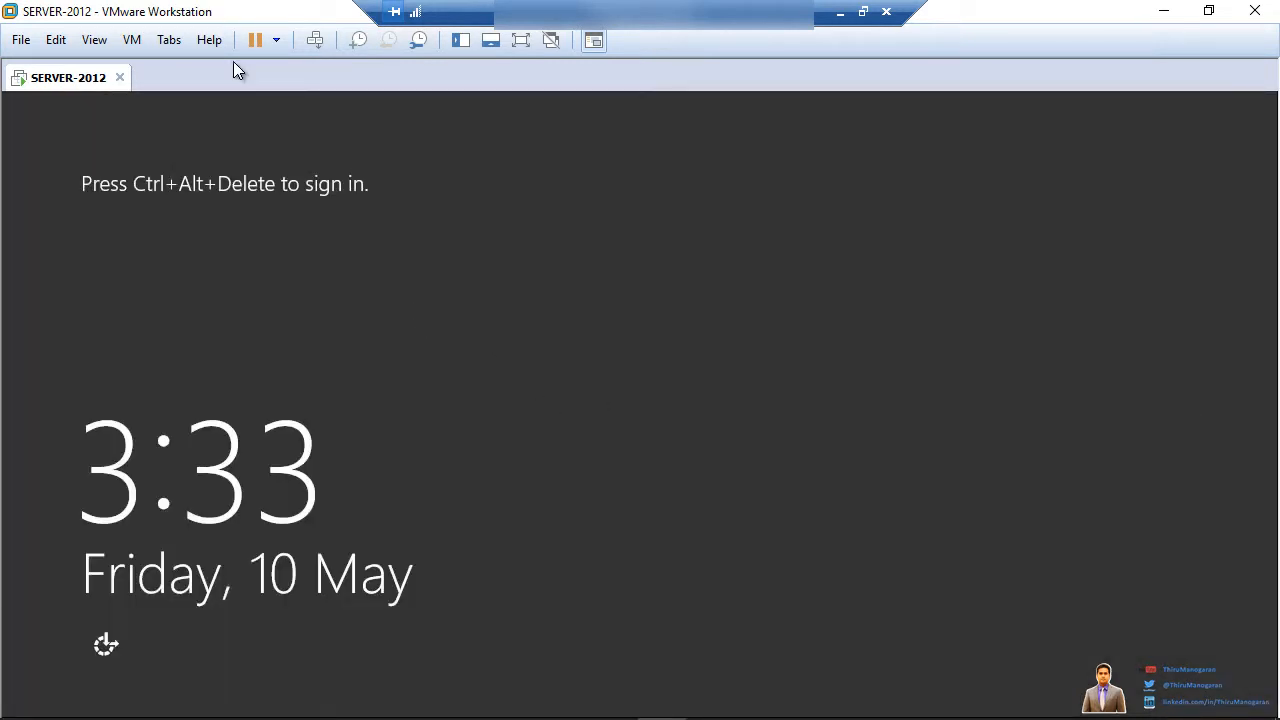
# Step: Sign in with the administrator password and maximize Server Manager on its Dashboard
pyautogui.click(314, 41)
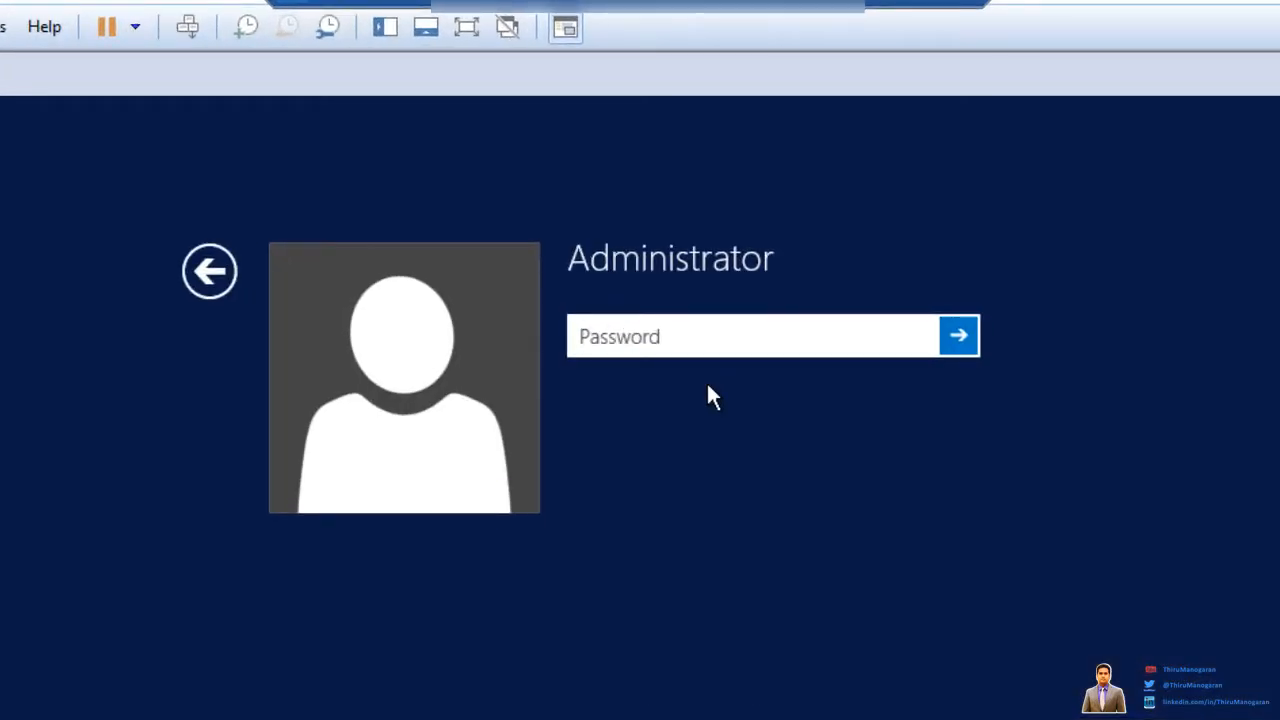
pyautogui.write('••••••••')
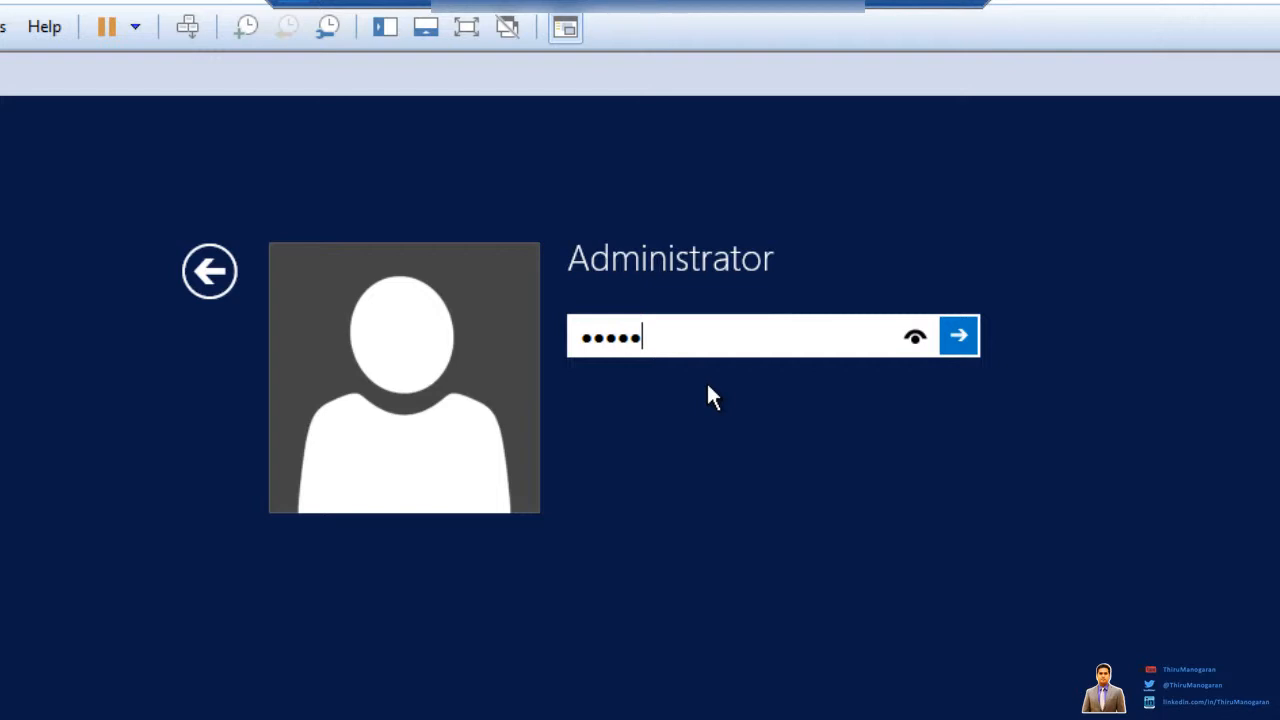
pyautogui.press('Return')
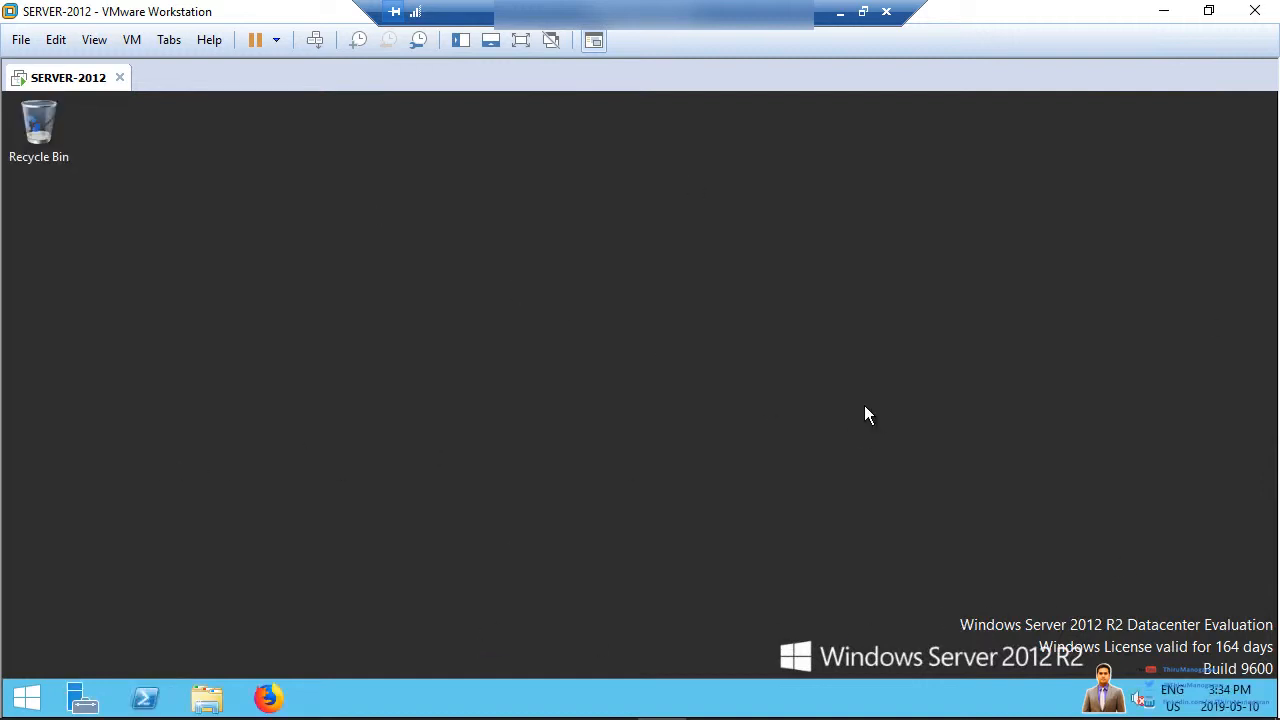
pyautogui.click(145, 698)
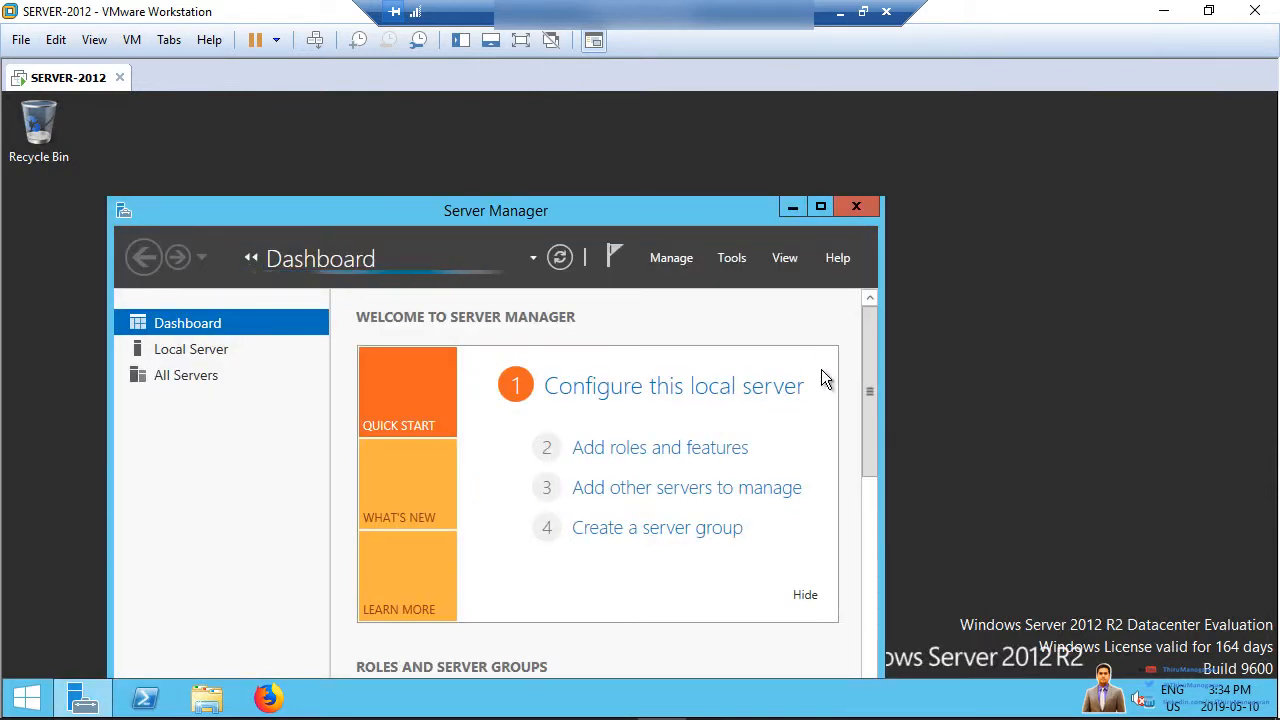
pyautogui.click(819, 212)
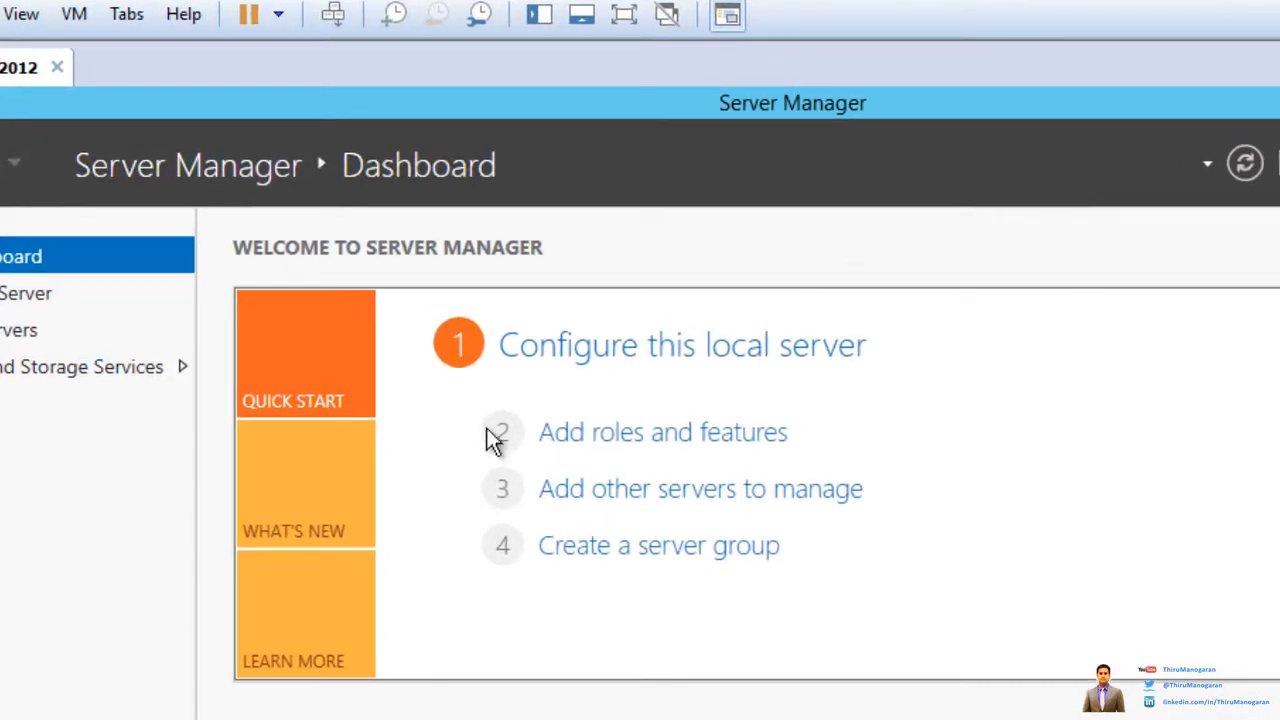
# Step: Run the Add Roles and Features Wizard with role-based installation to the DC-1 (100.0.0.200) server selection page
pyautogui.click(607, 435)
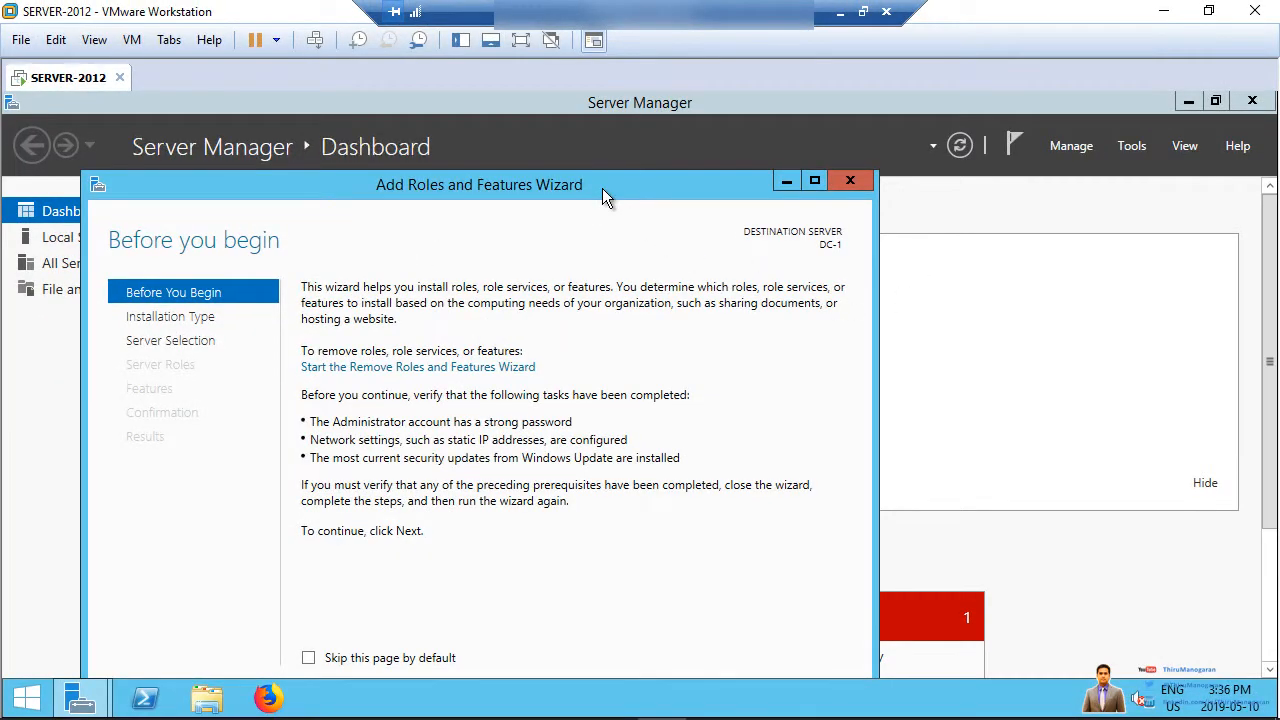
pyautogui.moveTo(602, 188); pyautogui.dragTo(524, 110)
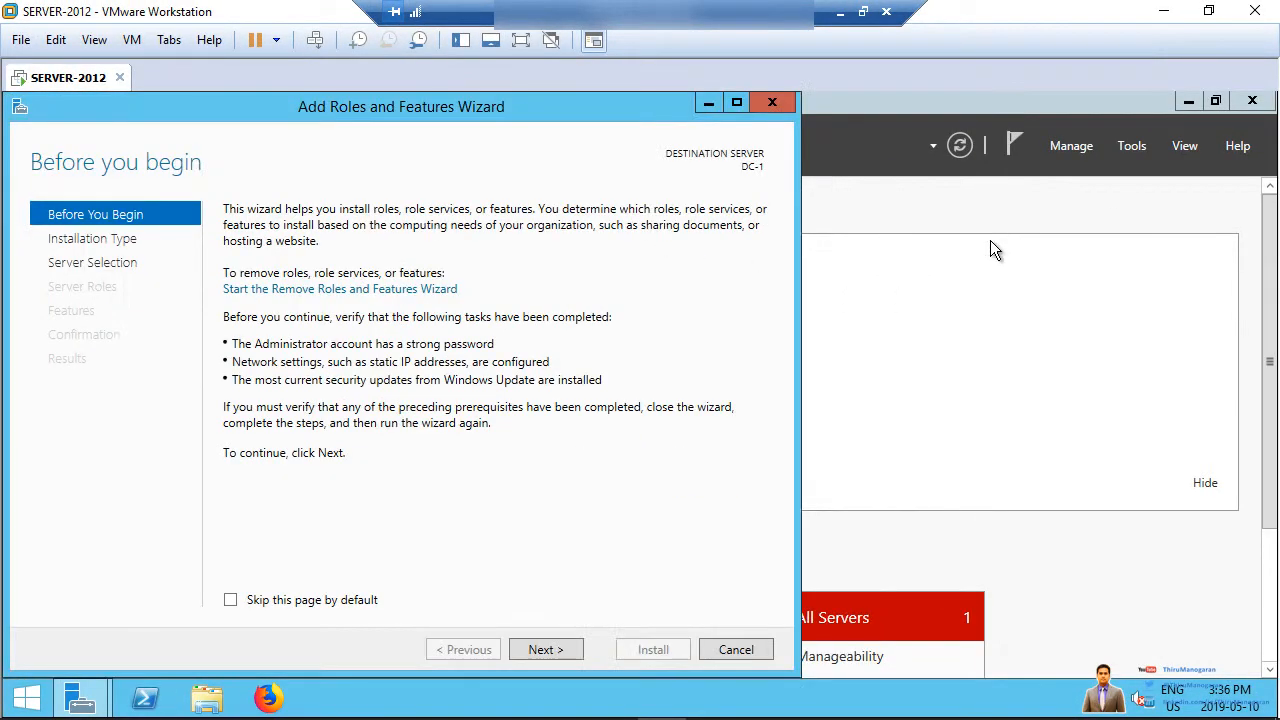
pyautogui.moveTo(438, 106); pyautogui.dragTo(678, 106)
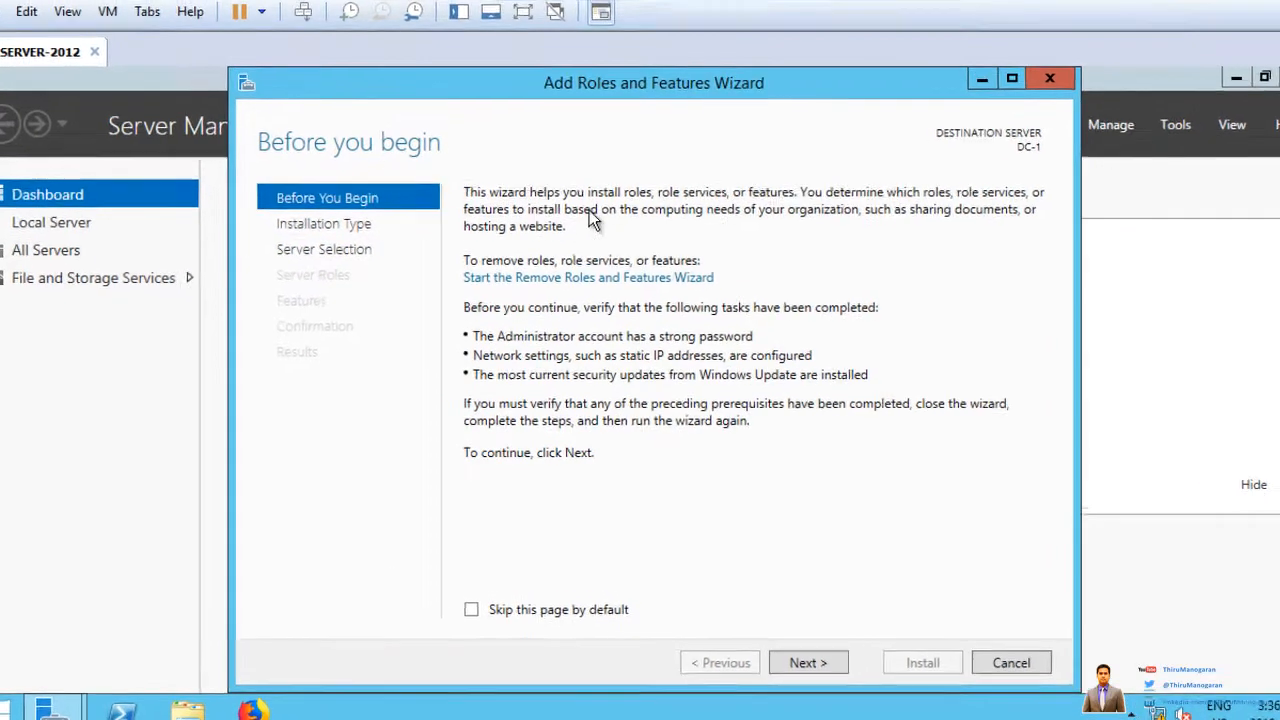
pyautogui.click(845, 686)
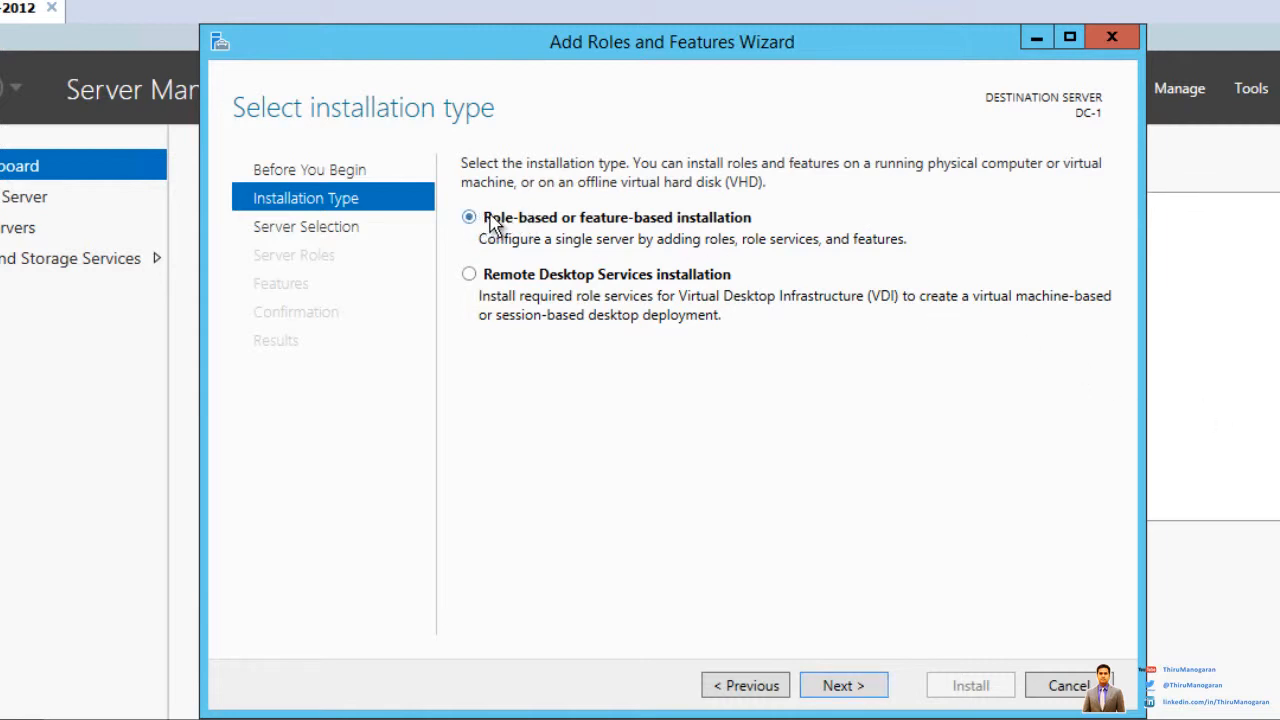
pyautogui.click(830, 688)
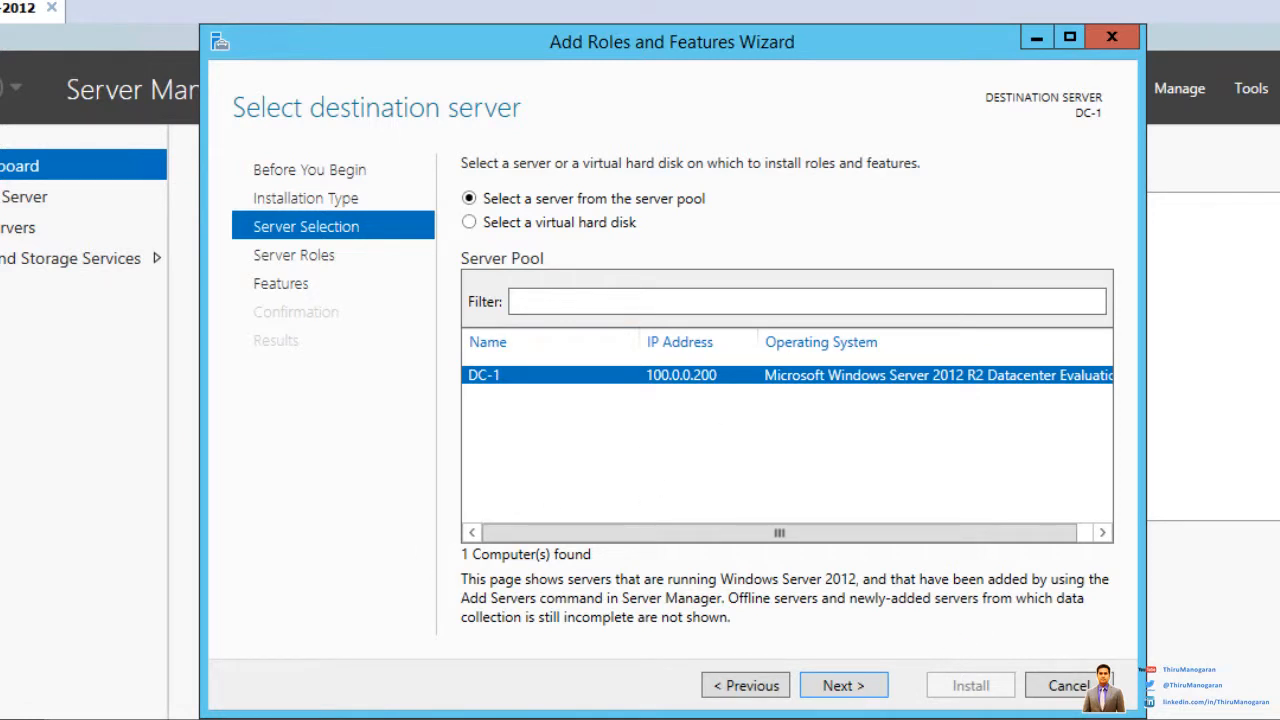
pyautogui.moveTo(740, 356)
pyautogui.mouseDown()
pyautogui.moveTo(700, 351)
pyautogui.moveTo(625, 397)
pyautogui.moveTo(758, 393)
pyautogui.moveTo(741, 356)
pyautogui.mouseUp()
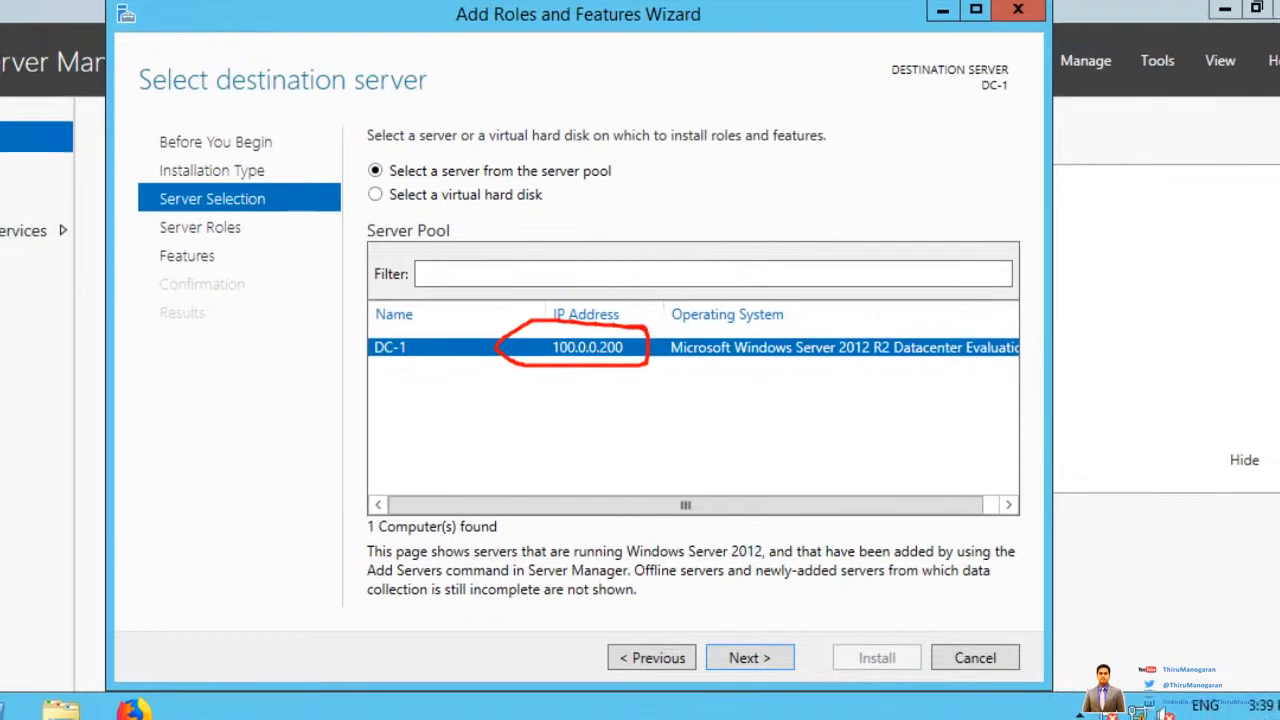
pyautogui.press('Escape')
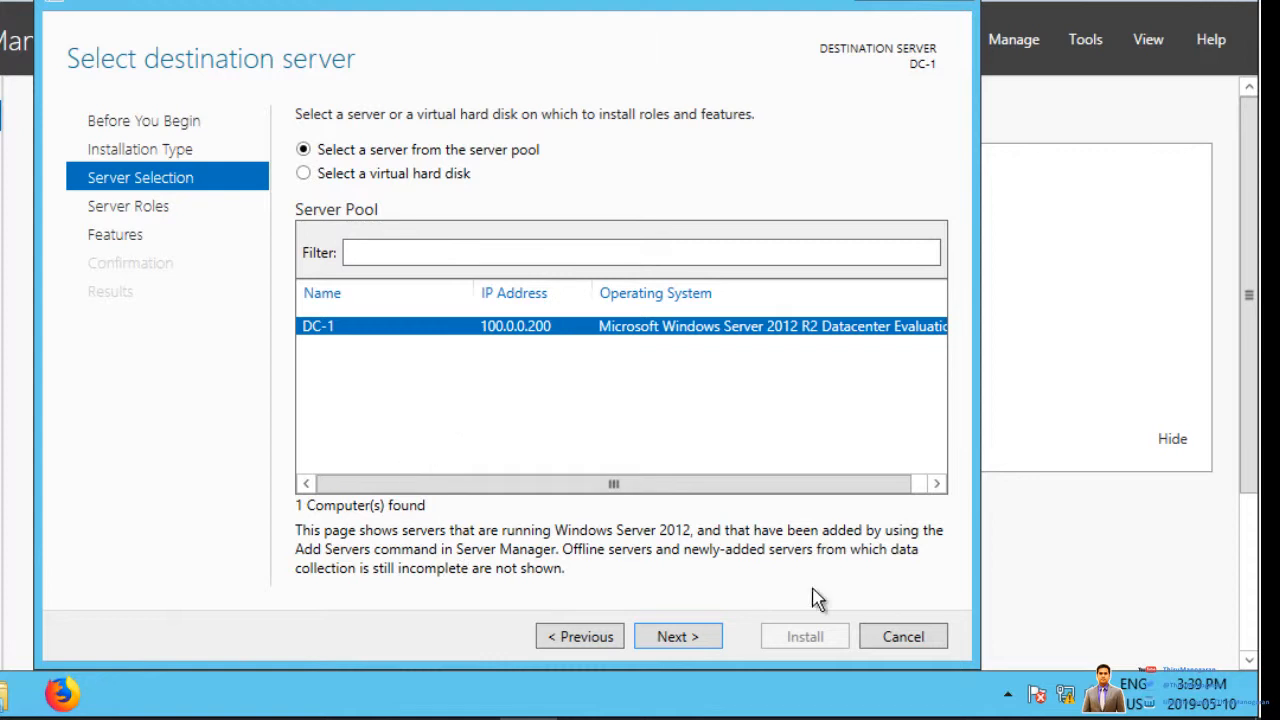
# Step: Cancel the wizard and open Ethernet0's IPv4 properties via Network and Sharing Center
pyautogui.click(910, 645)
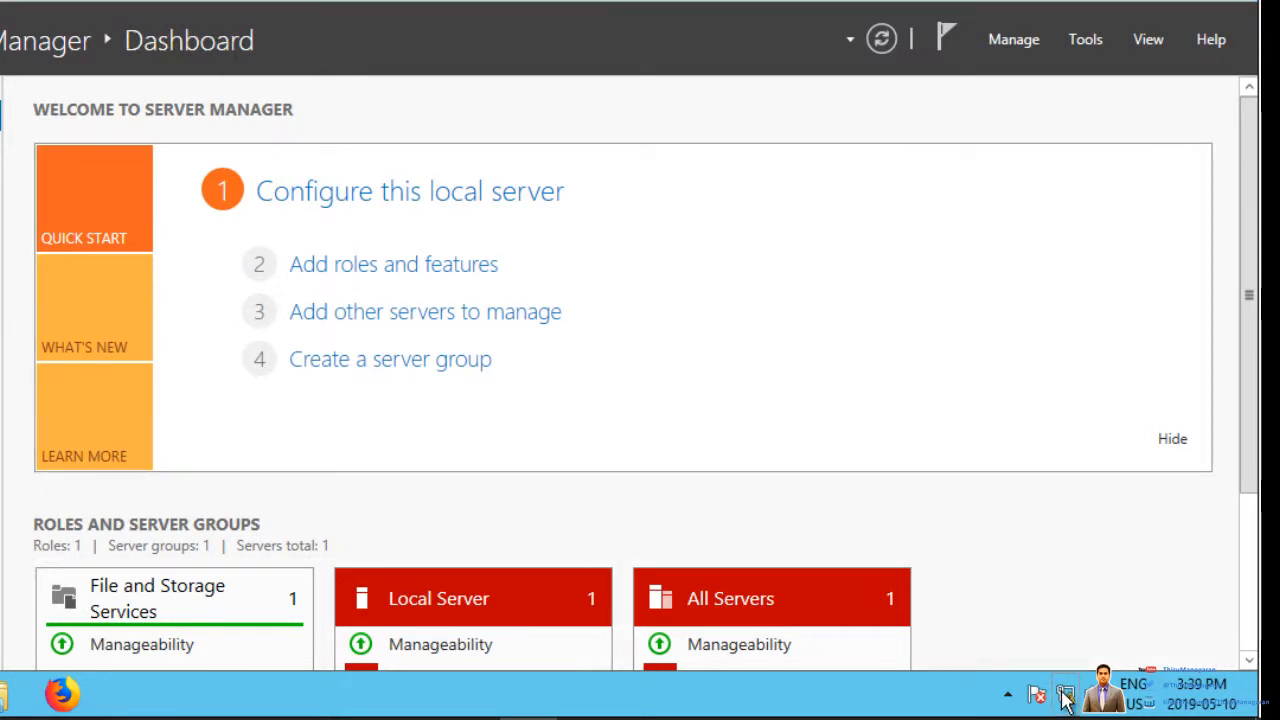
pyautogui.rightClick(1065, 693)
pyautogui.click(1036, 678)
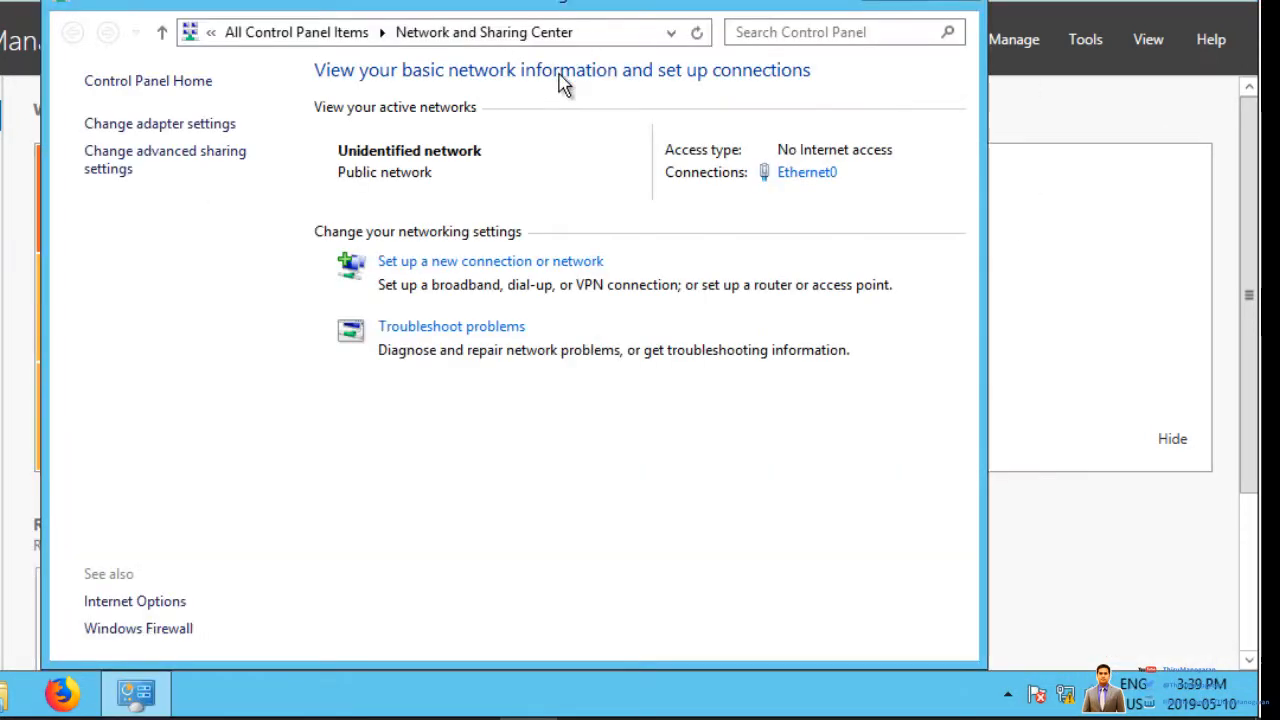
pyautogui.click(149, 124)
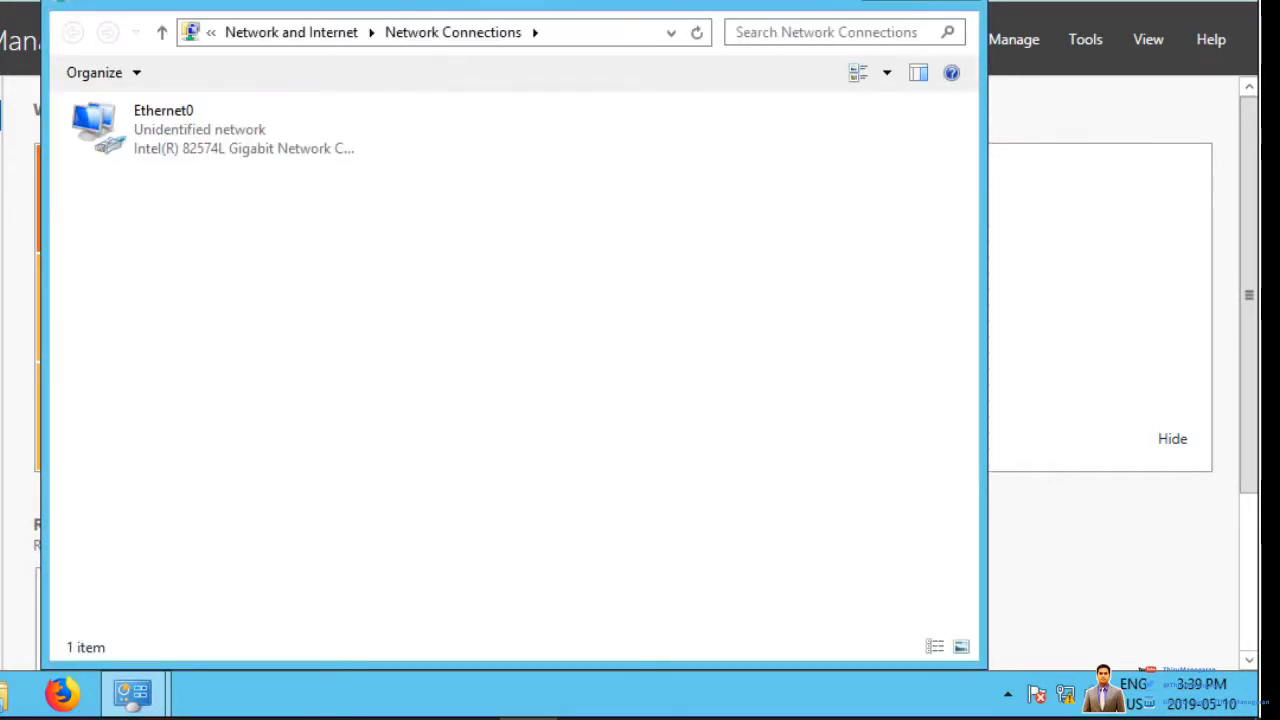
pyautogui.click(170, 143)
pyautogui.rightClick(170, 143)
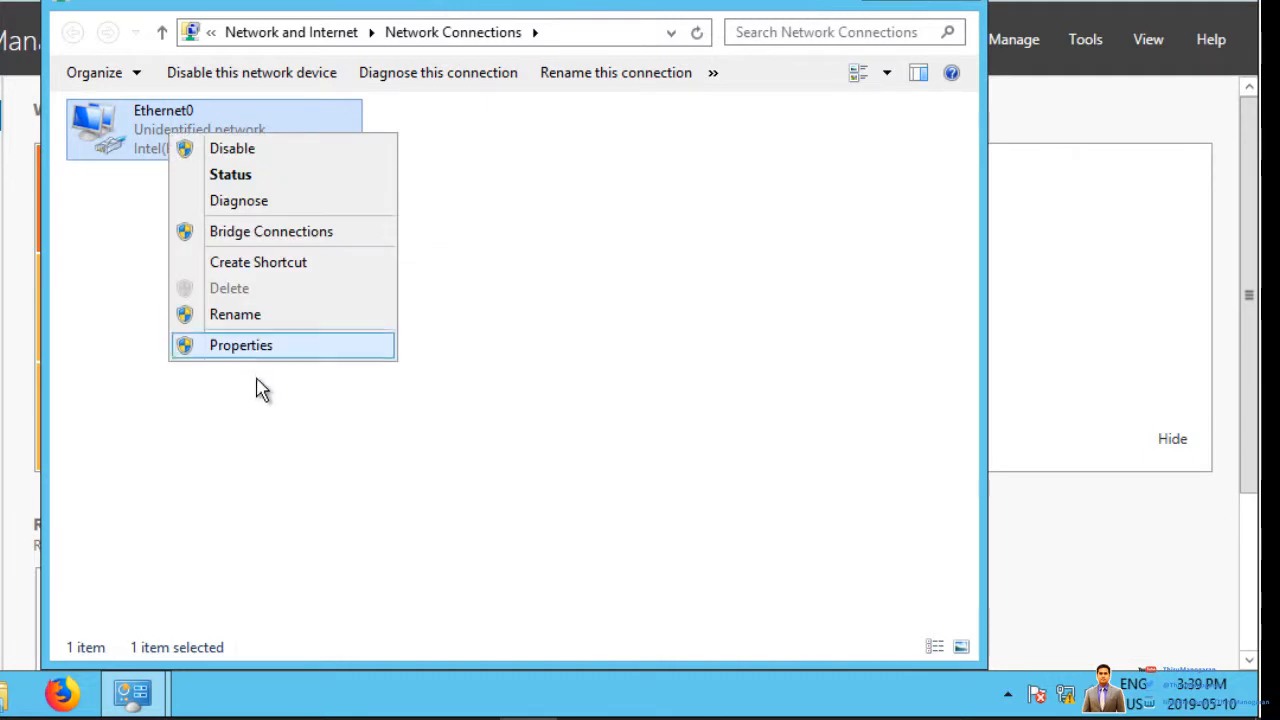
pyautogui.click(254, 346)
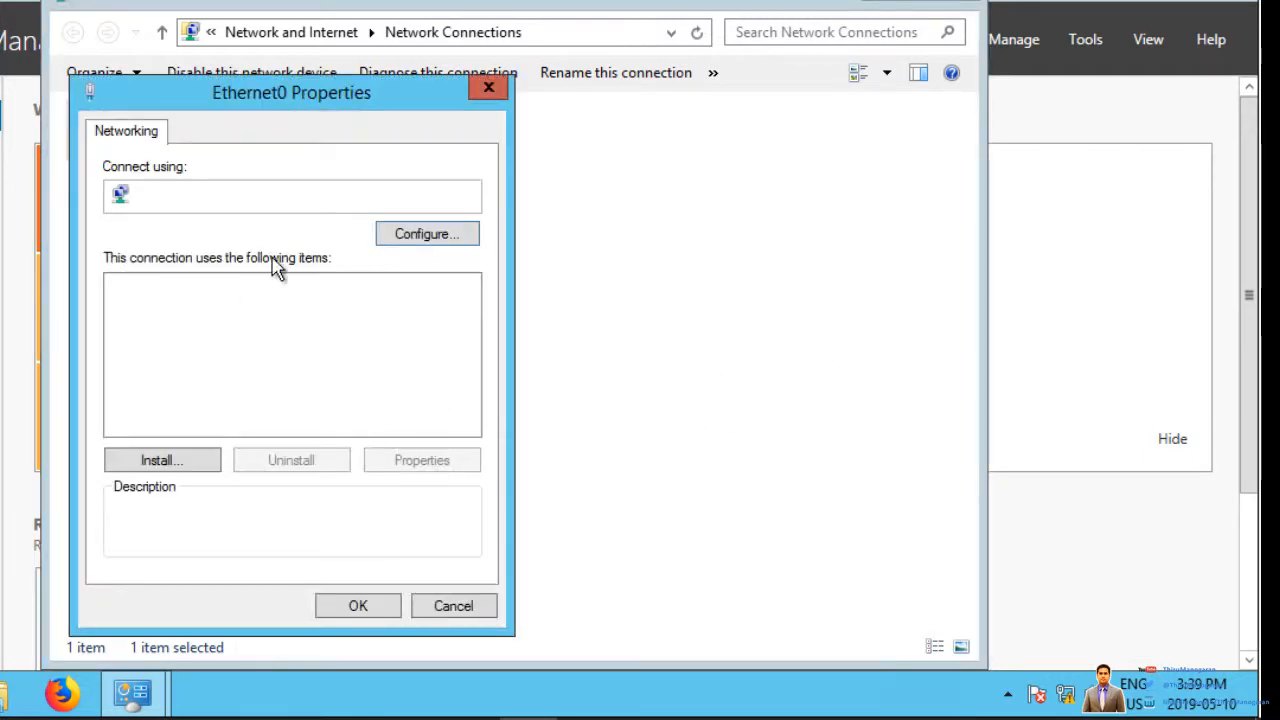
pyautogui.click(344, 421)
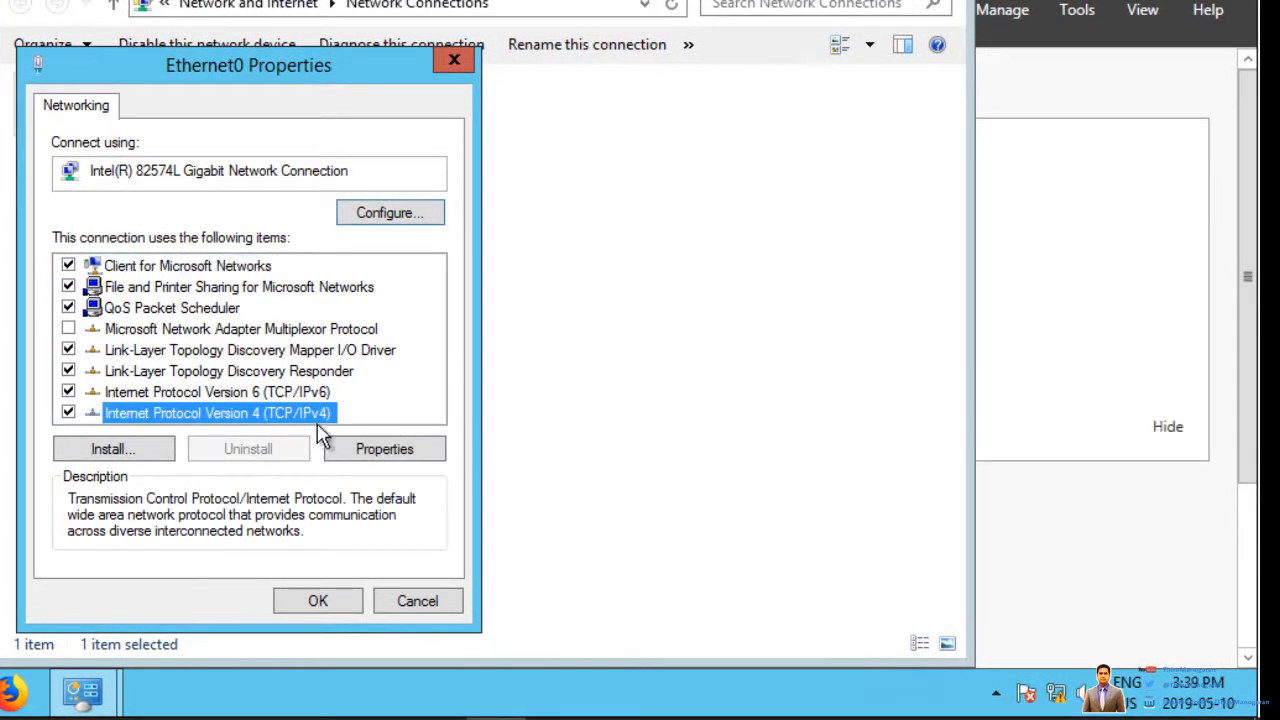
pyautogui.click(384, 449)
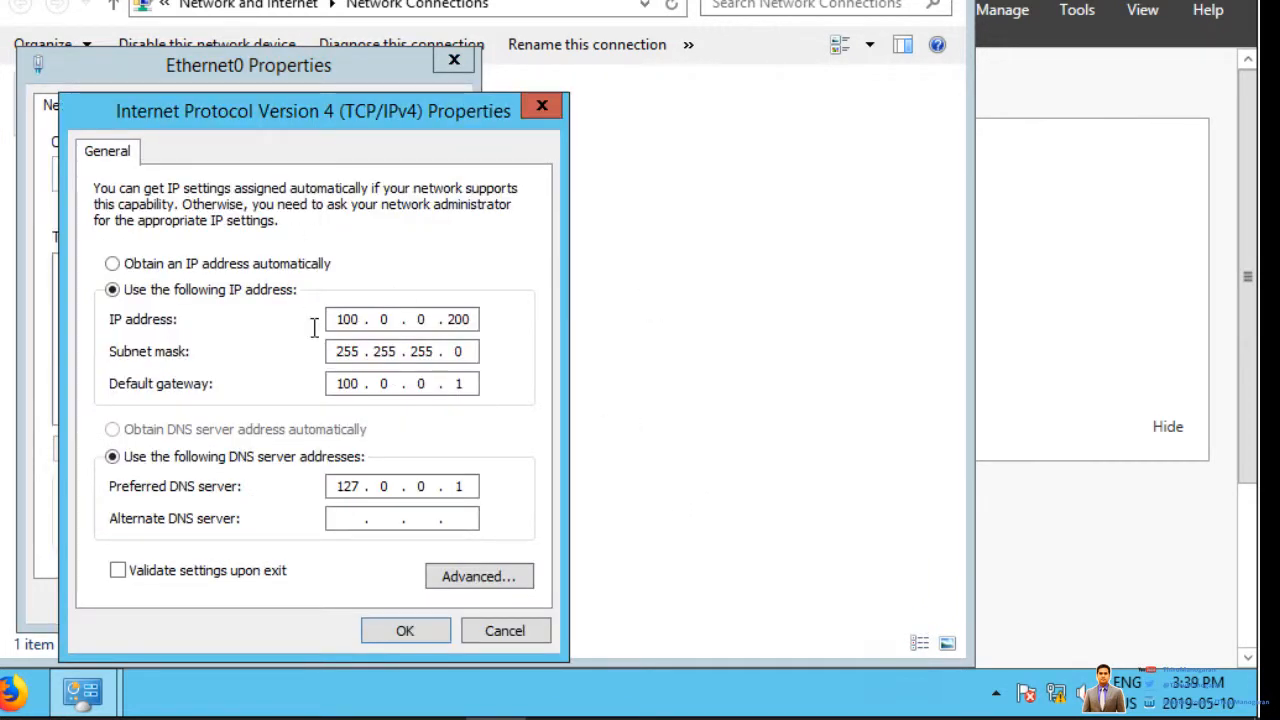
# Step: Change the IP address to 10.0.0.200 and begin correcting the gateway's first octet to 10
pyautogui.click(350, 319)
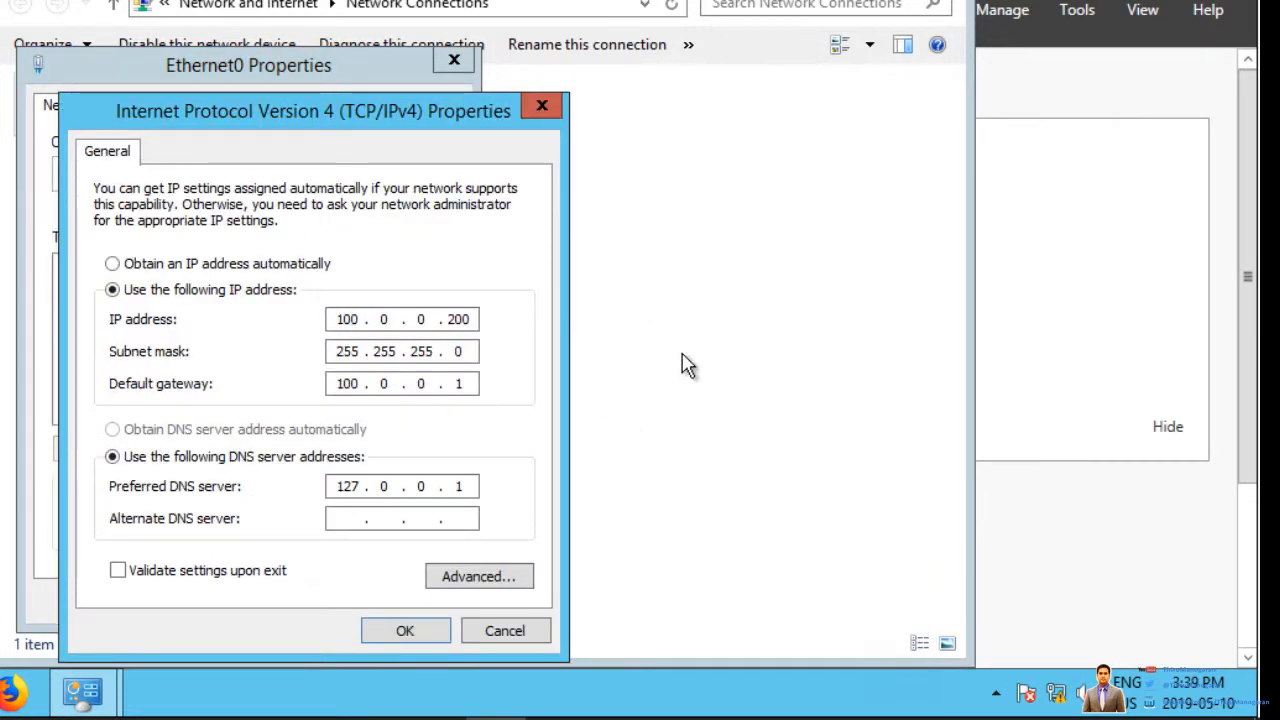
pyautogui.press('Delete')
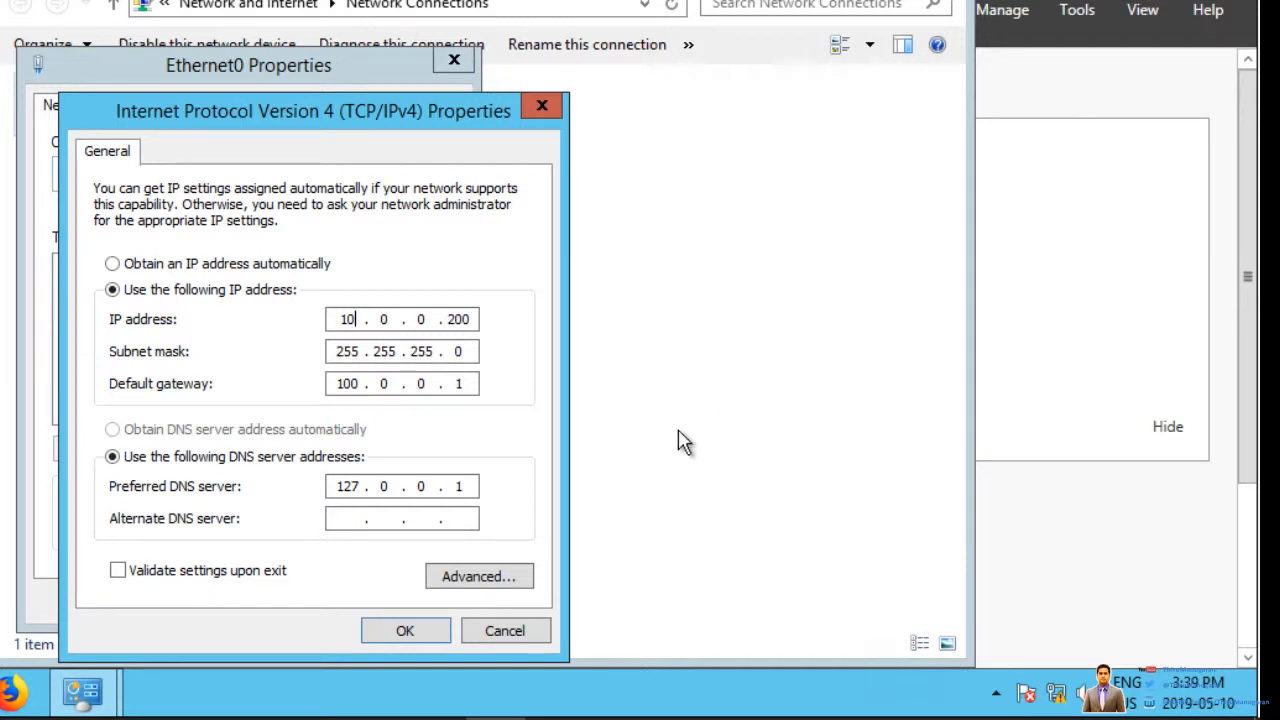
pyautogui.click(405, 633)
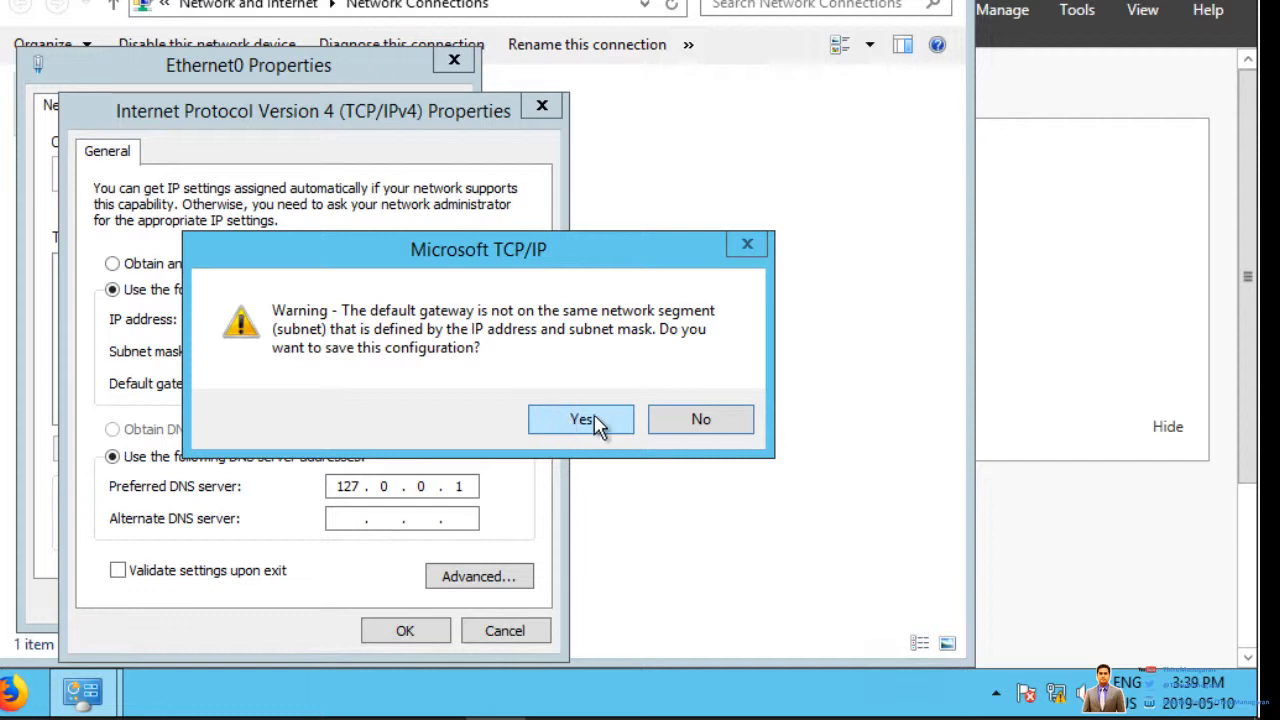
pyautogui.click(709, 435)
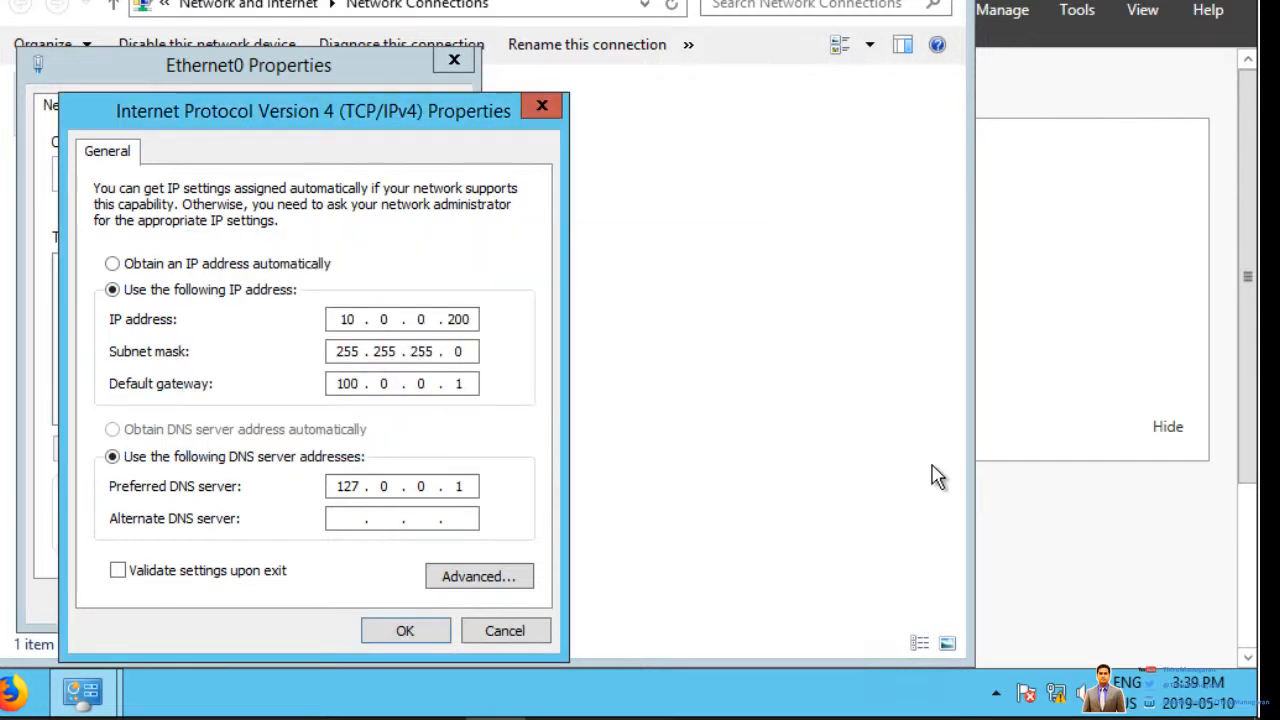
pyautogui.click(352, 384)
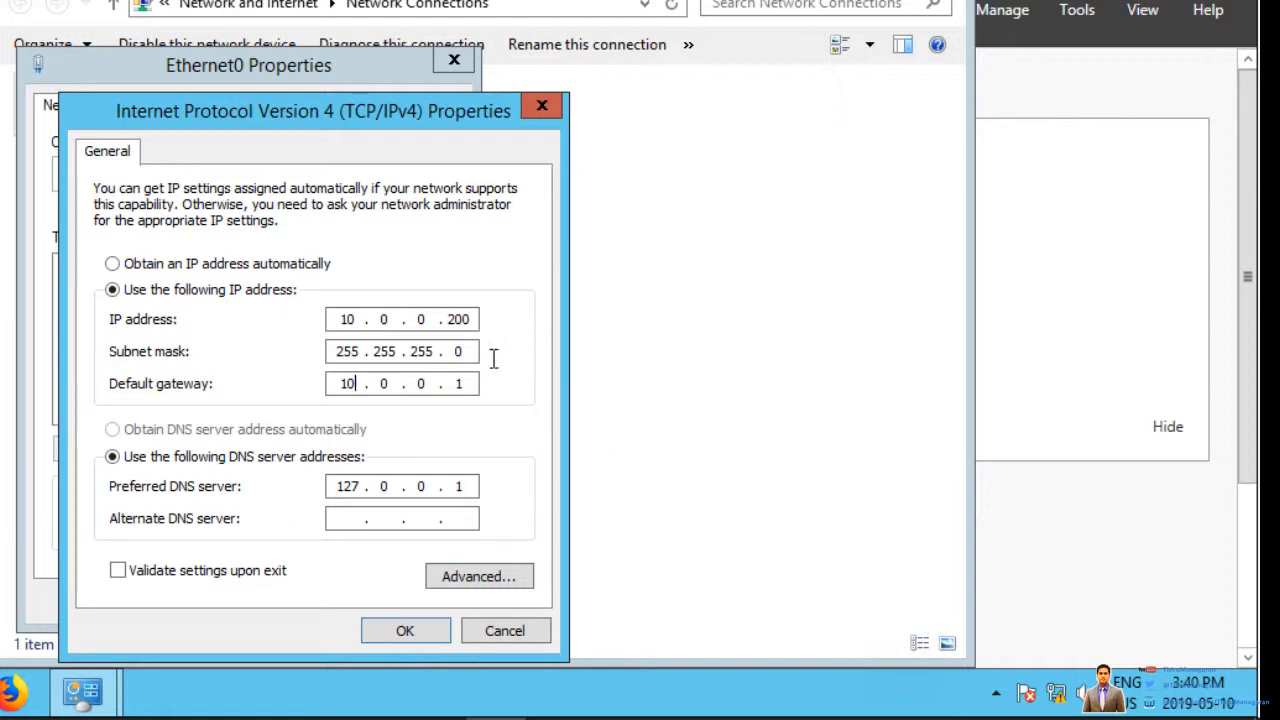
# Step: Save the IPv4 settings with gateway 10.0.0.1 and close the adapter windows
pyautogui.click(400, 632)
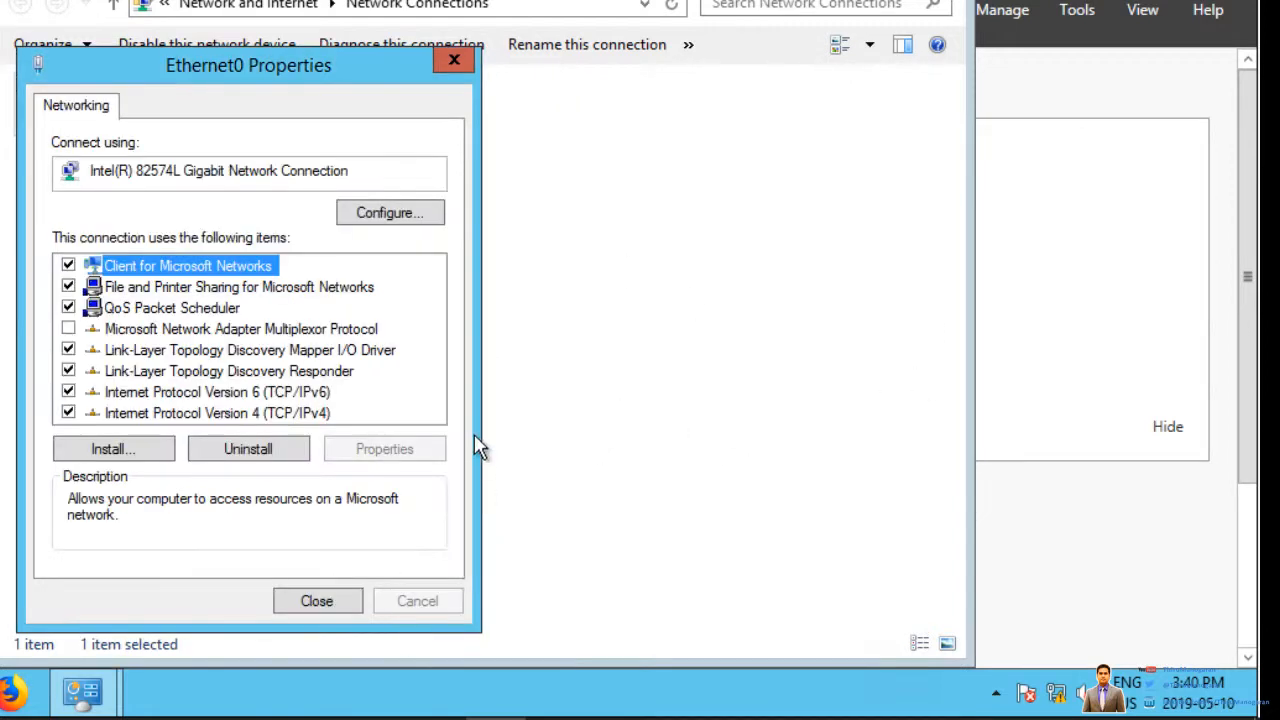
pyautogui.click(325, 601)
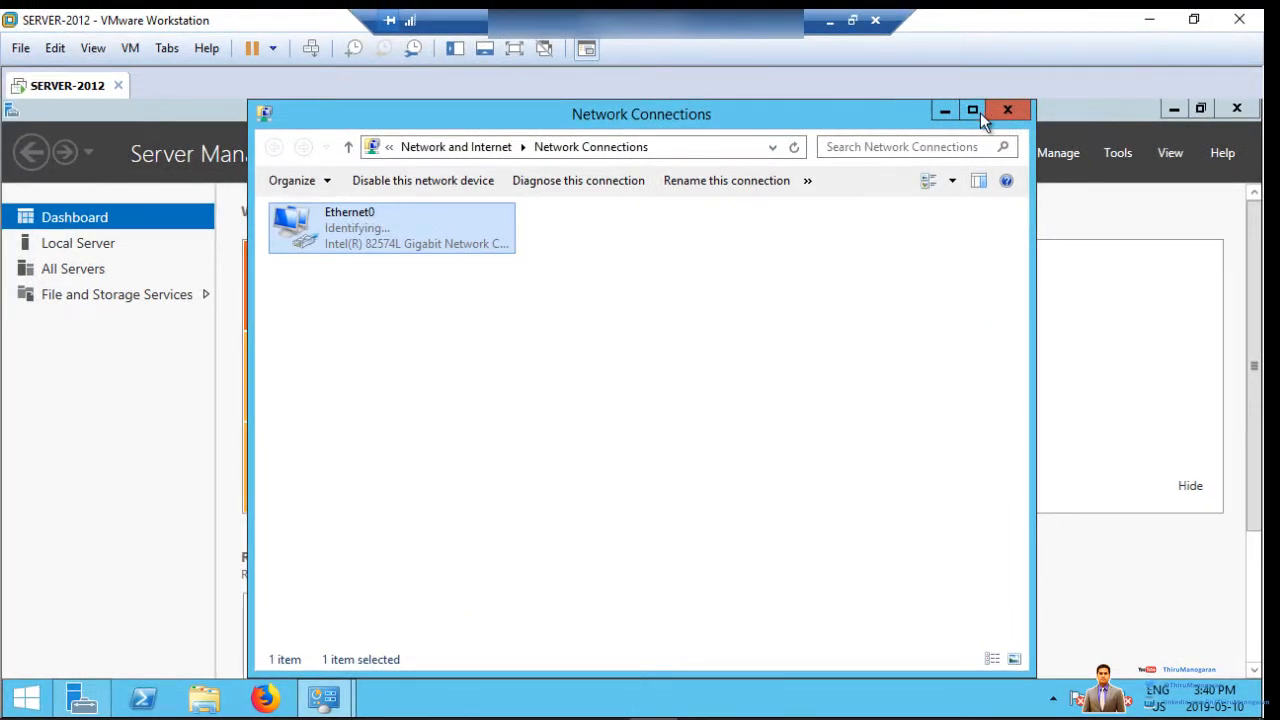
pyautogui.click(972, 112)
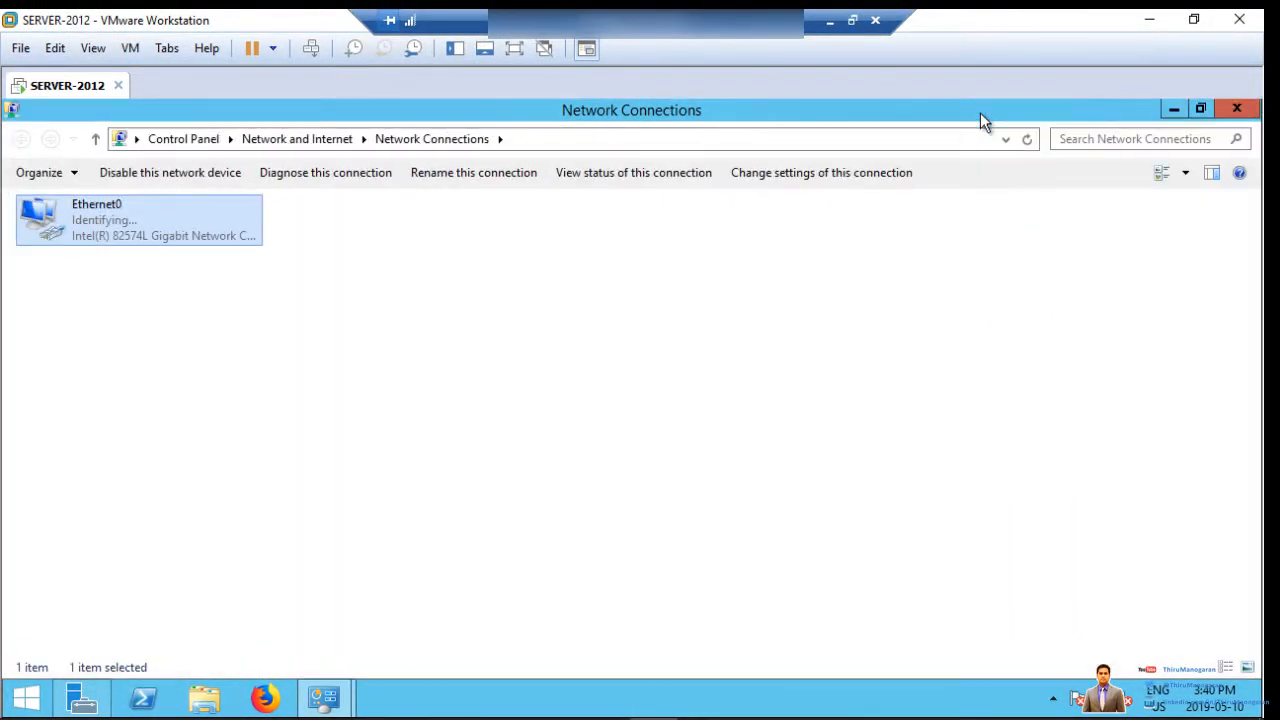
pyautogui.click(1224, 110)
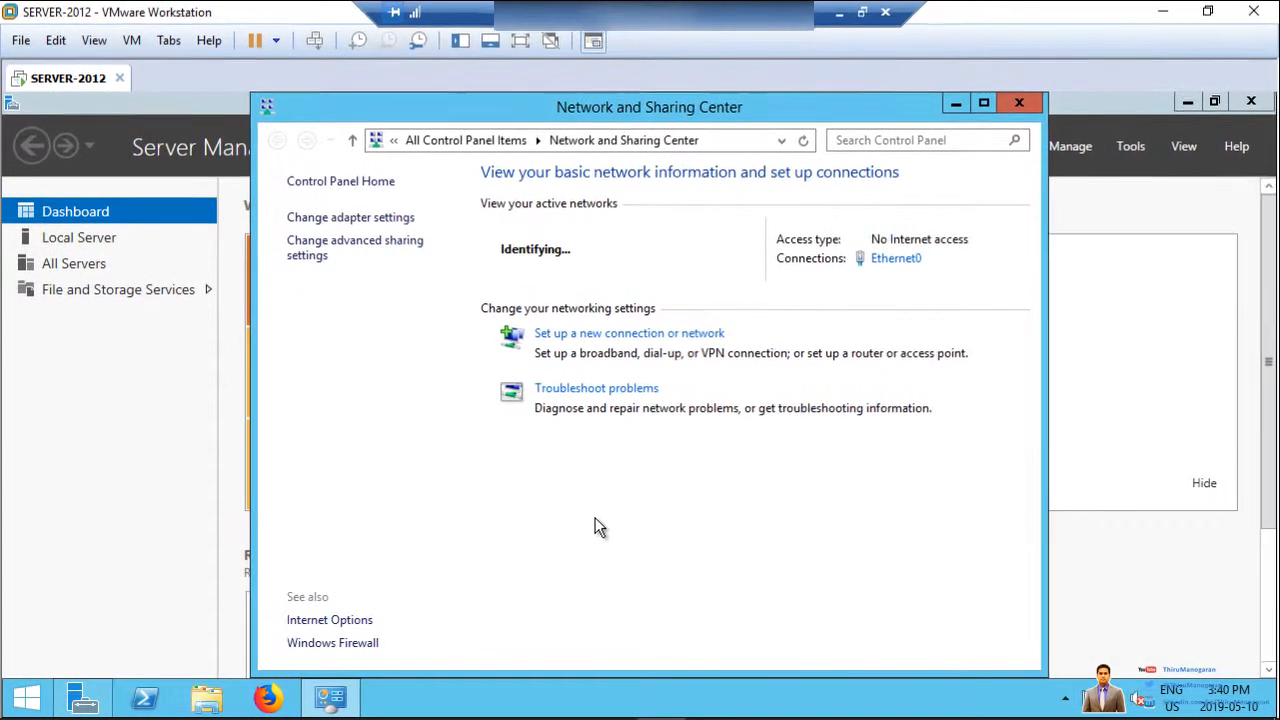
# Step: Run ipconfig to confirm 10.0.0.200 with gateway 10.0.0.1, then close Command Prompt
pyautogui.press('super+r')
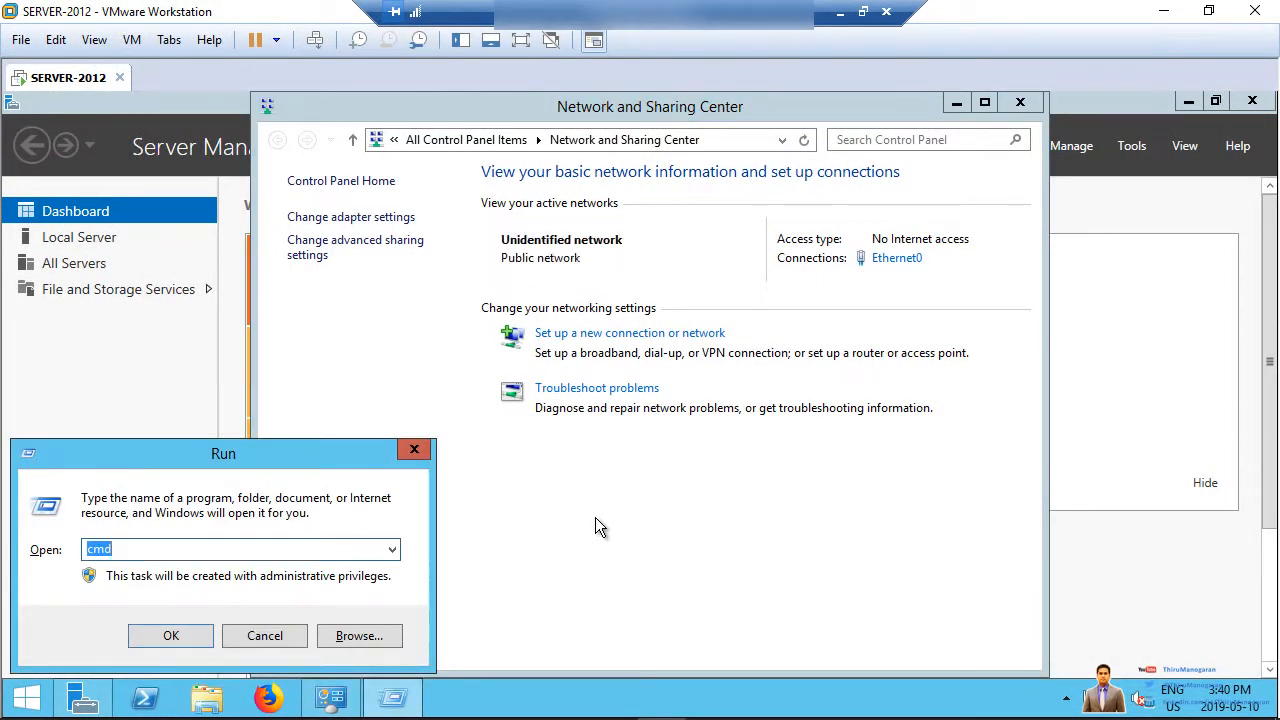
pyautogui.press('Return')
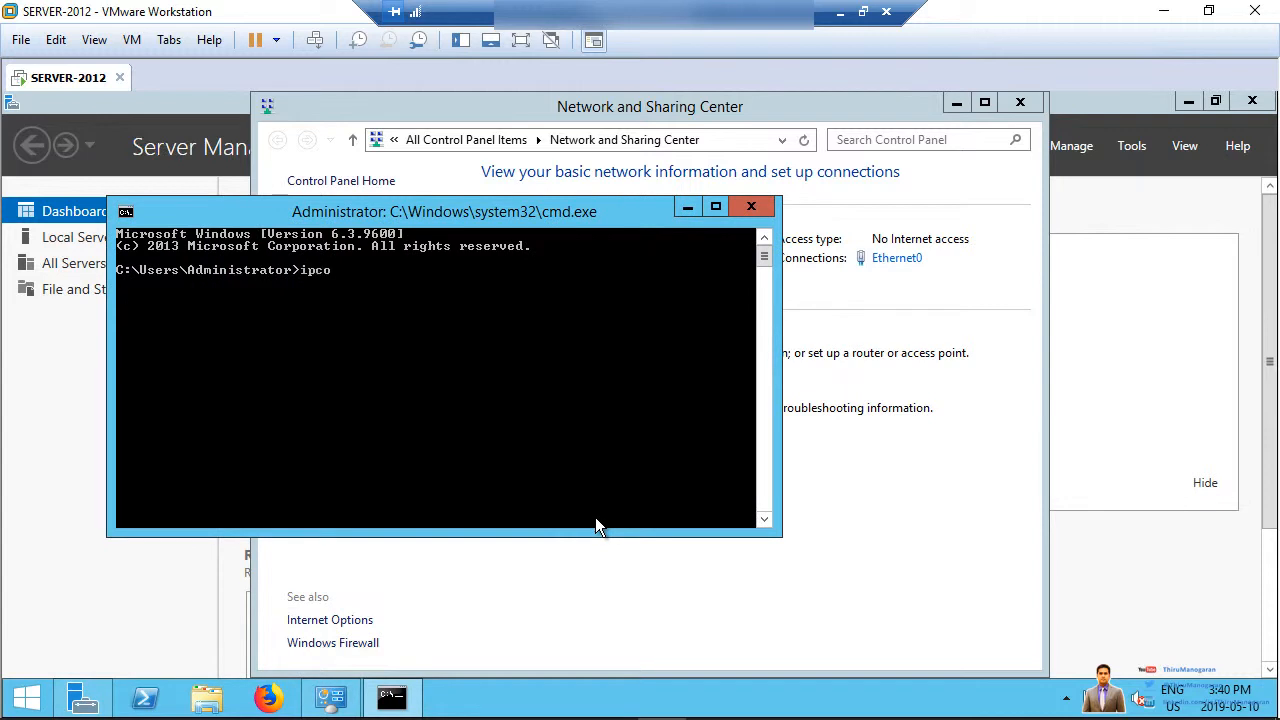
pyautogui.write('ipconfig')
pyautogui.press('Return')
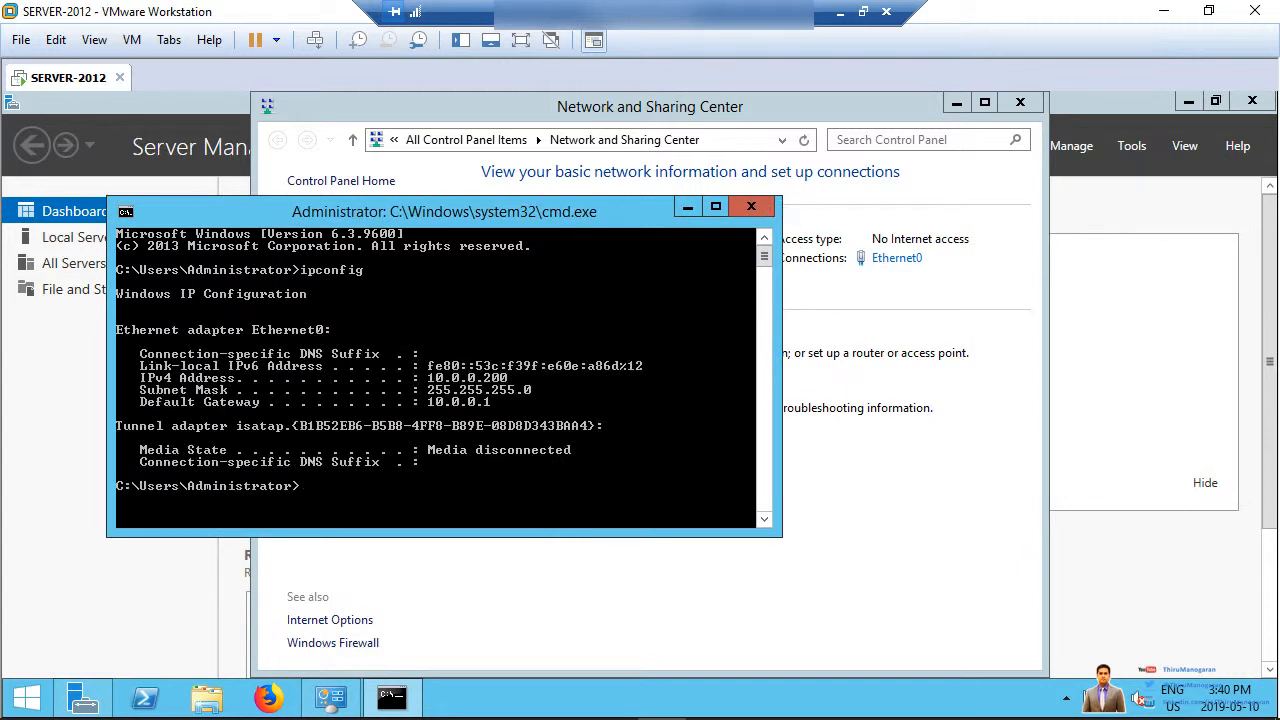
pyautogui.click(751, 206)
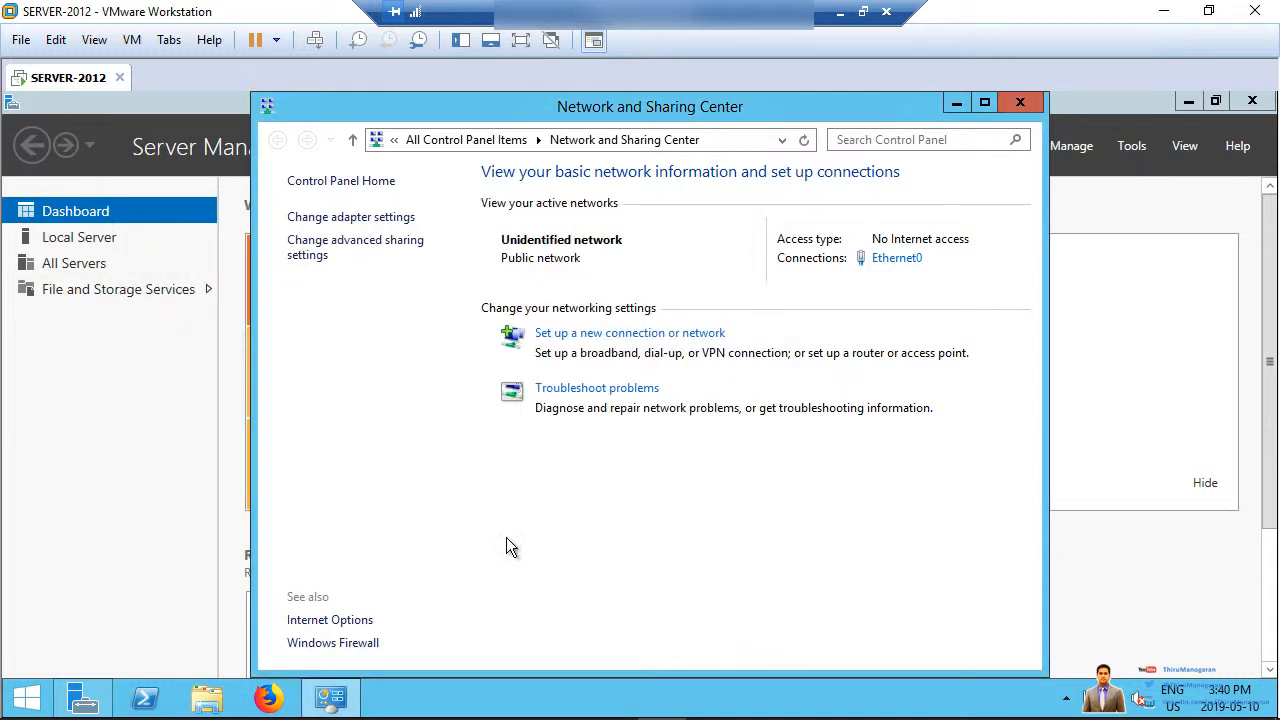
# Step: Close Network and Sharing Center and run Add Roles and Features as a role-based installation up to server selection
pyautogui.click(1021, 103)
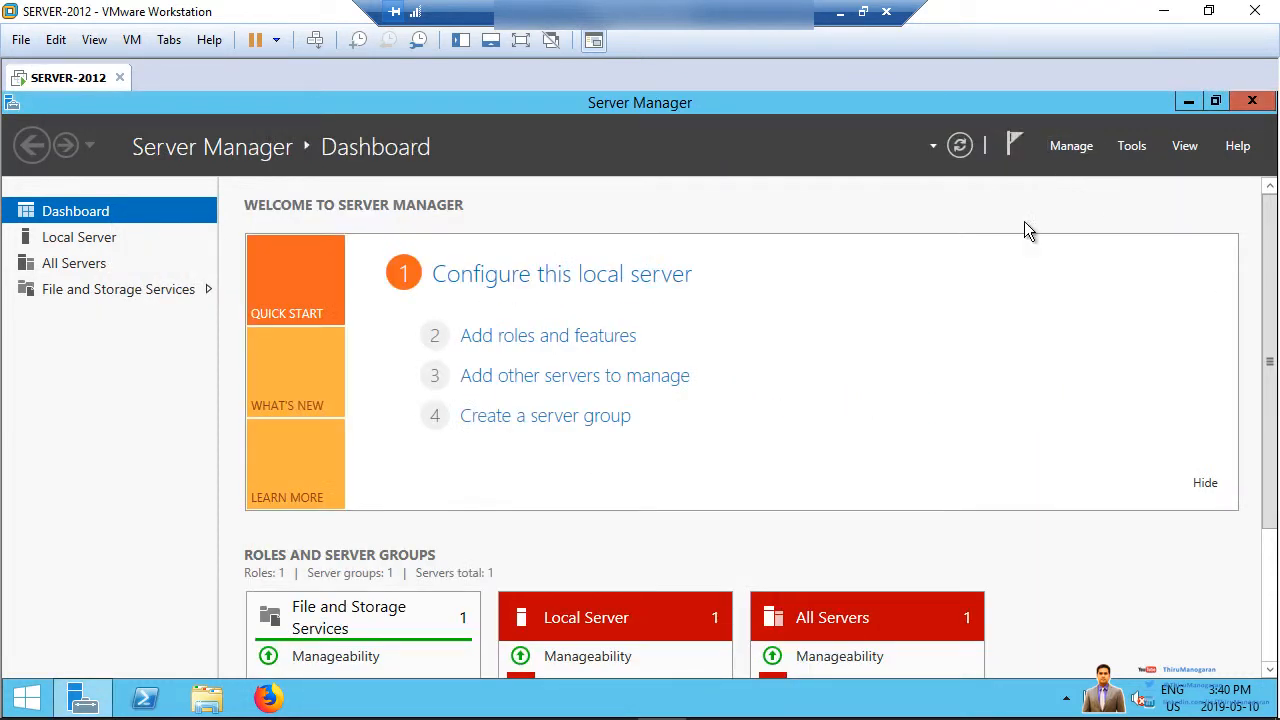
pyautogui.click(517, 343)
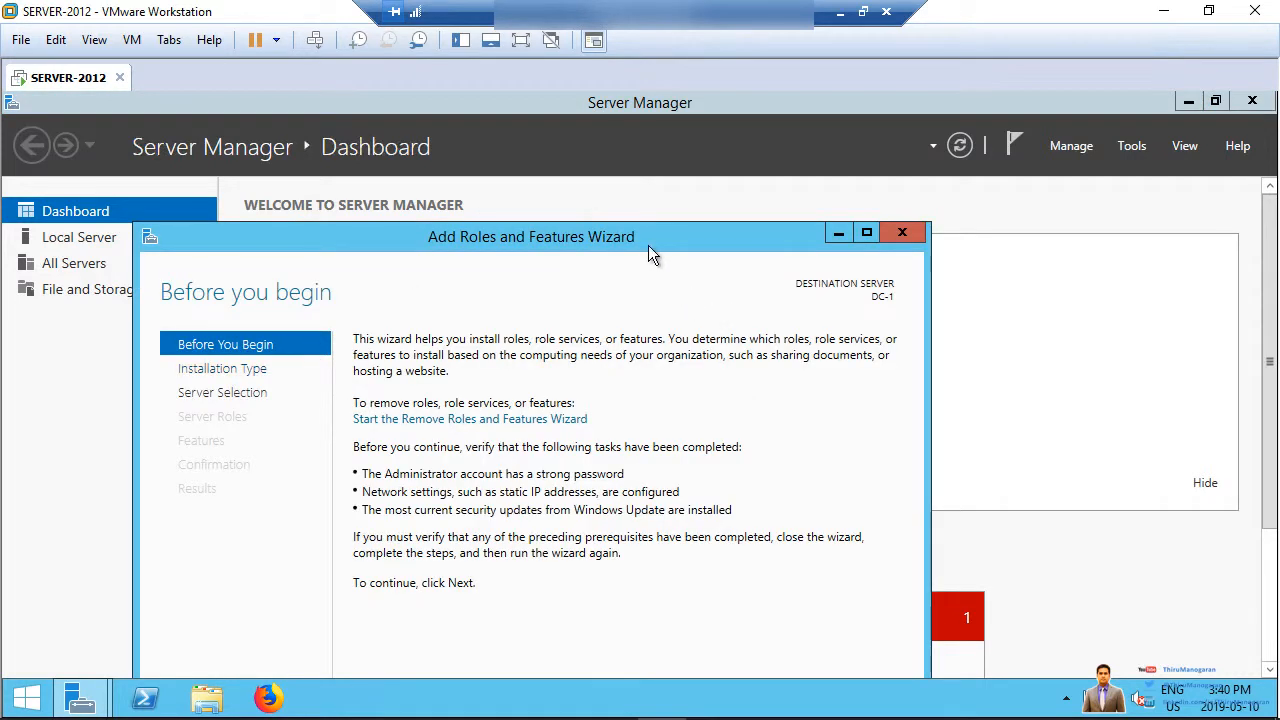
pyautogui.moveTo(648, 245); pyautogui.dragTo(732, 115)
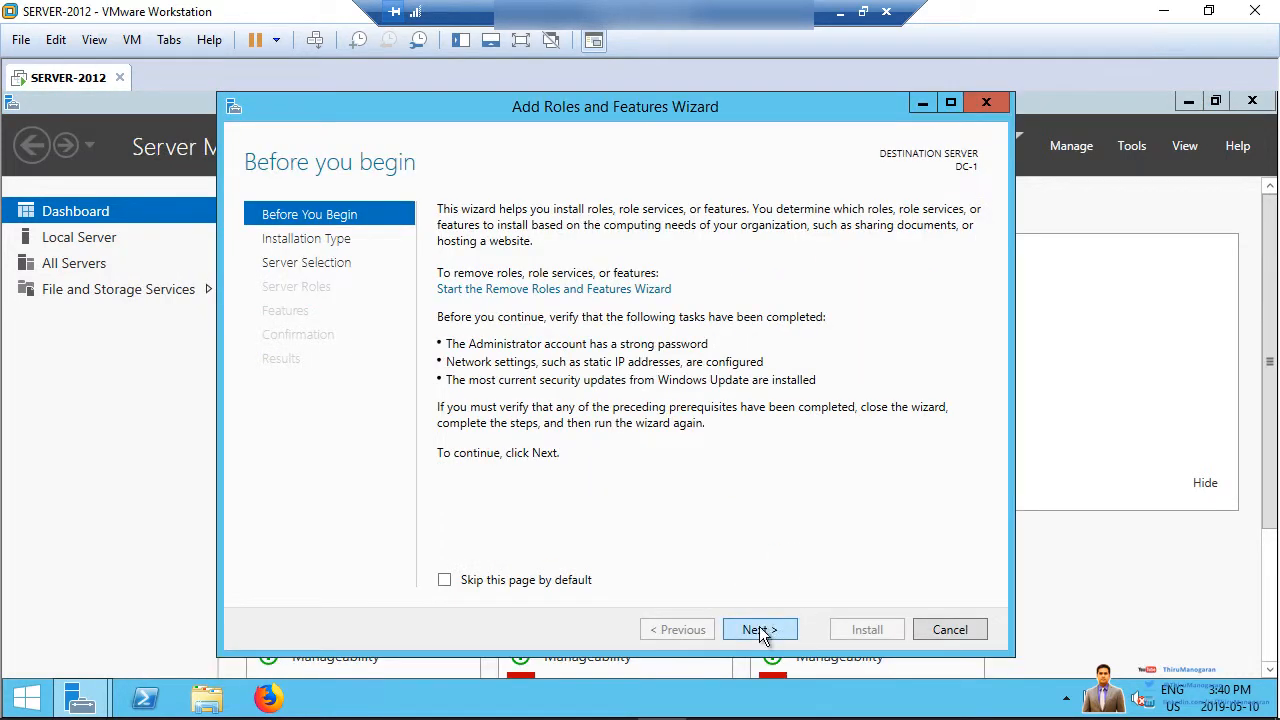
pyautogui.click(760, 629)
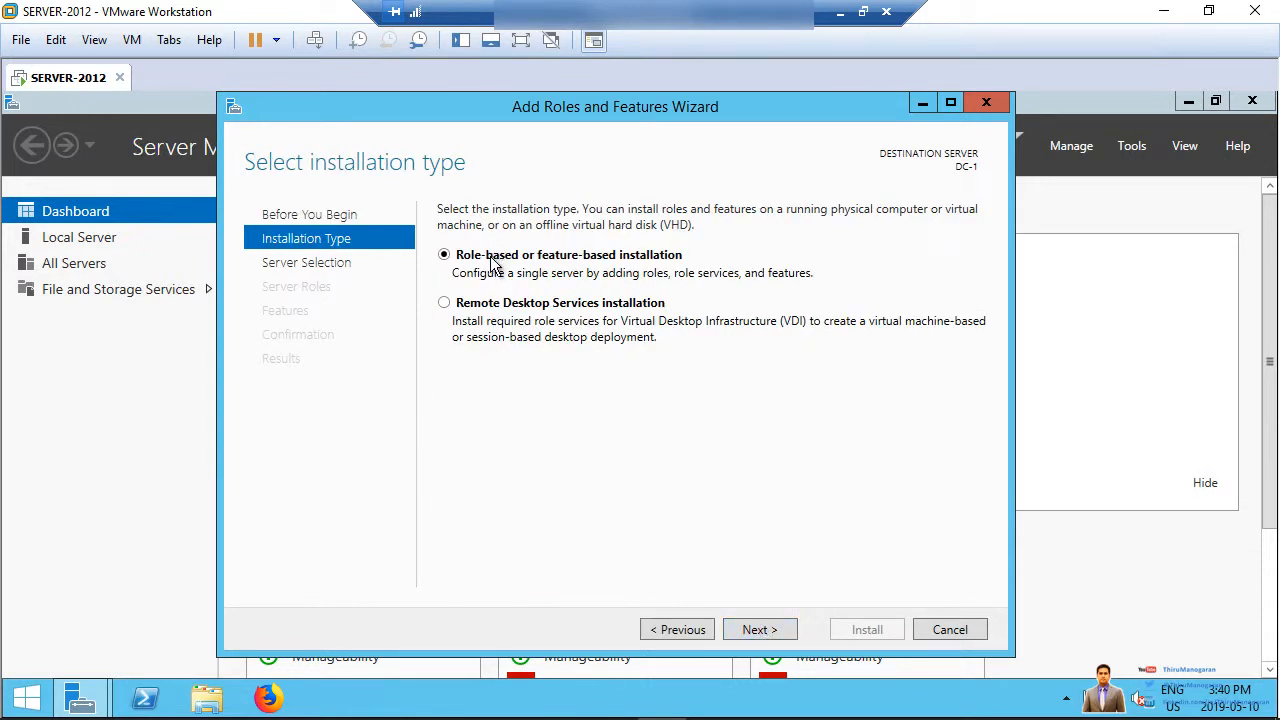
pyautogui.click(760, 630)
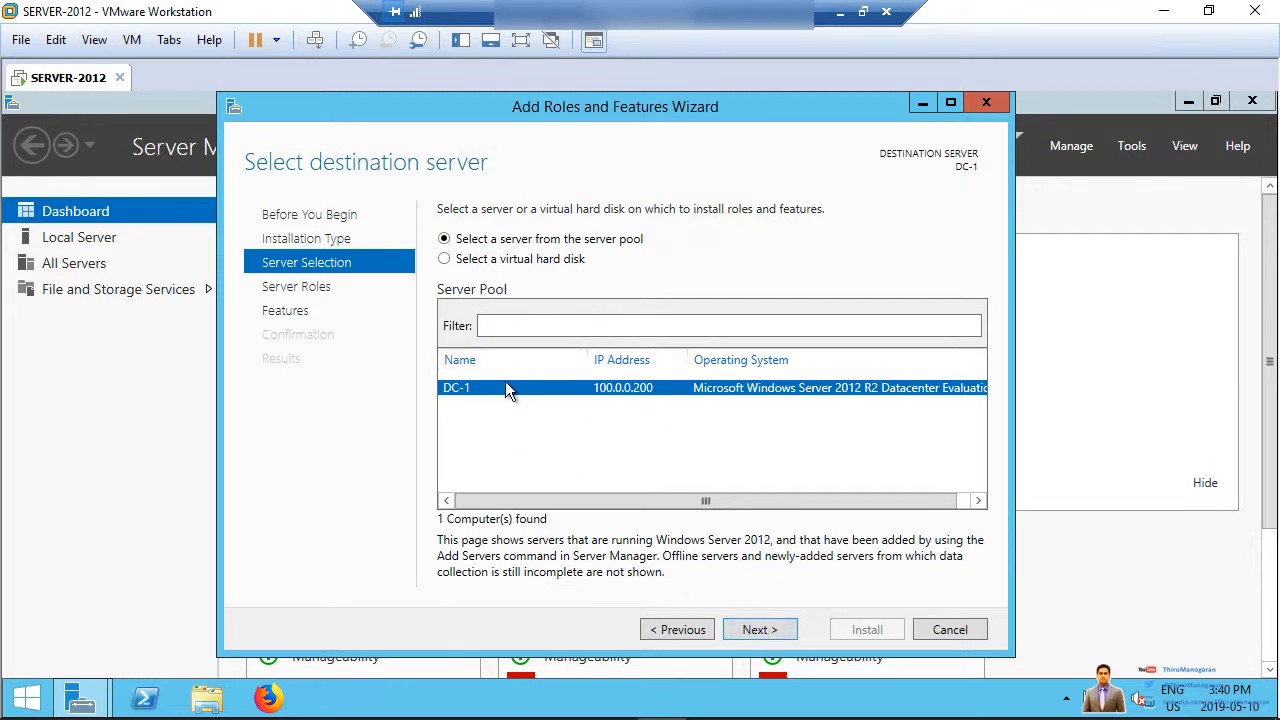
# Step: Keep DC-1 as destination and tick Active Directory Domain Services with its required management features
pyautogui.click(752, 630)
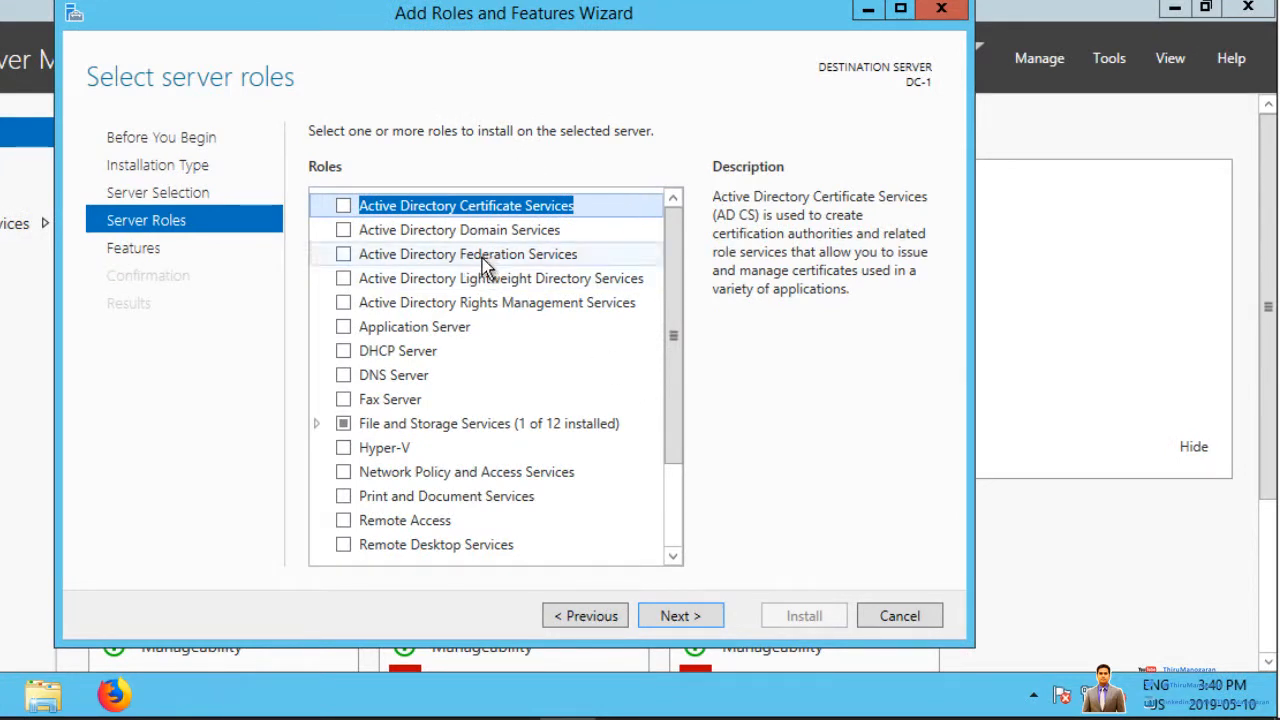
pyautogui.click(344, 232)
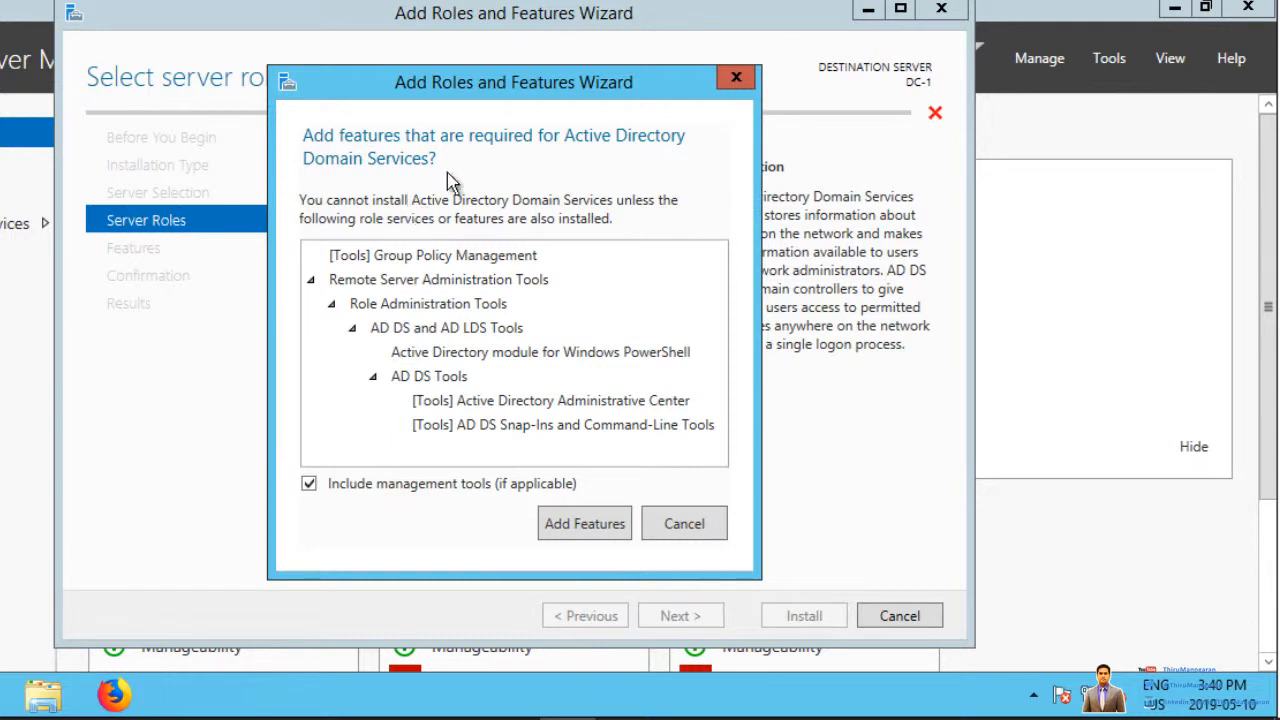
pyautogui.click(570, 527)
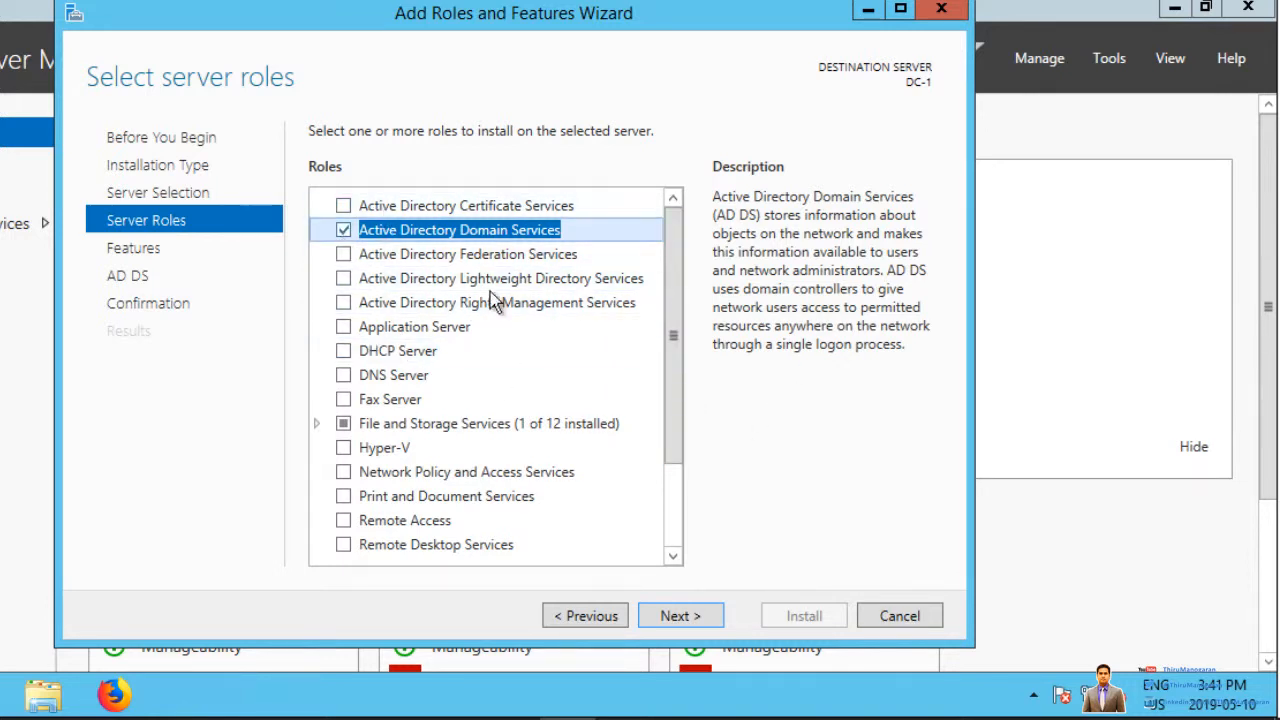
pyautogui.scroll(-2, 677, 470)
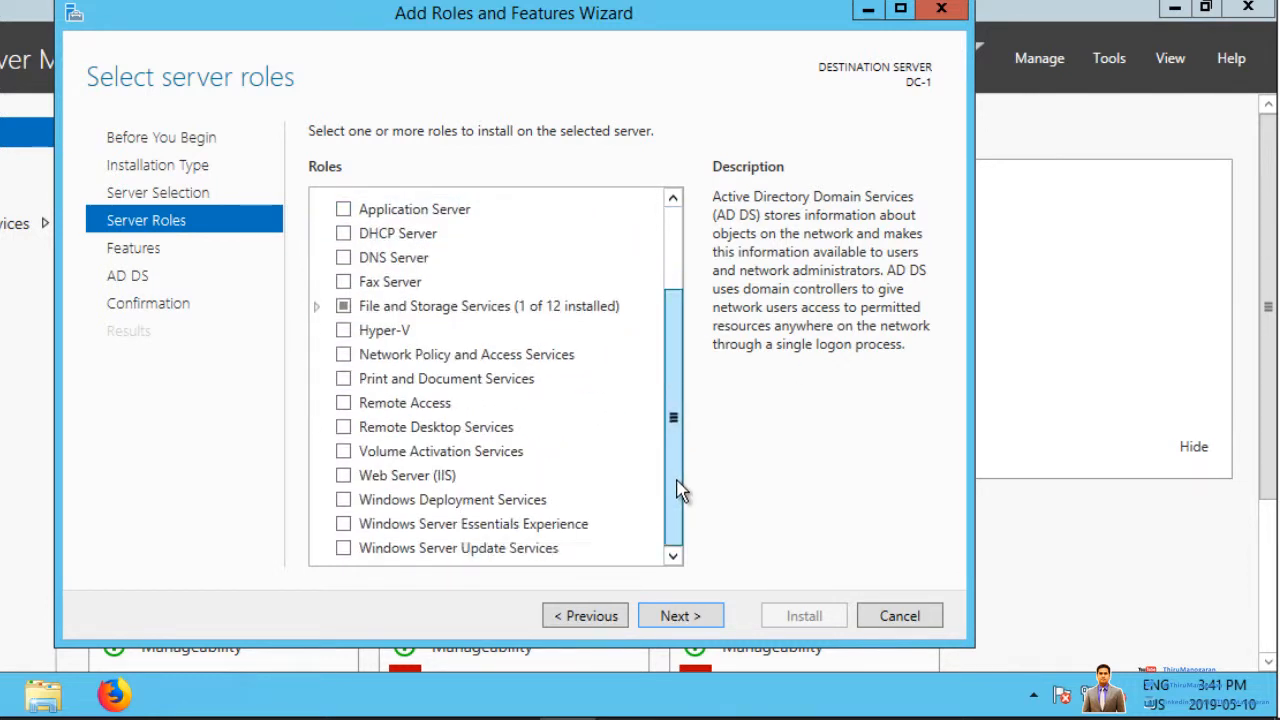
pyautogui.scroll(2, 677, 300)
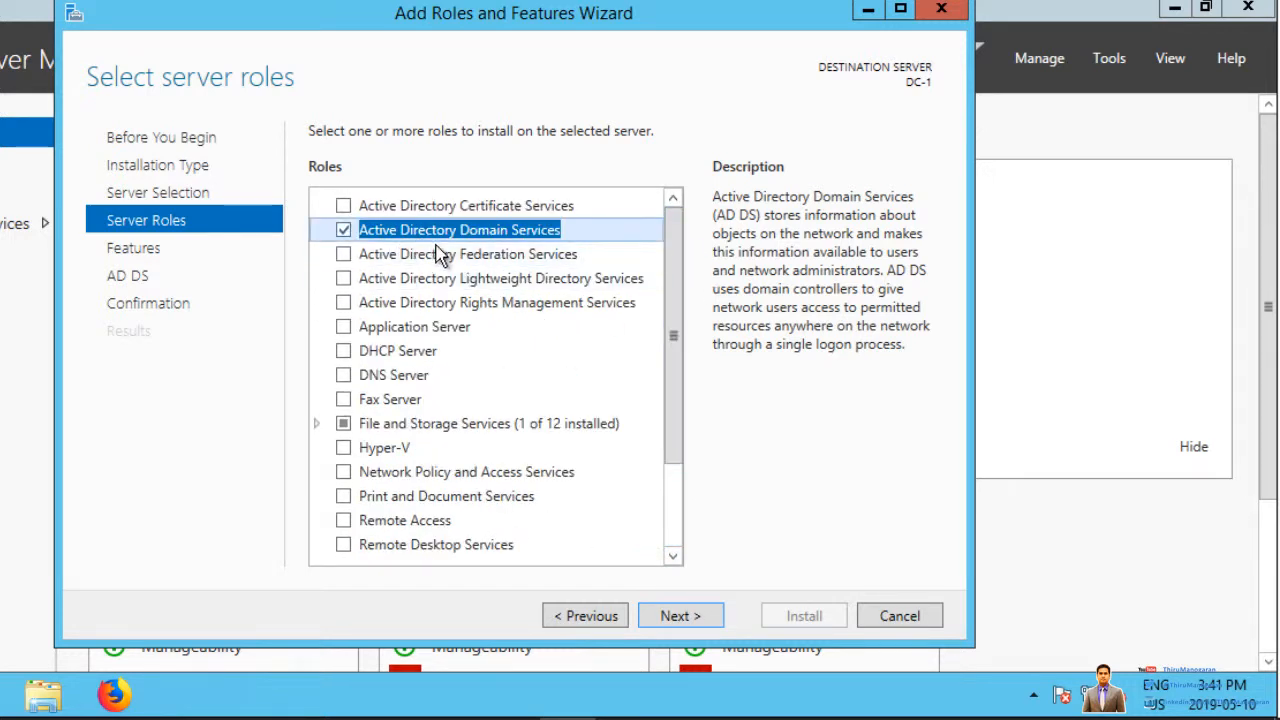
# Step: Accept the default features and AD DS information, then start the installation
pyautogui.click(678, 615)
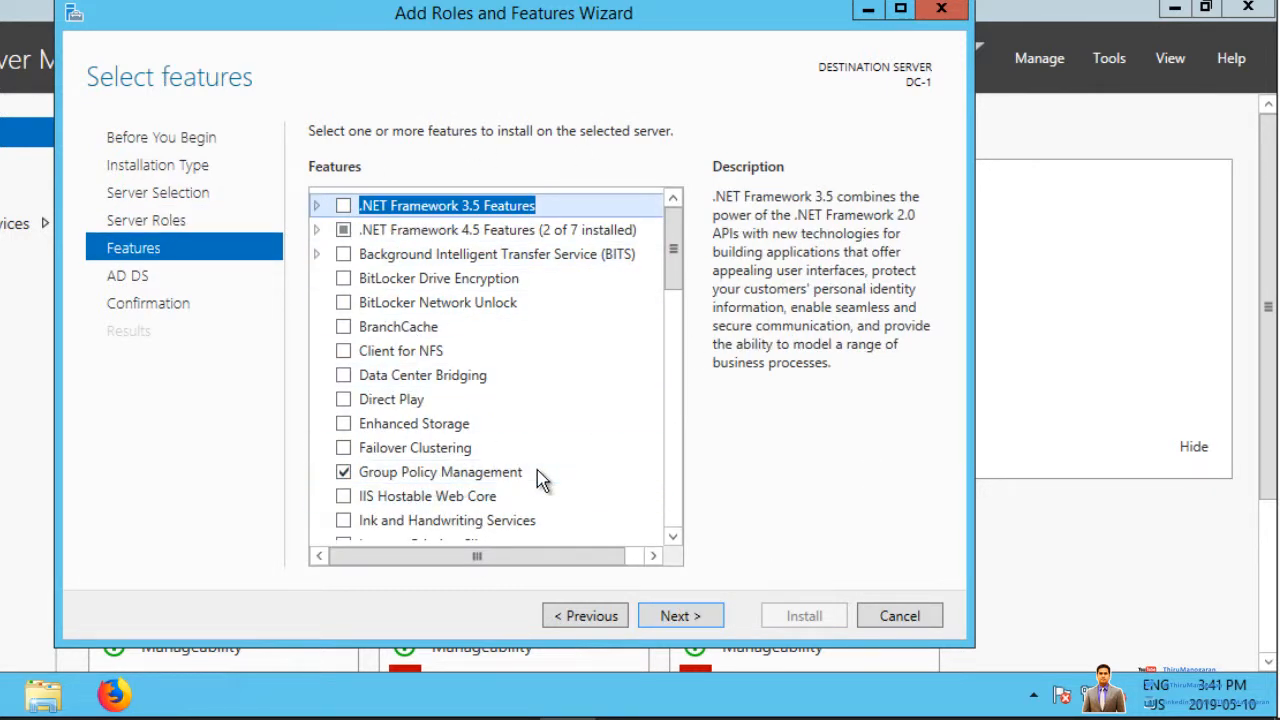
pyautogui.click(675, 617)
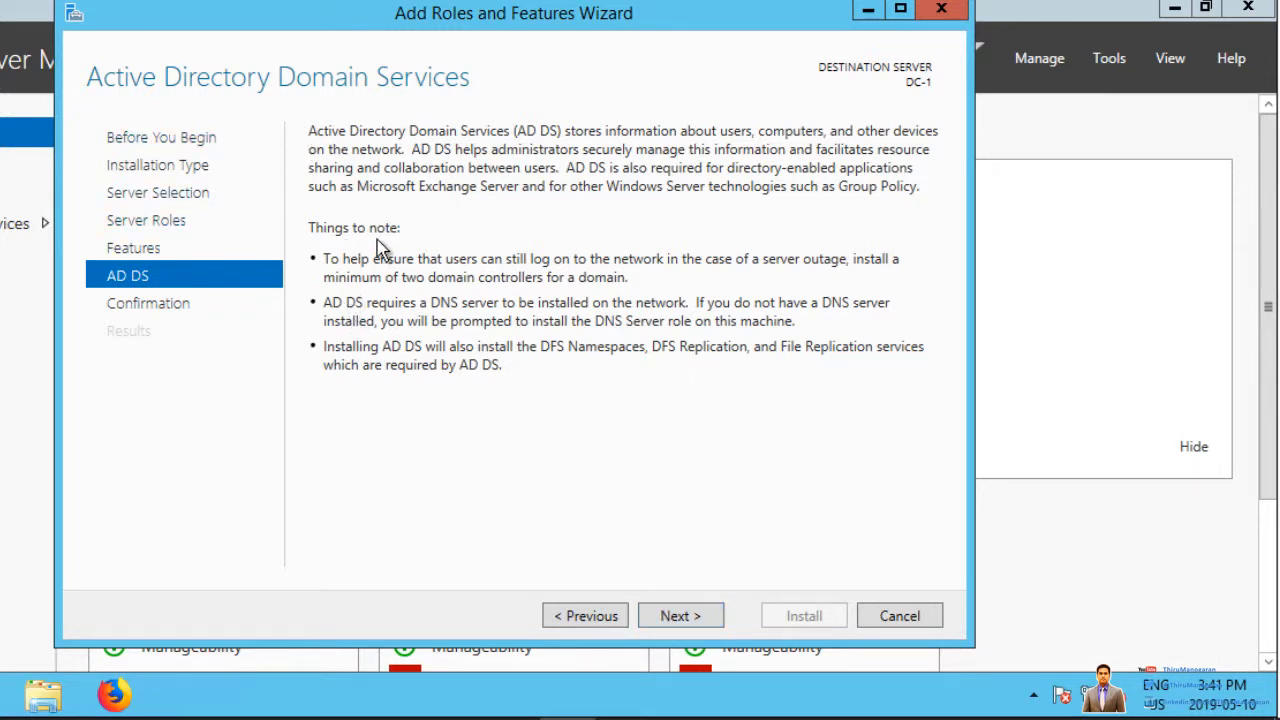
pyautogui.click(673, 616)
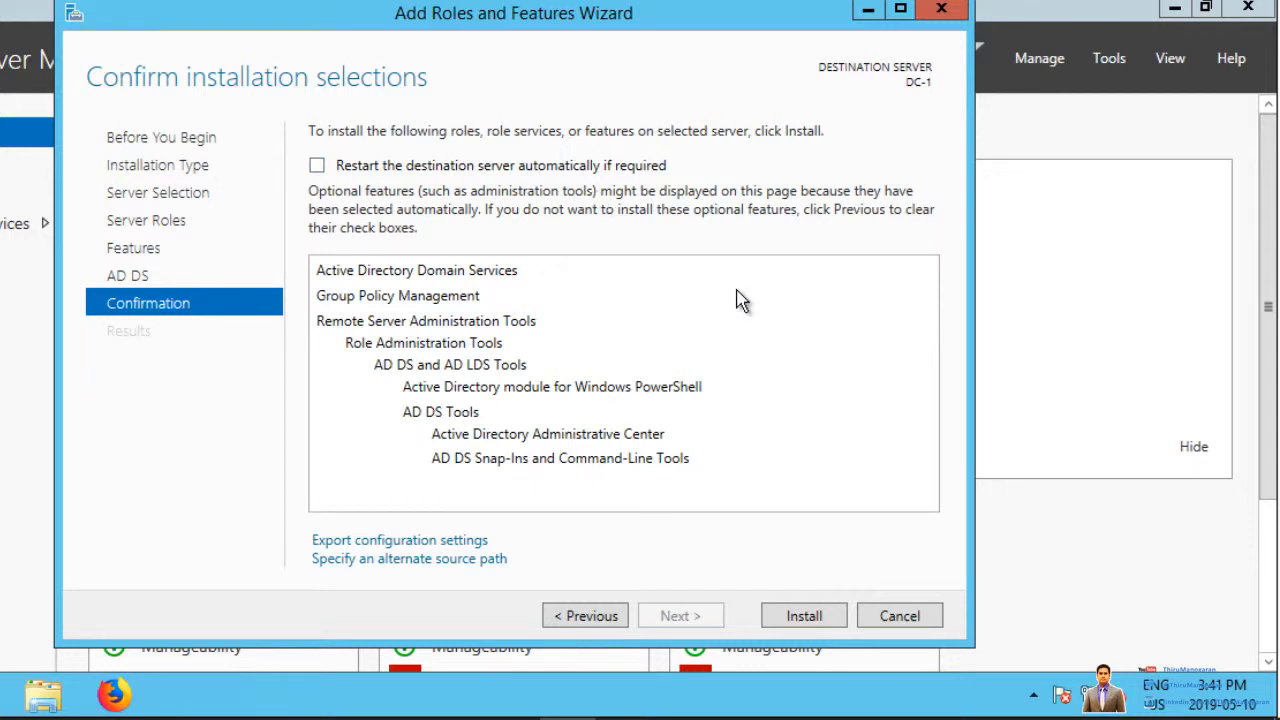
pyautogui.click(806, 617)
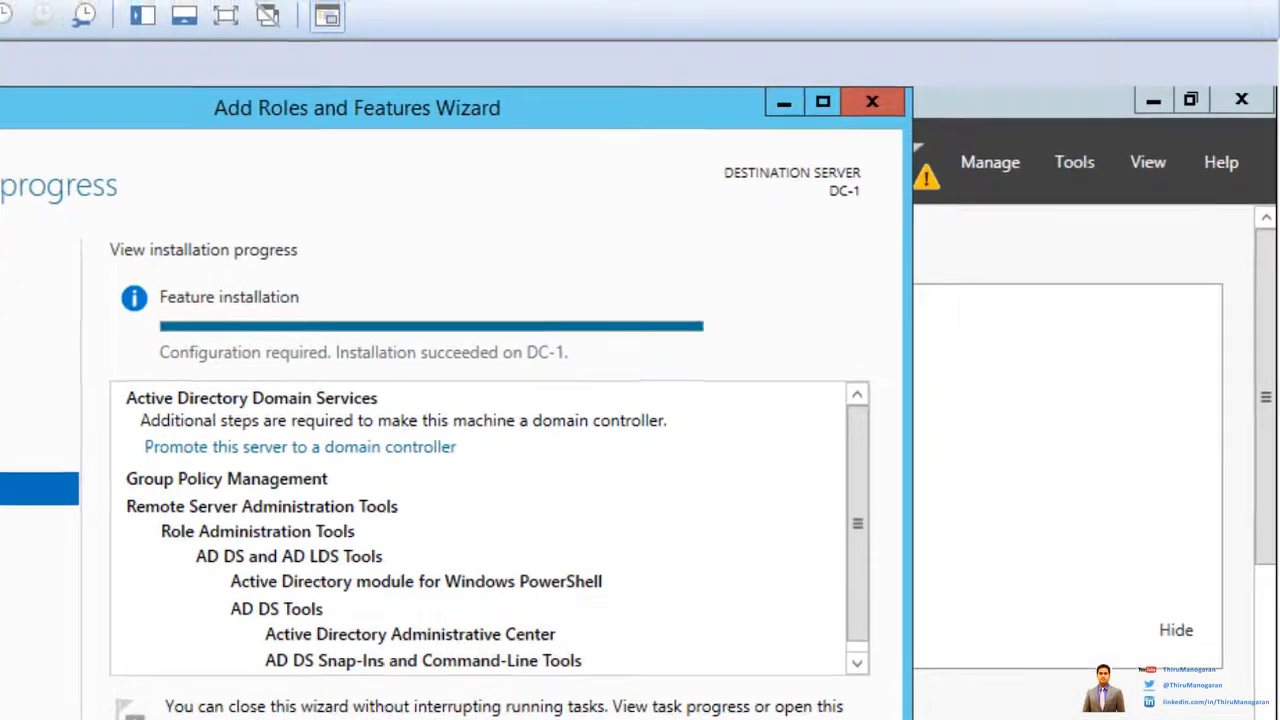
# Step: Close the Add Roles and Features Wizard once the AD DS installation succeeds
pyautogui.click(804, 615)
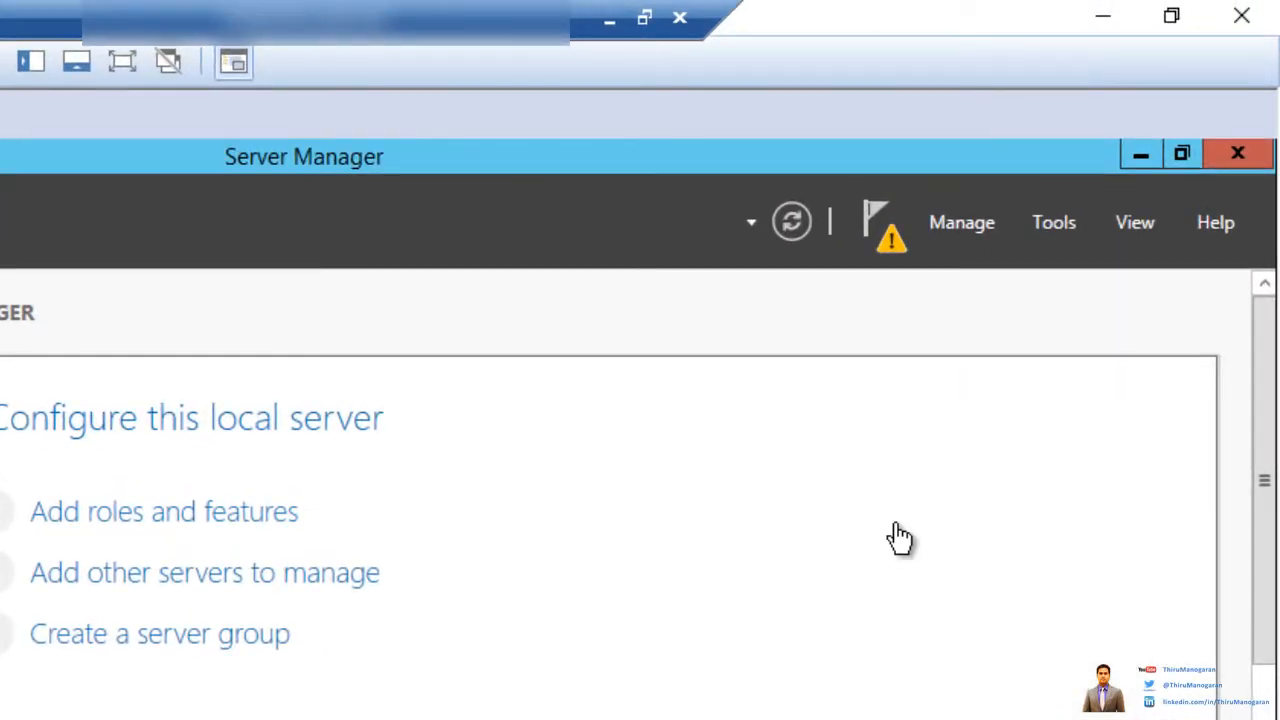
# Step: Choose 'Promote this server to a domain controller' from the Notifications flag and resize the wizard
pyautogui.click(886, 242)
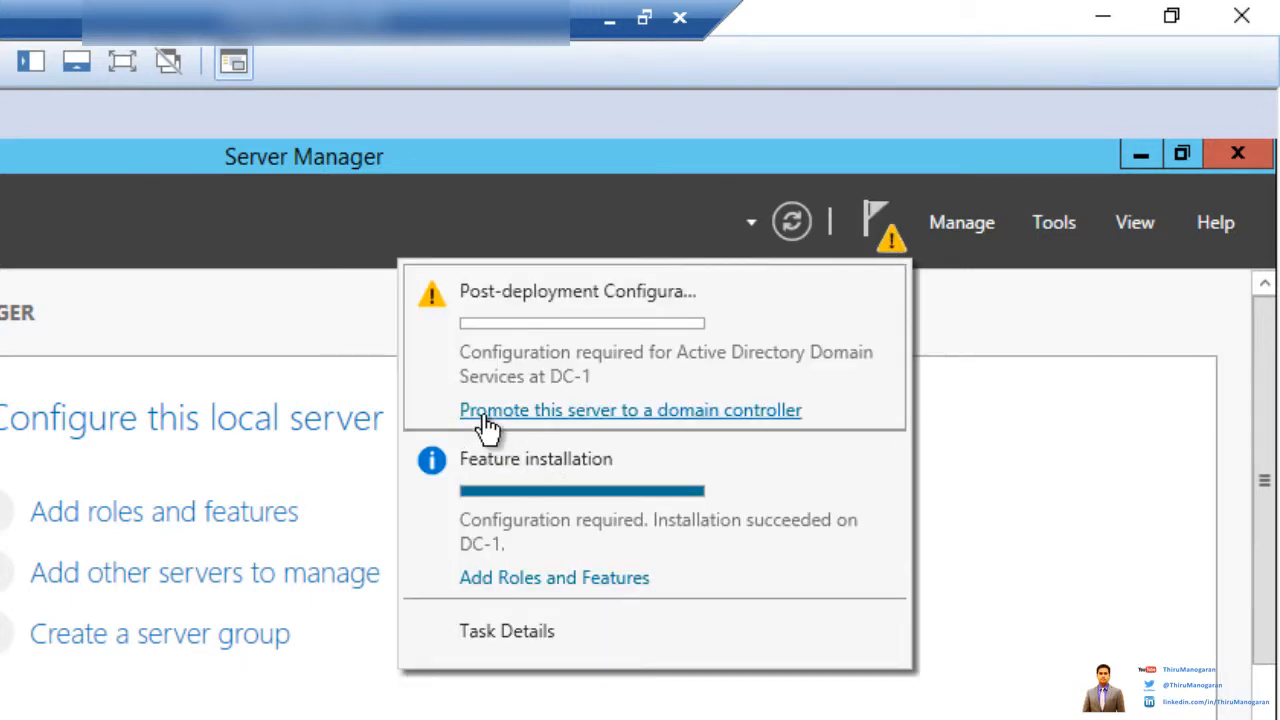
pyautogui.click(658, 418)
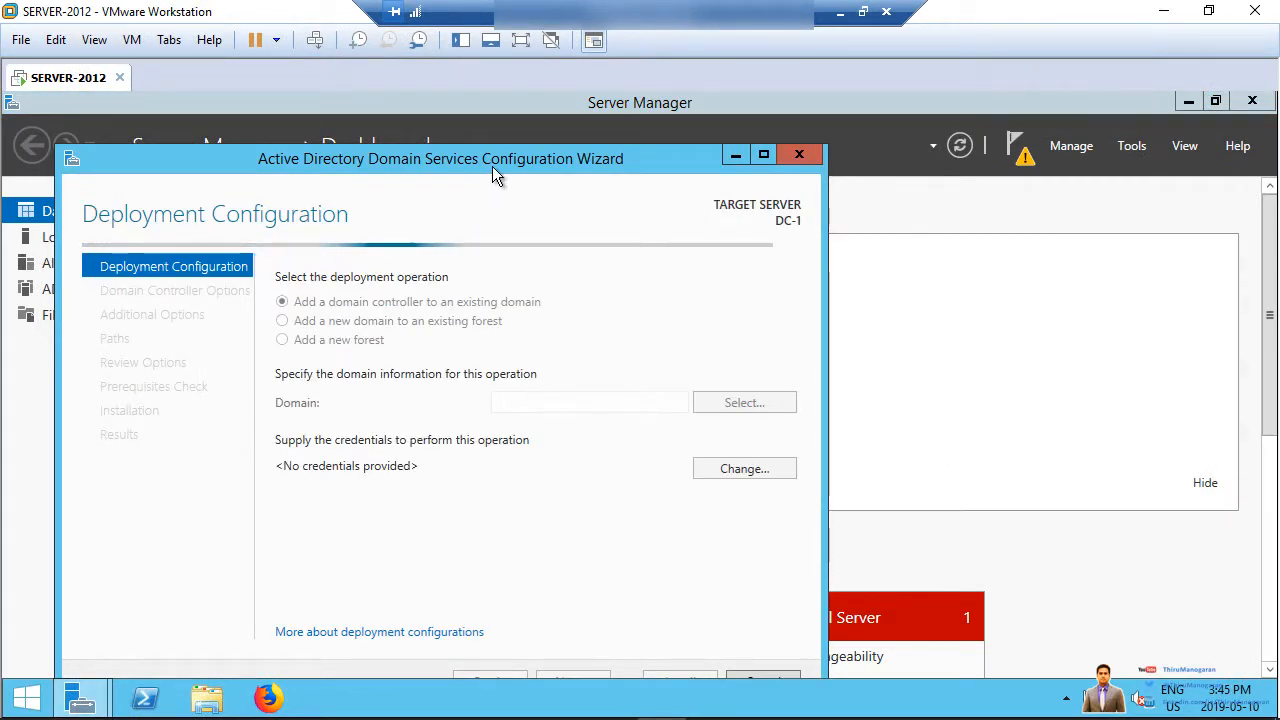
pyautogui.moveTo(495, 174); pyautogui.dragTo(677, 92)
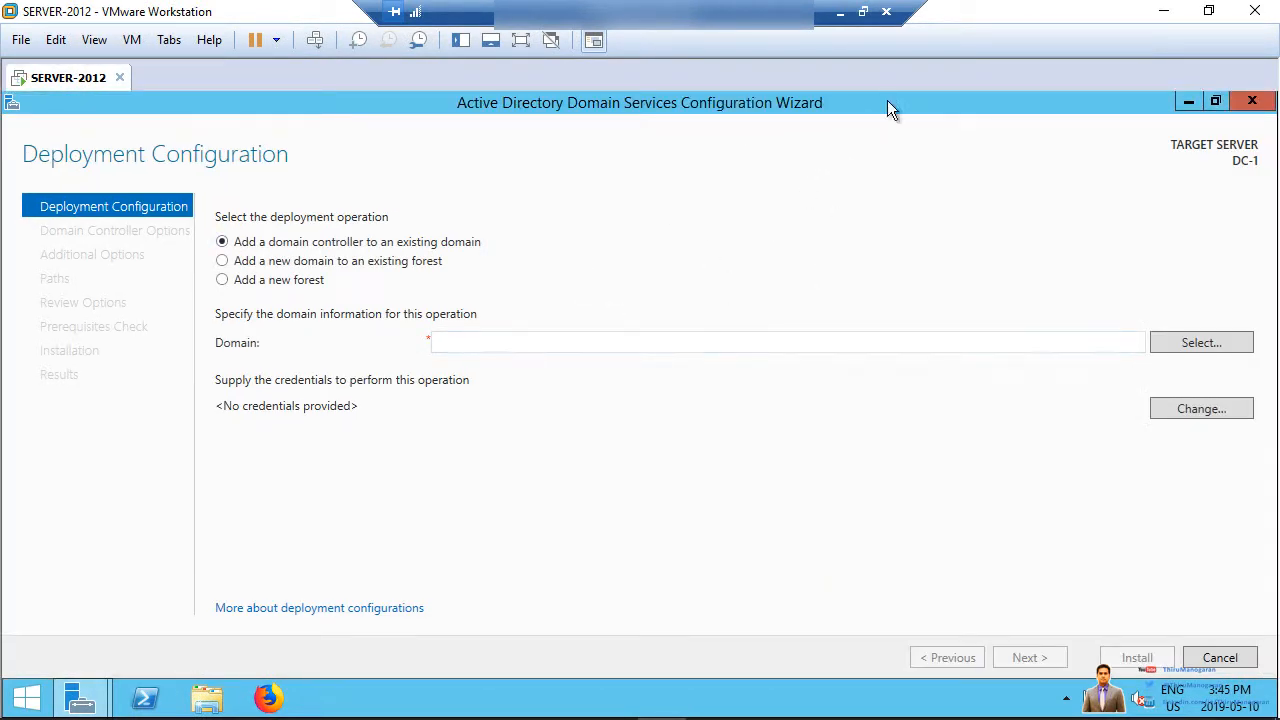
pyautogui.click(1216, 101)
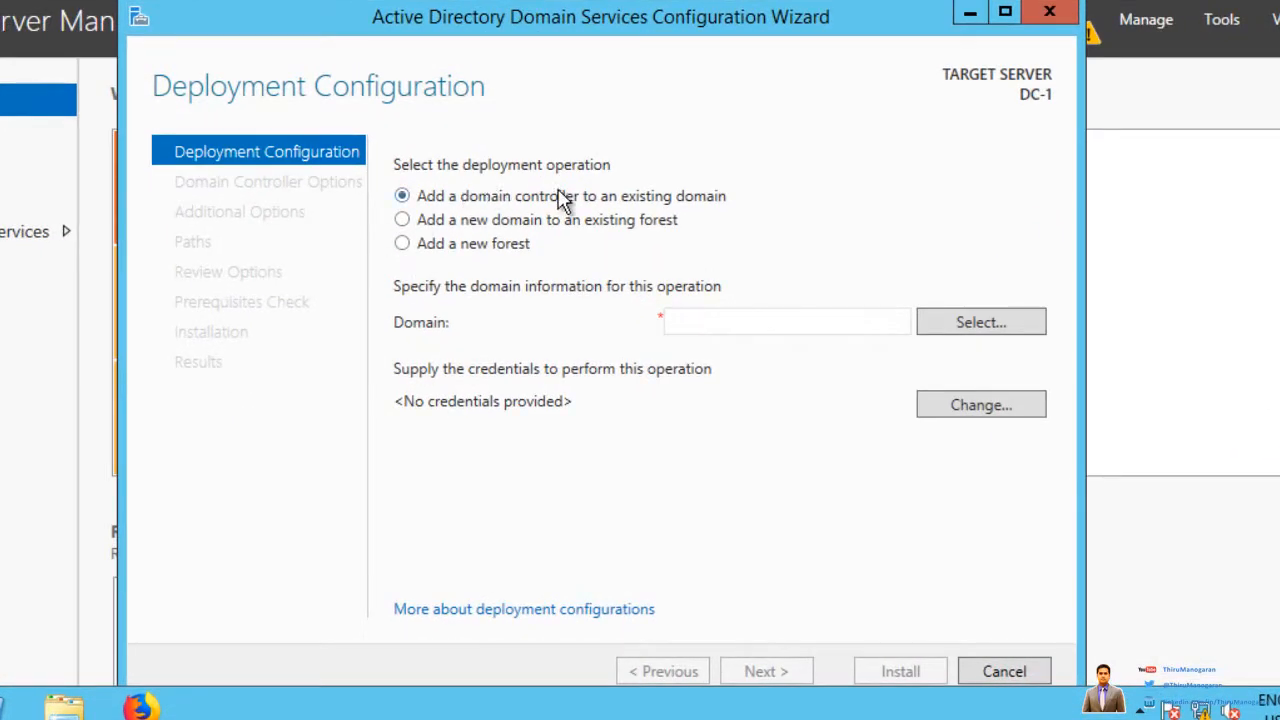
# Step: Select 'Add a new forest' with root domain name thiru.local and continue
pyautogui.click(403, 245)
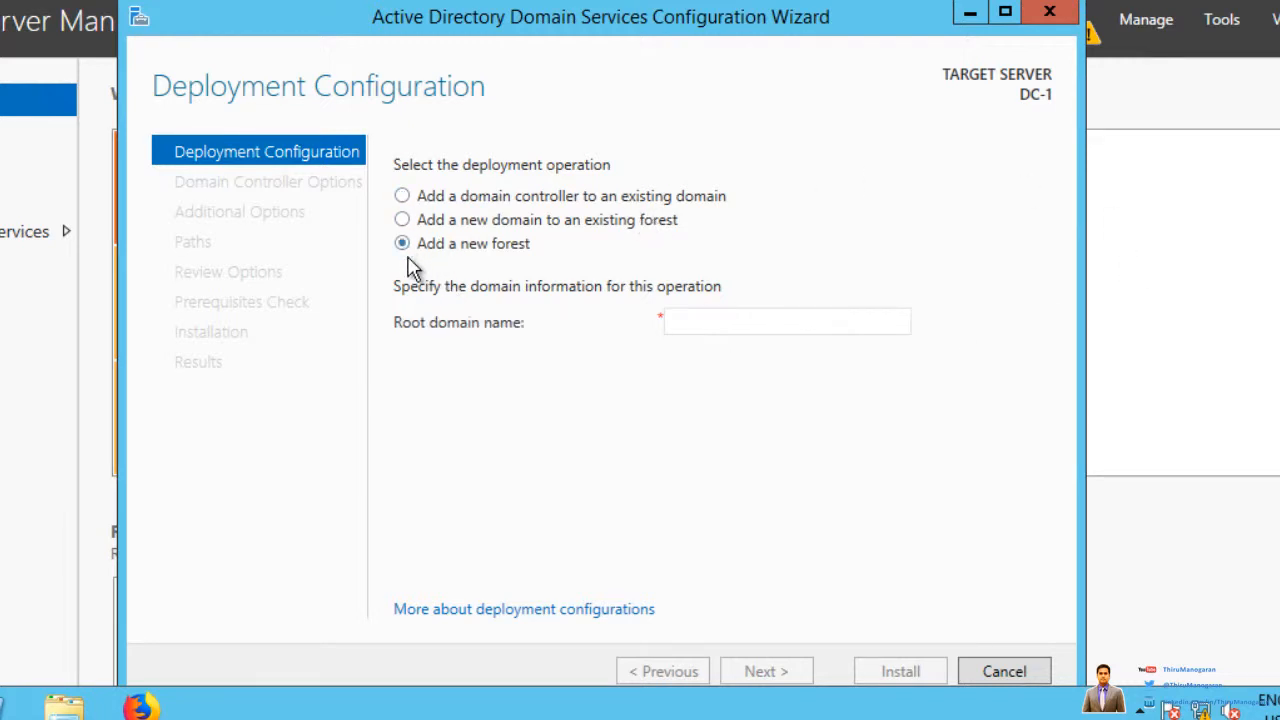
pyautogui.click(706, 326)
pyautogui.write('thiru.local')
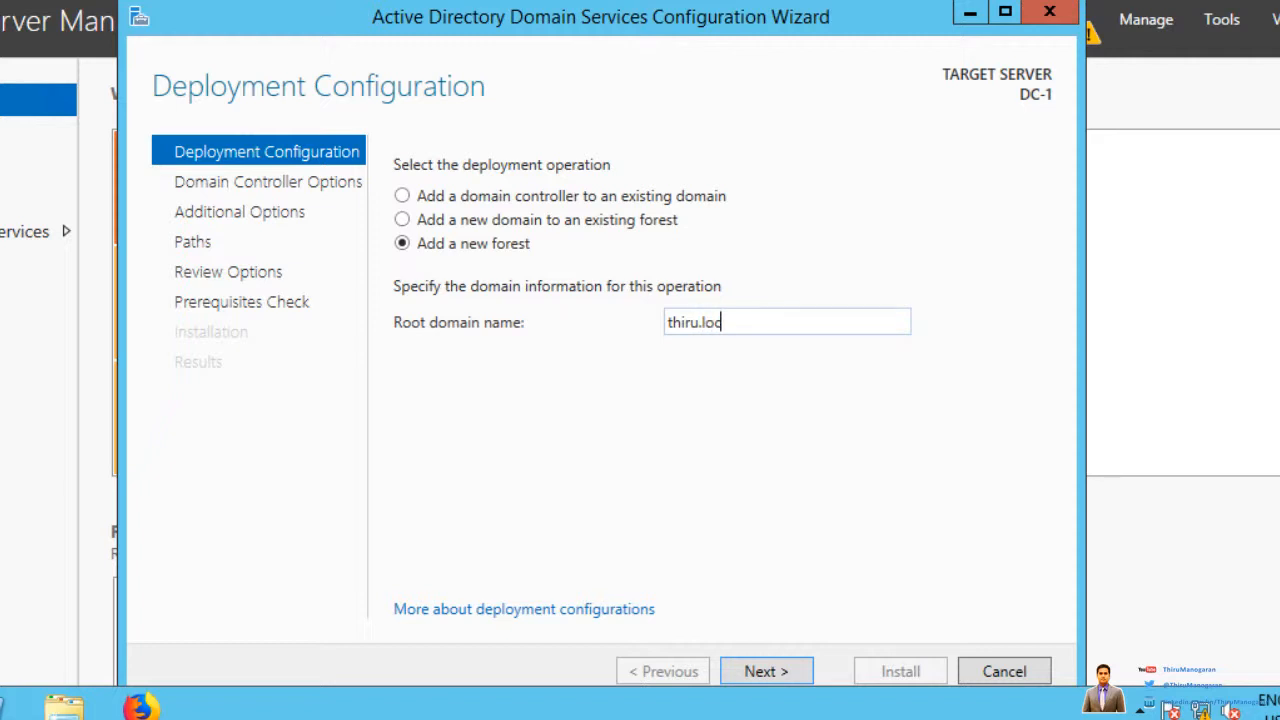
pyautogui.click(780, 674)
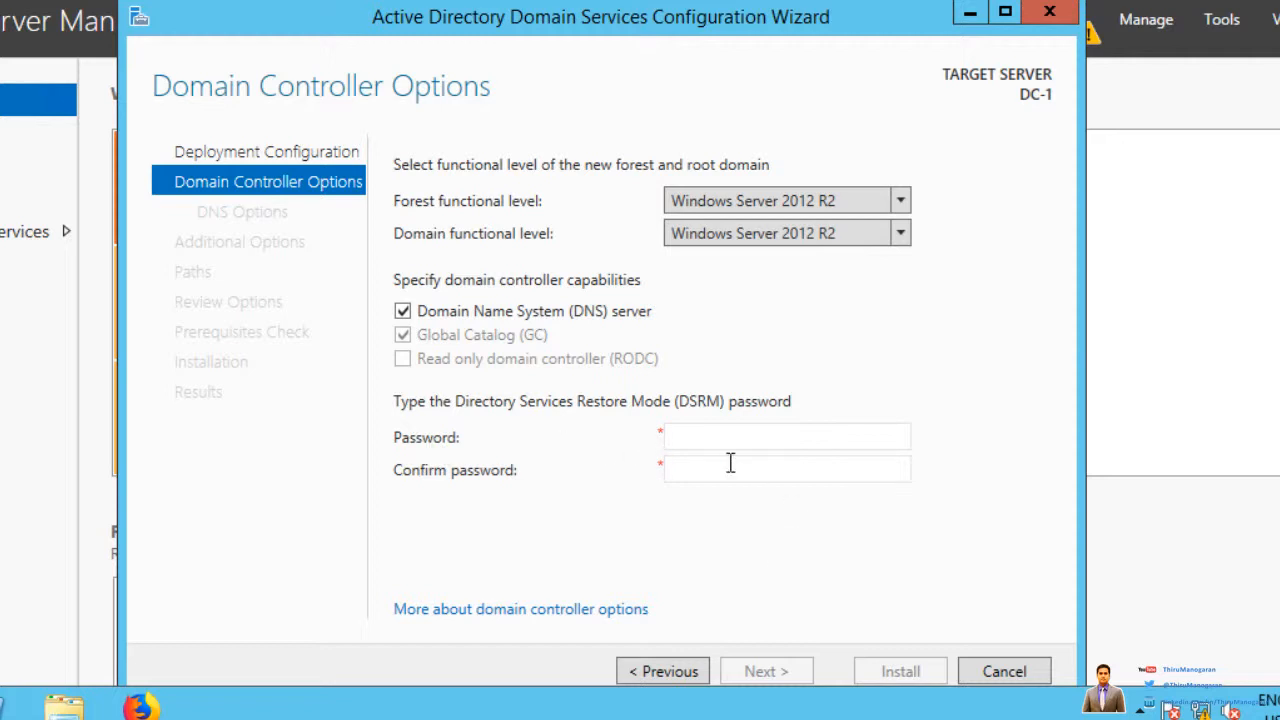
# Step: Keep 2012 R2 functional levels and DNS server, entering and confirming the DSRM password
pyautogui.click(704, 437)
pyautogui.write('P')
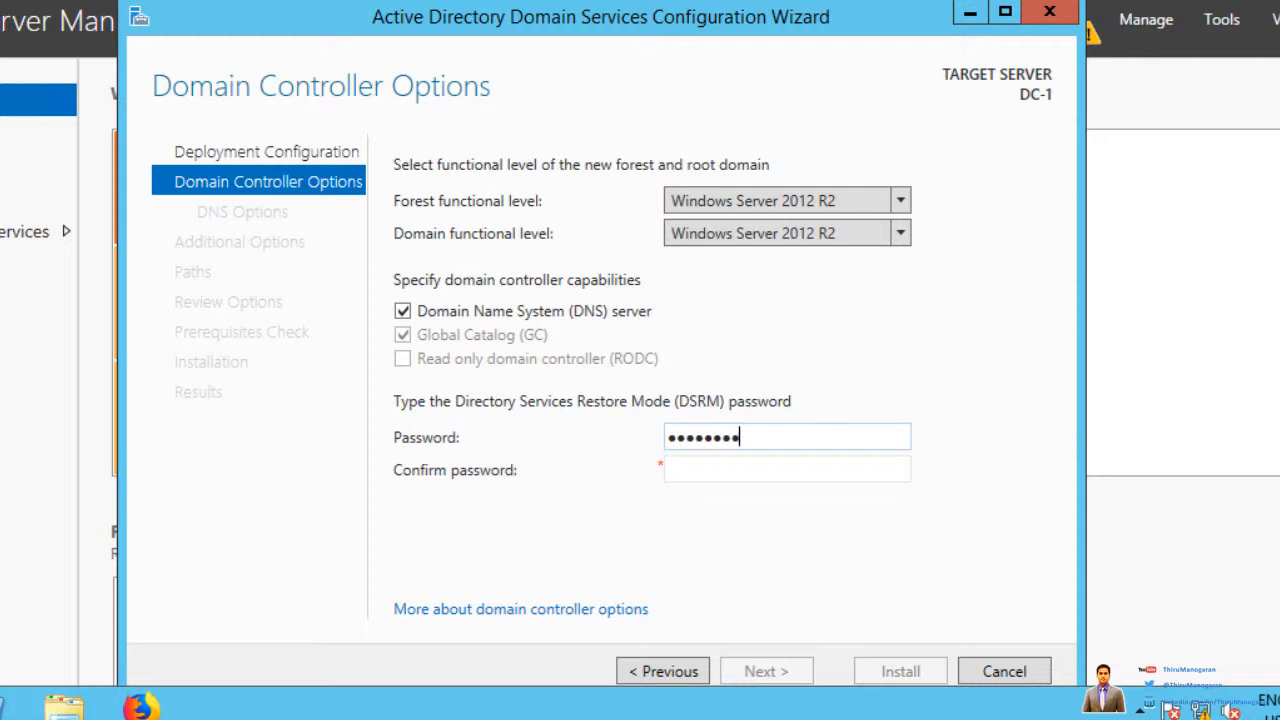
pyautogui.click(736, 467)
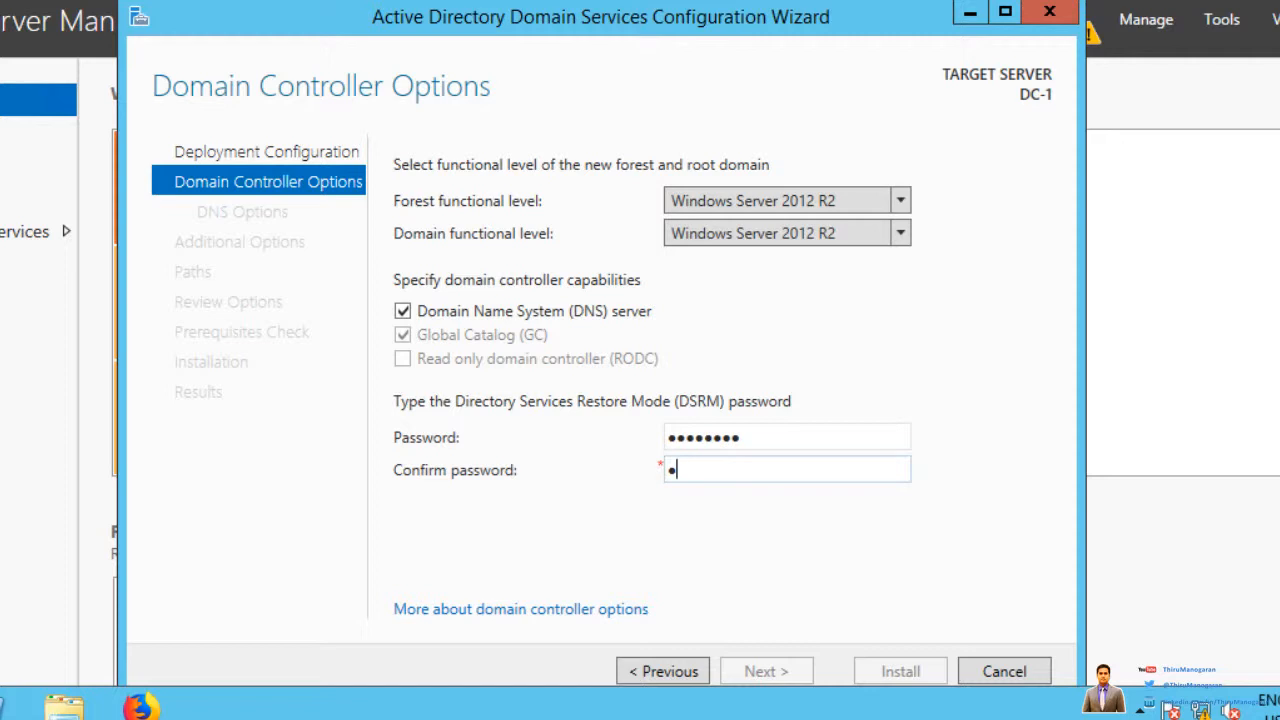
pyautogui.write('P@ssw0rd')
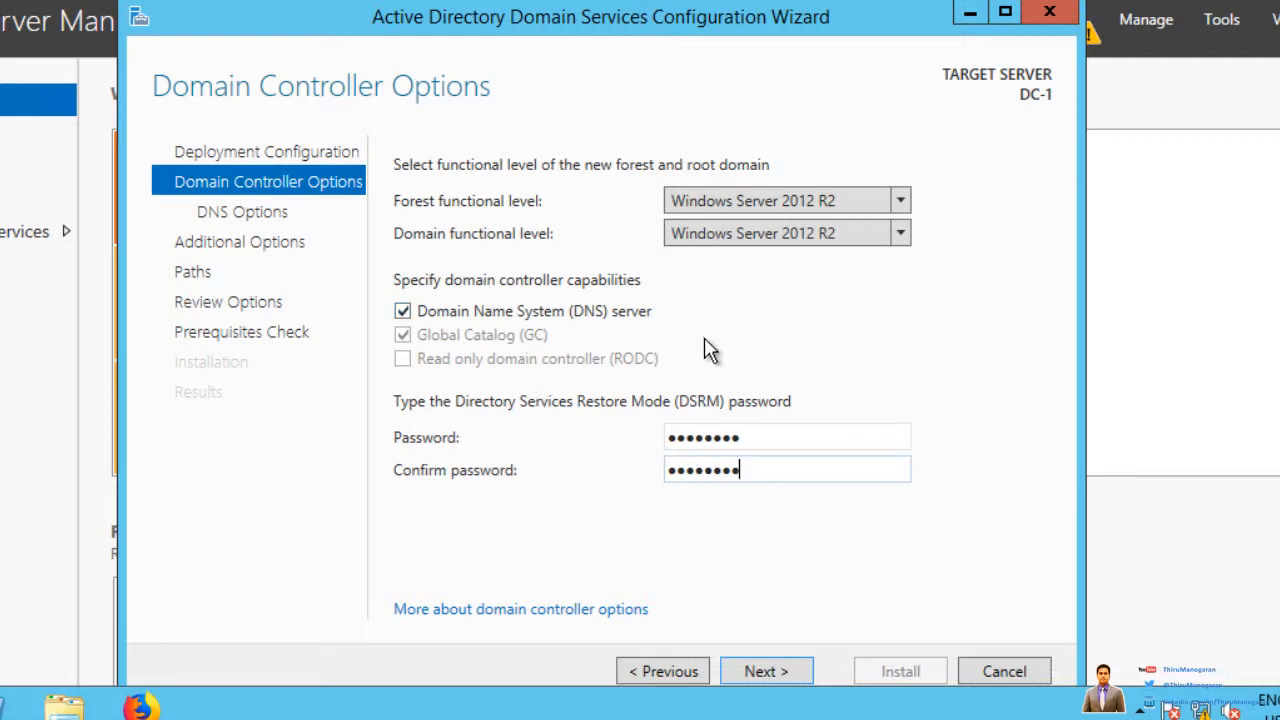
pyautogui.click(766, 674)
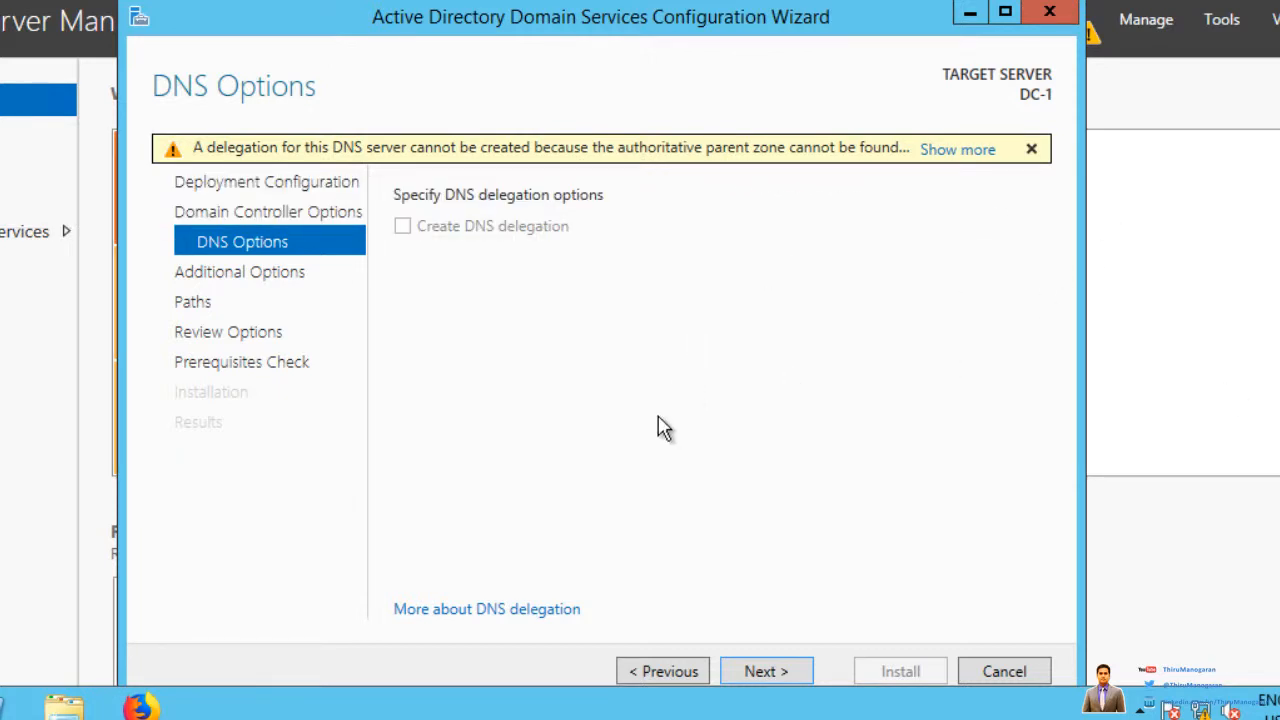
# Step: Accept DNS options, NetBIOS name THIRU and default NTDS/SYSVOL paths, review, and run prerequisites check
pyautogui.click(765, 672)
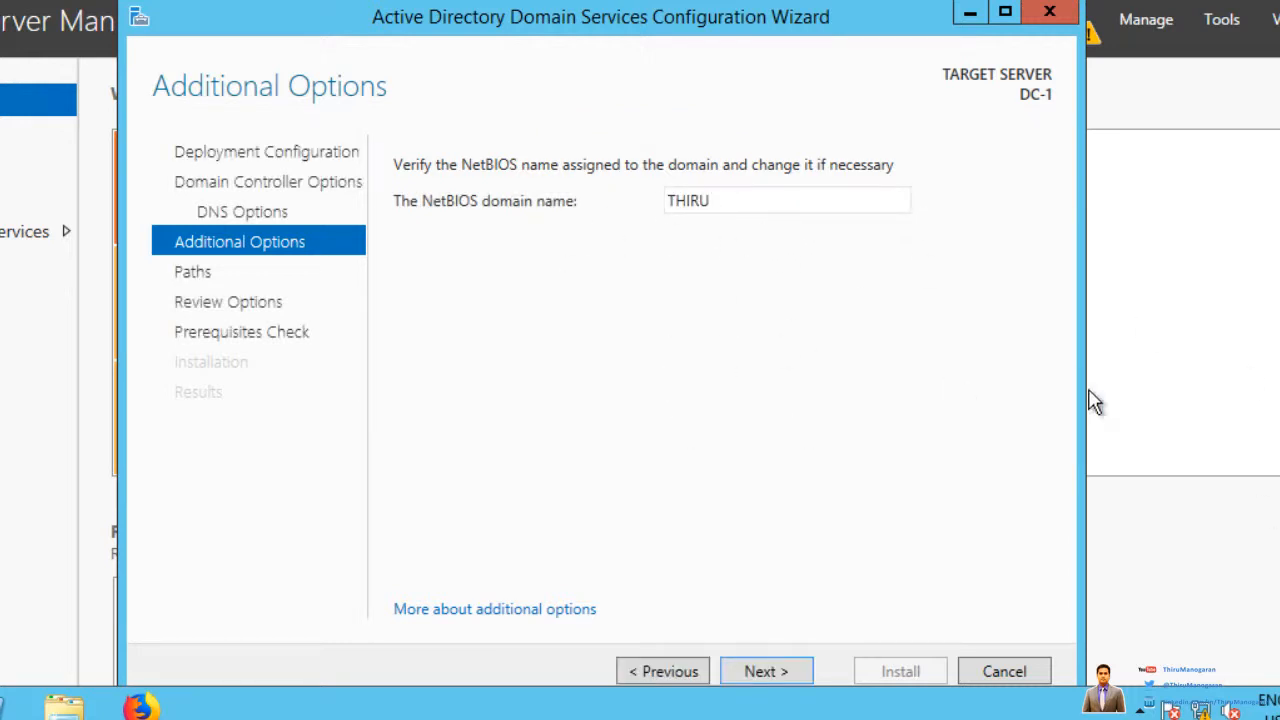
pyautogui.click(765, 672)
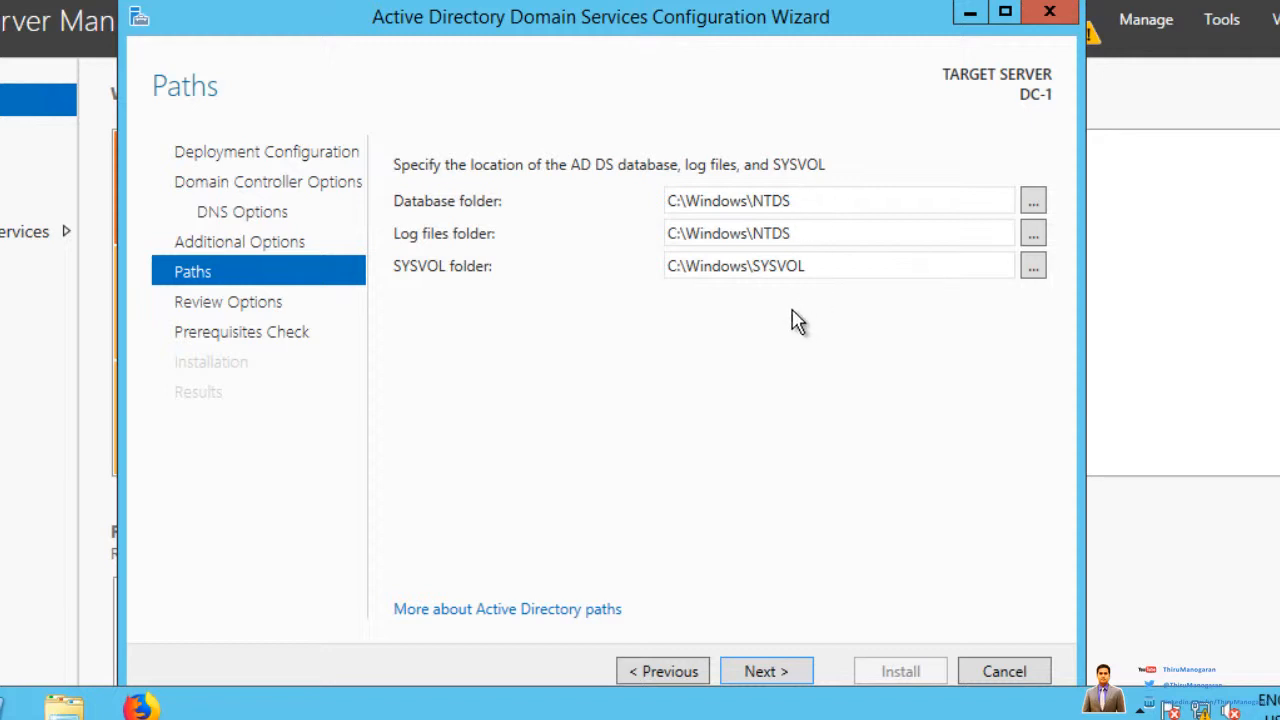
pyautogui.click(750, 672)
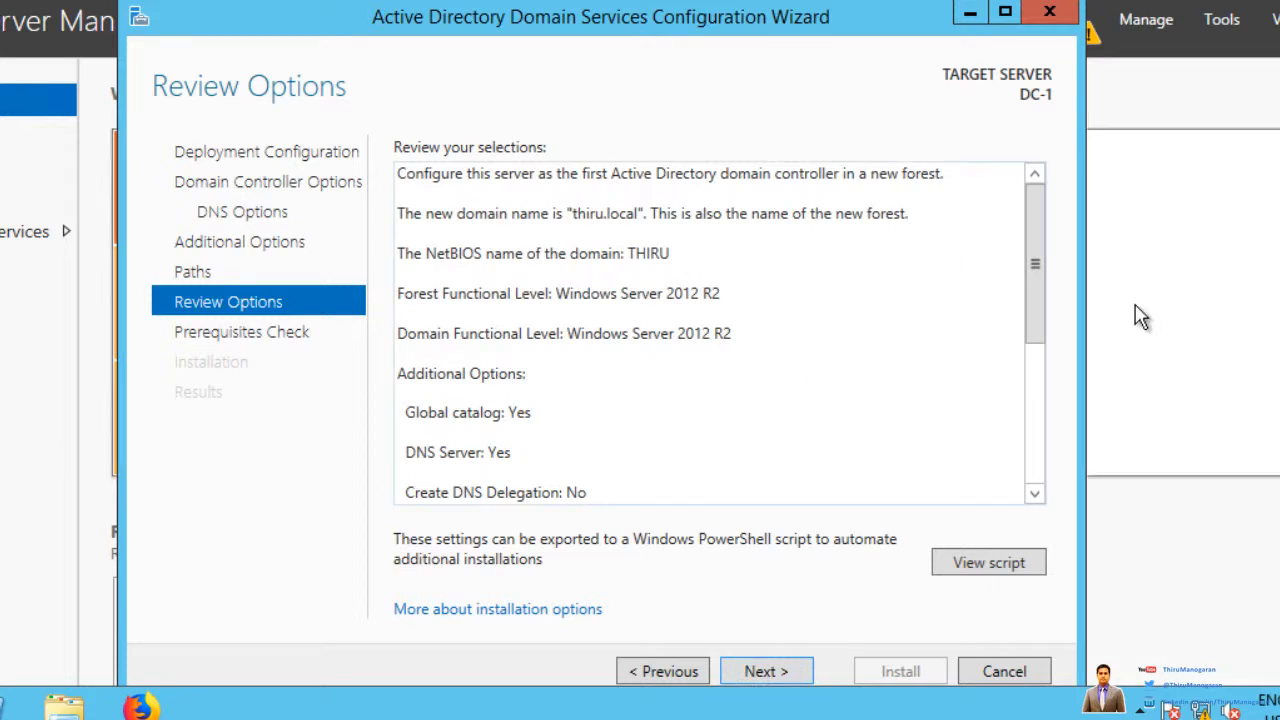
pyautogui.moveTo(1034, 292); pyautogui.dragTo(1038, 227)
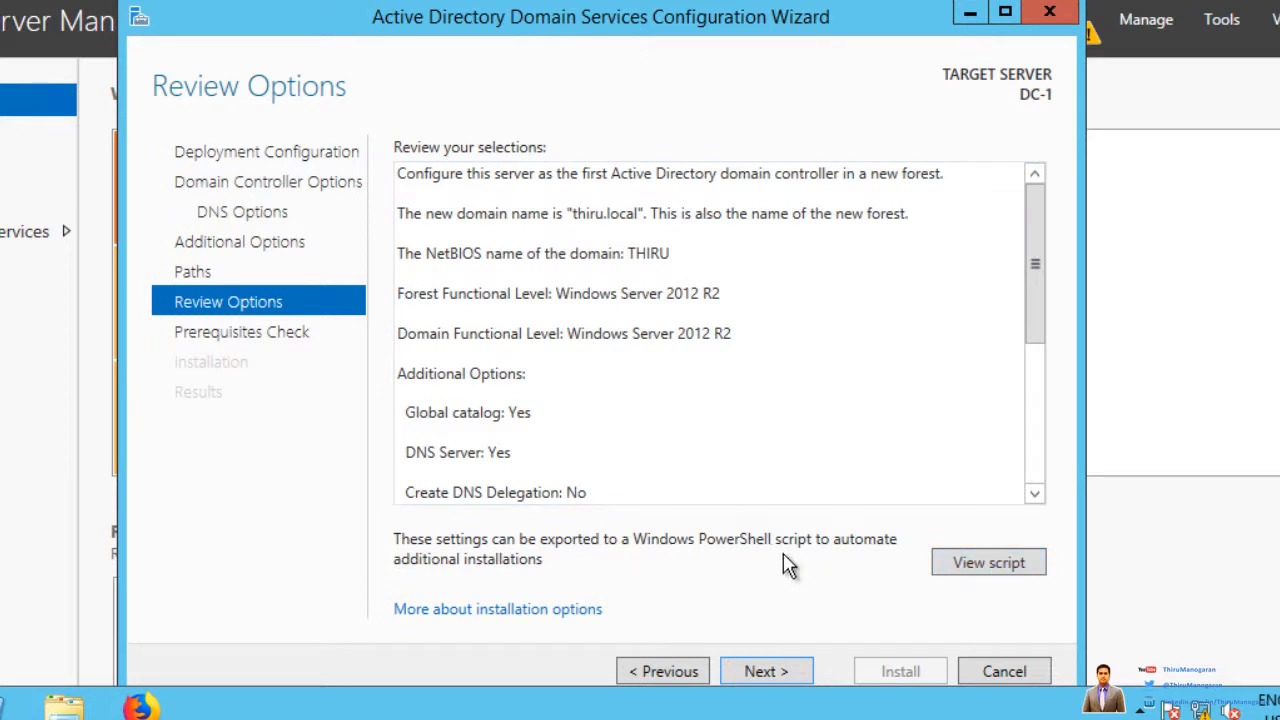
pyautogui.click(763, 672)
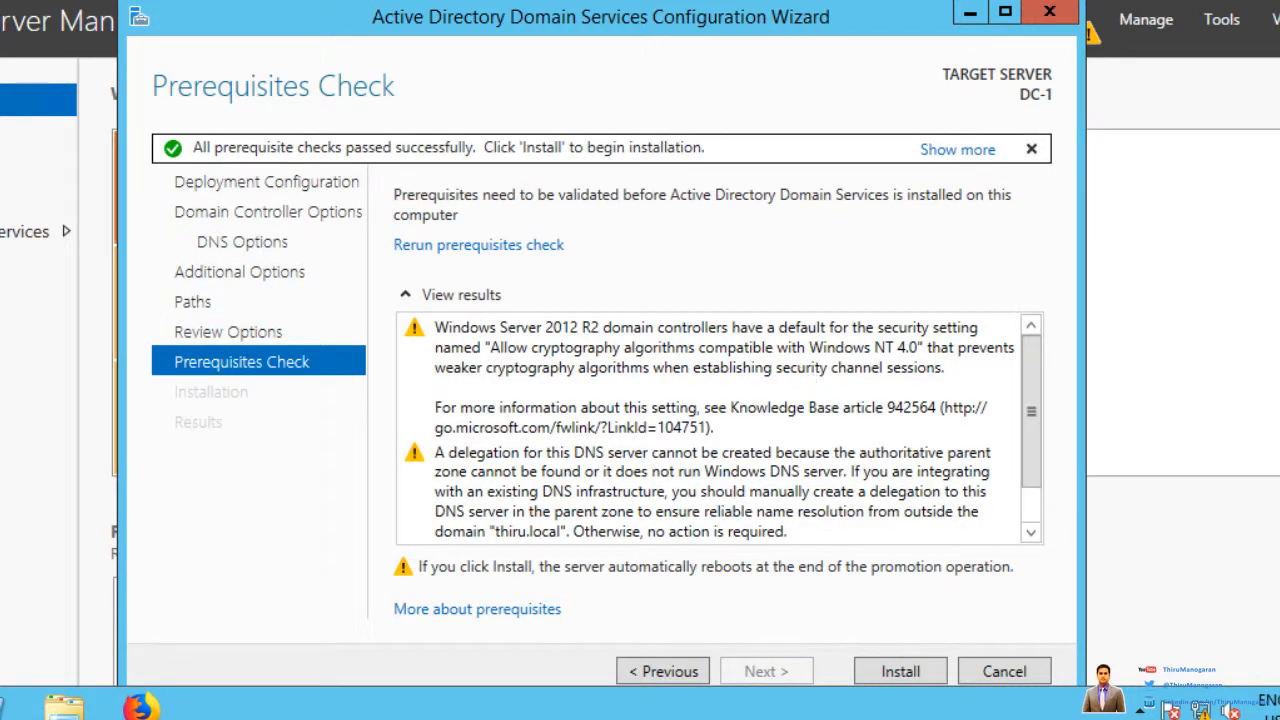
# Step: Install the domain controller and dismiss the sign-out notice so the server reboots
pyautogui.click(900, 671)
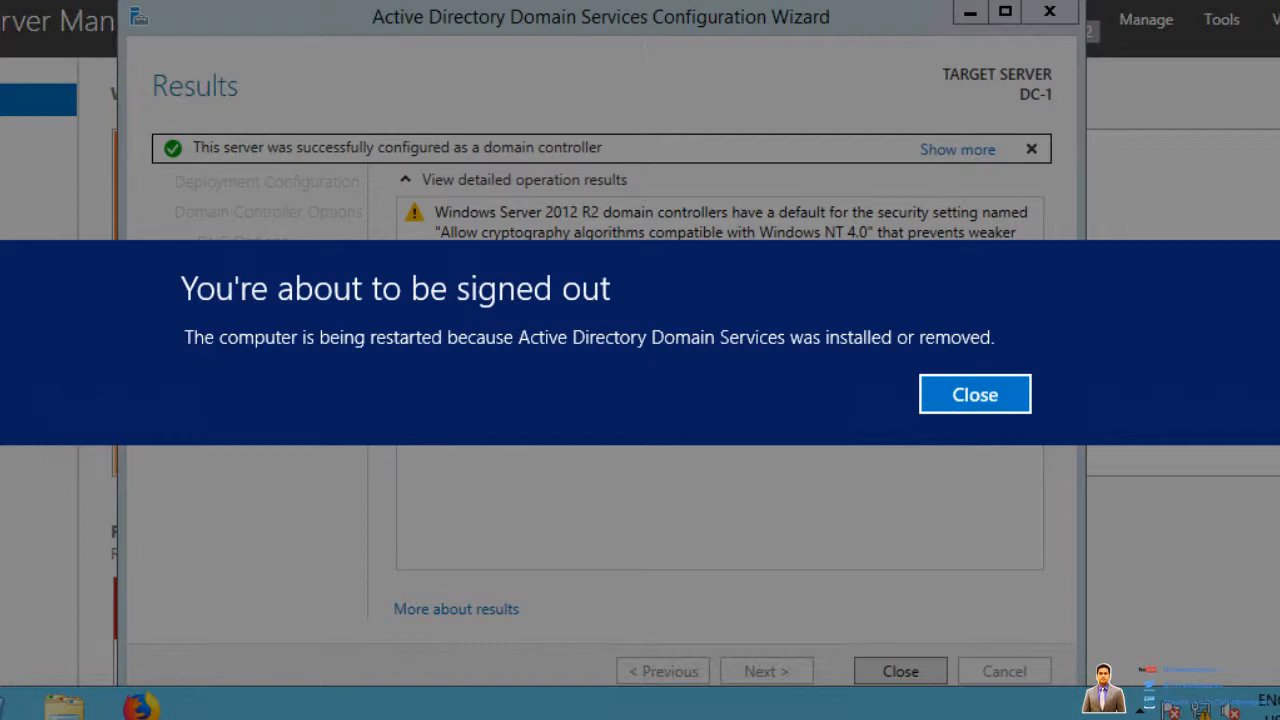
pyautogui.click(971, 398)
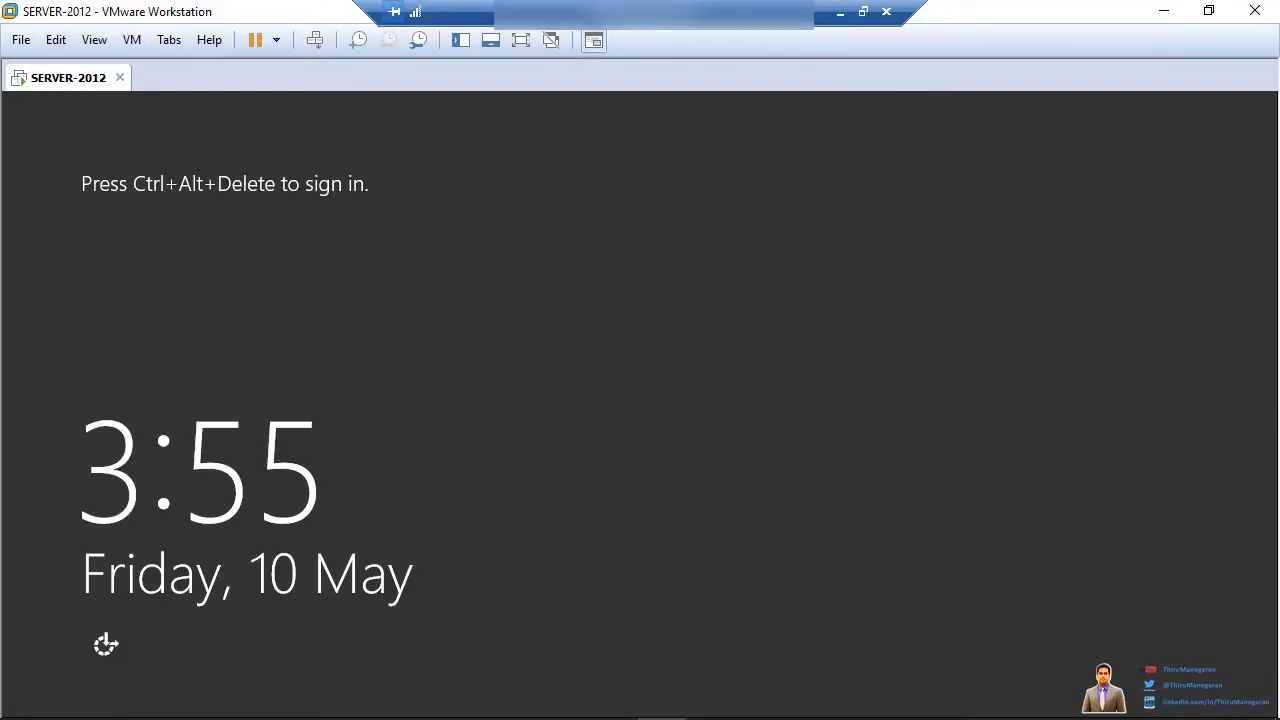
# Step: Sign in as THIRU\Administrator by entering the account password
pyautogui.click(315, 40)
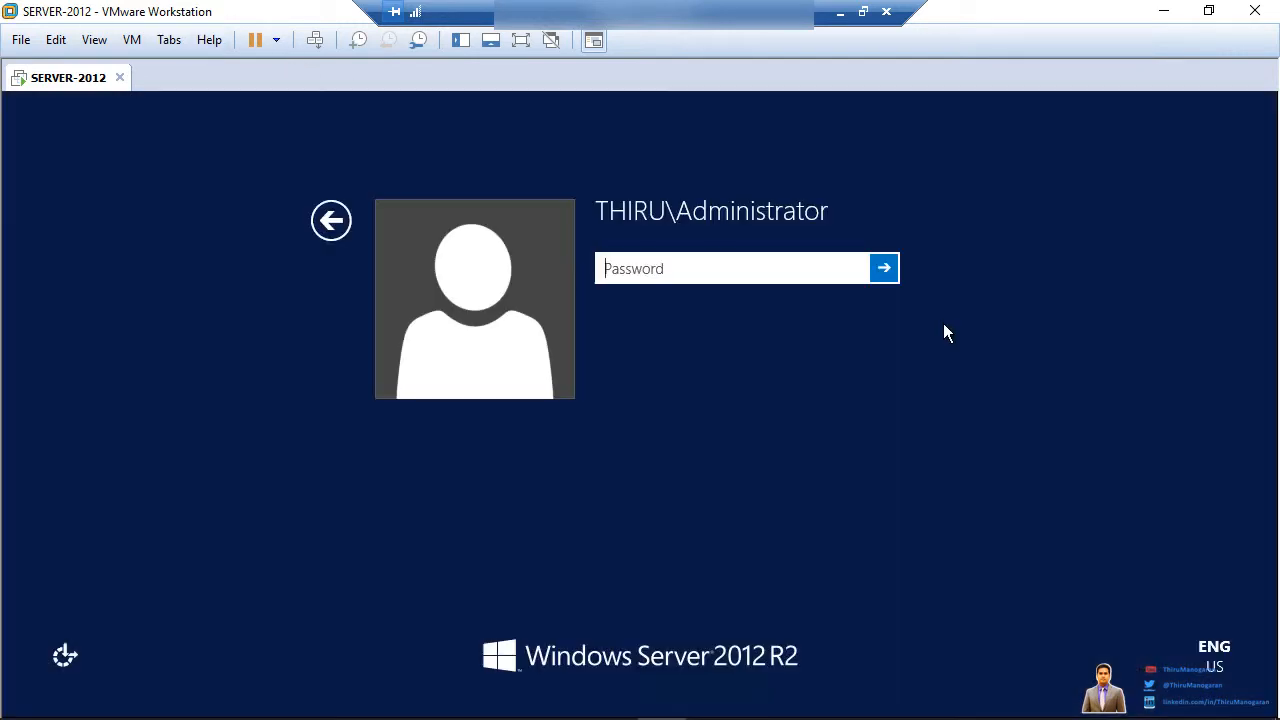
pyautogui.write('********')
pyautogui.press('Return')
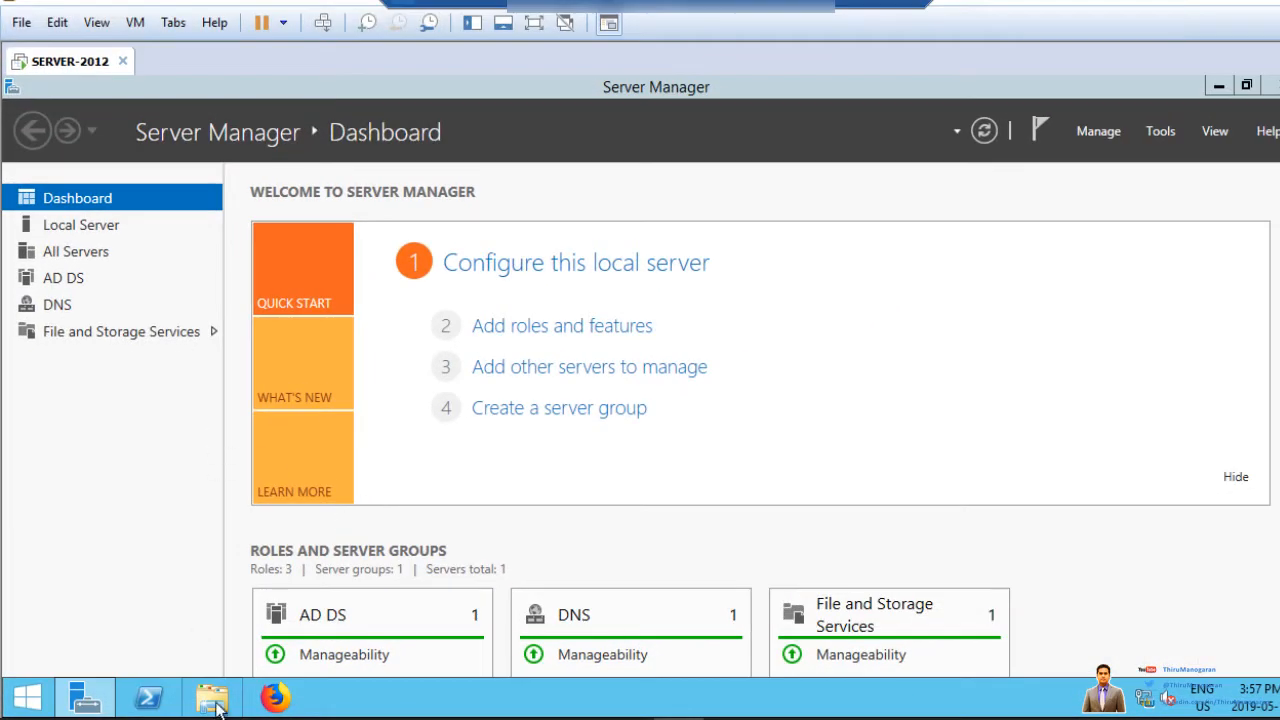
pyautogui.click(213, 700)
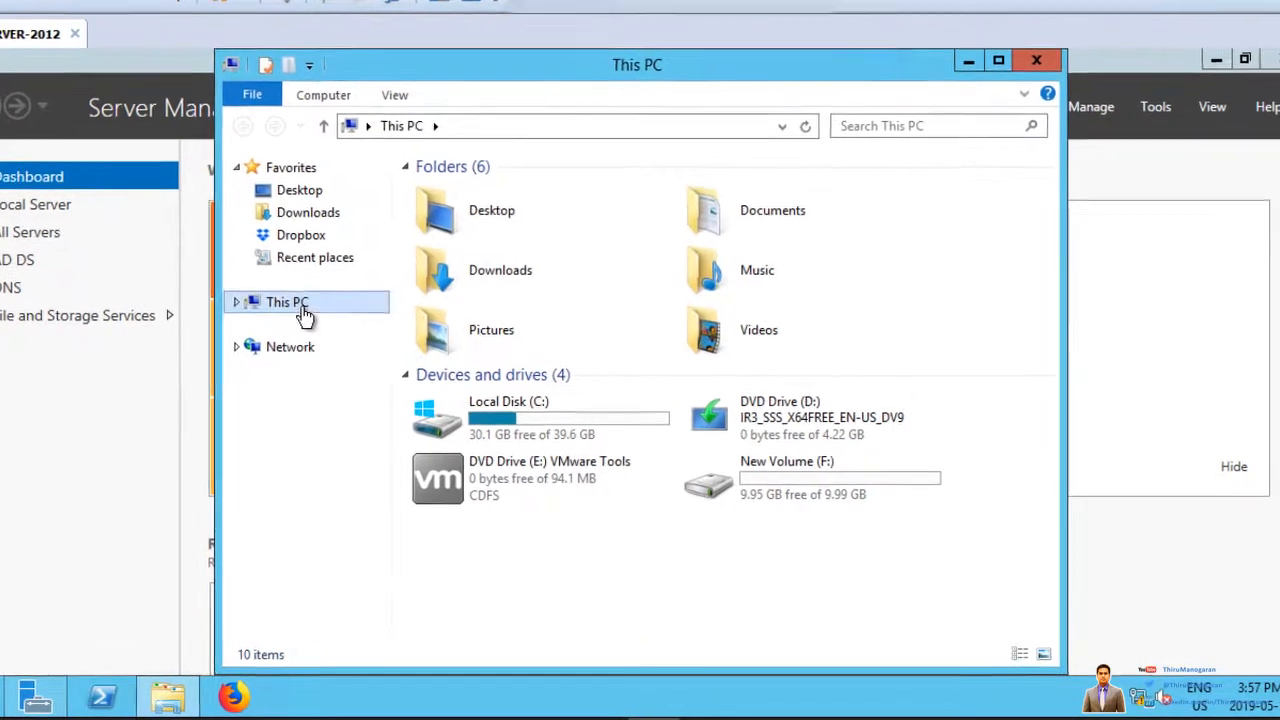
pyautogui.rightClick(304, 316)
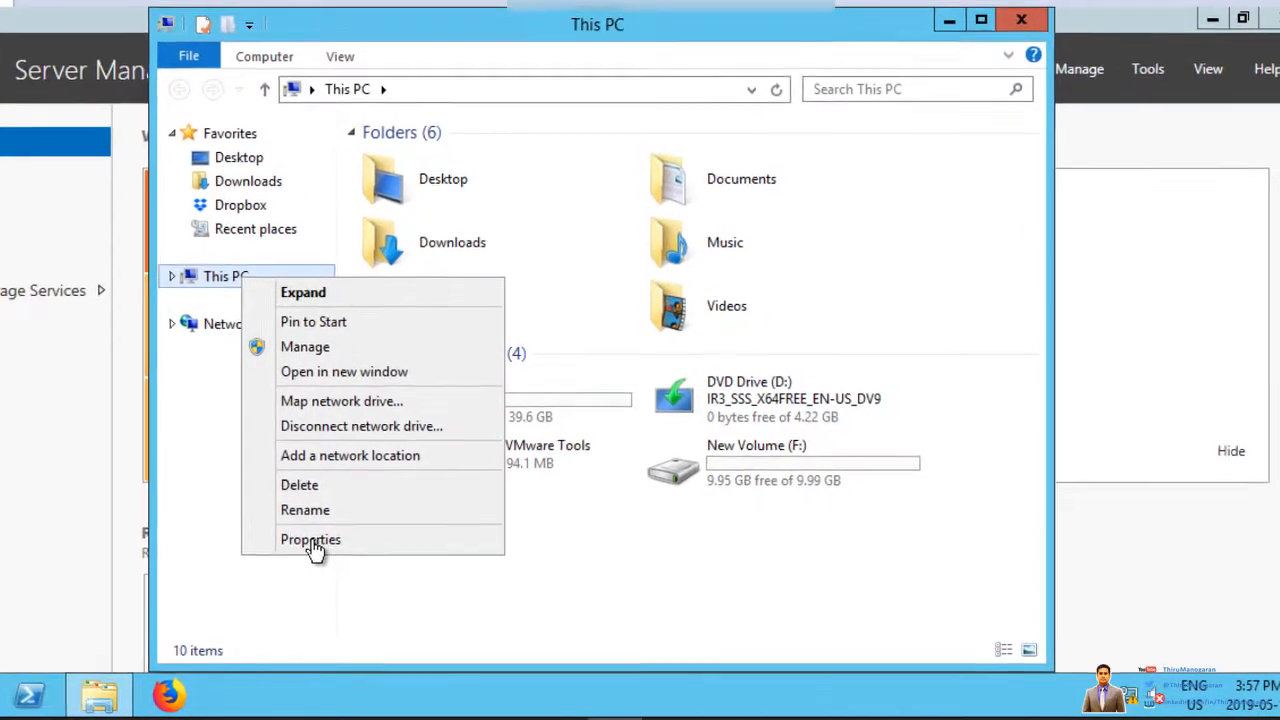
pyautogui.press('r')
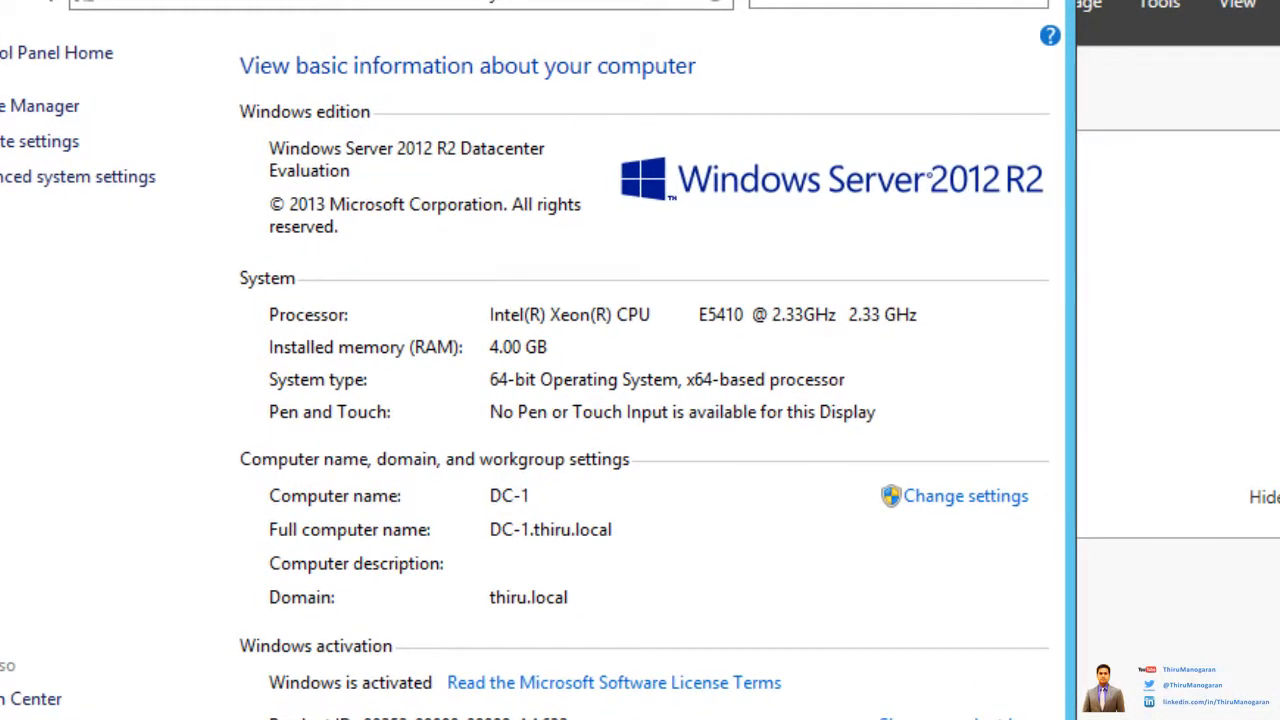
pyautogui.moveTo(604, 461)
pyautogui.mouseDown()
pyautogui.moveTo(423, 484)
pyautogui.moveTo(572, 512)
pyautogui.moveTo(498, 449)
pyautogui.mouseUp()
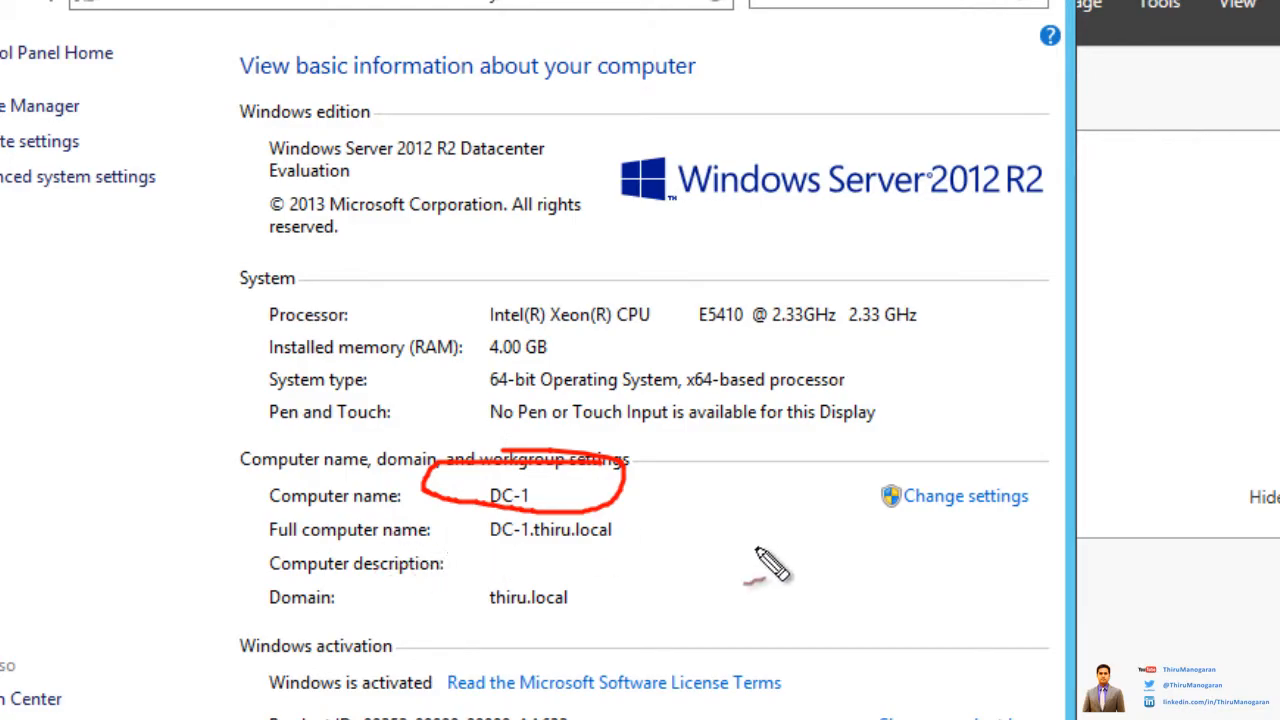
pyautogui.moveTo(476, 551); pyautogui.dragTo(616, 550)
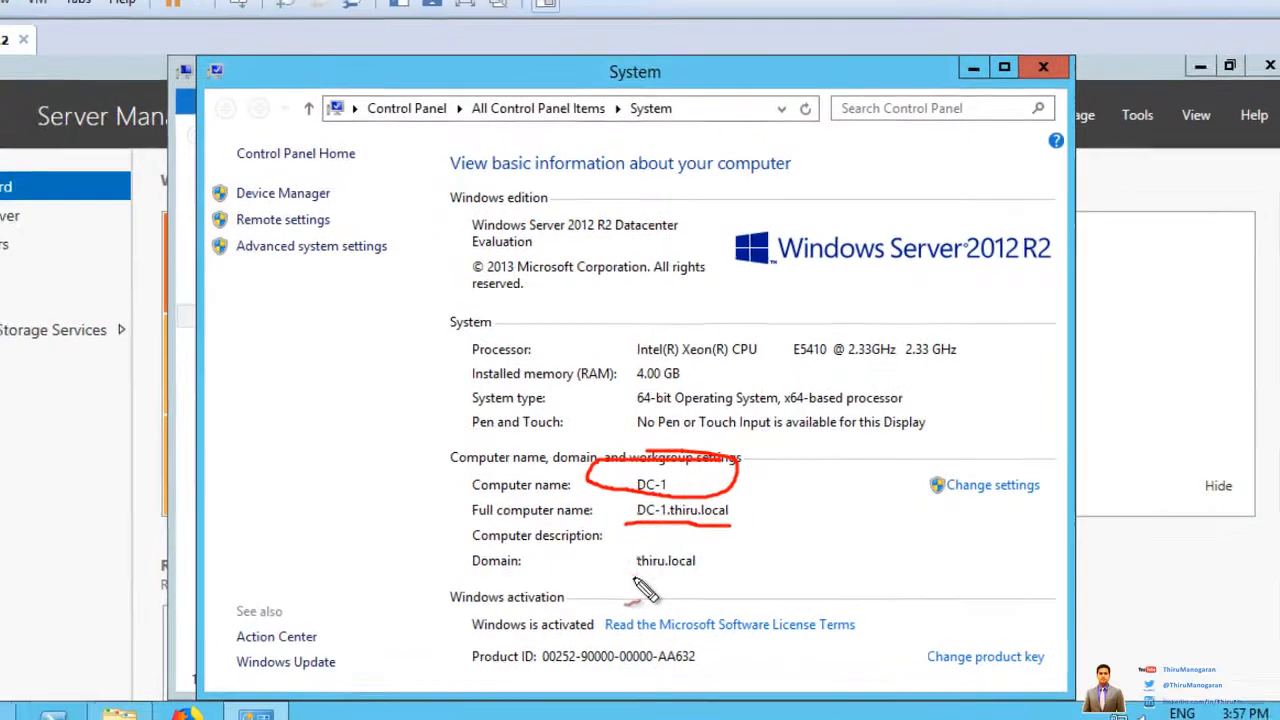
pyautogui.moveTo(633, 578); pyautogui.dragTo(750, 577)
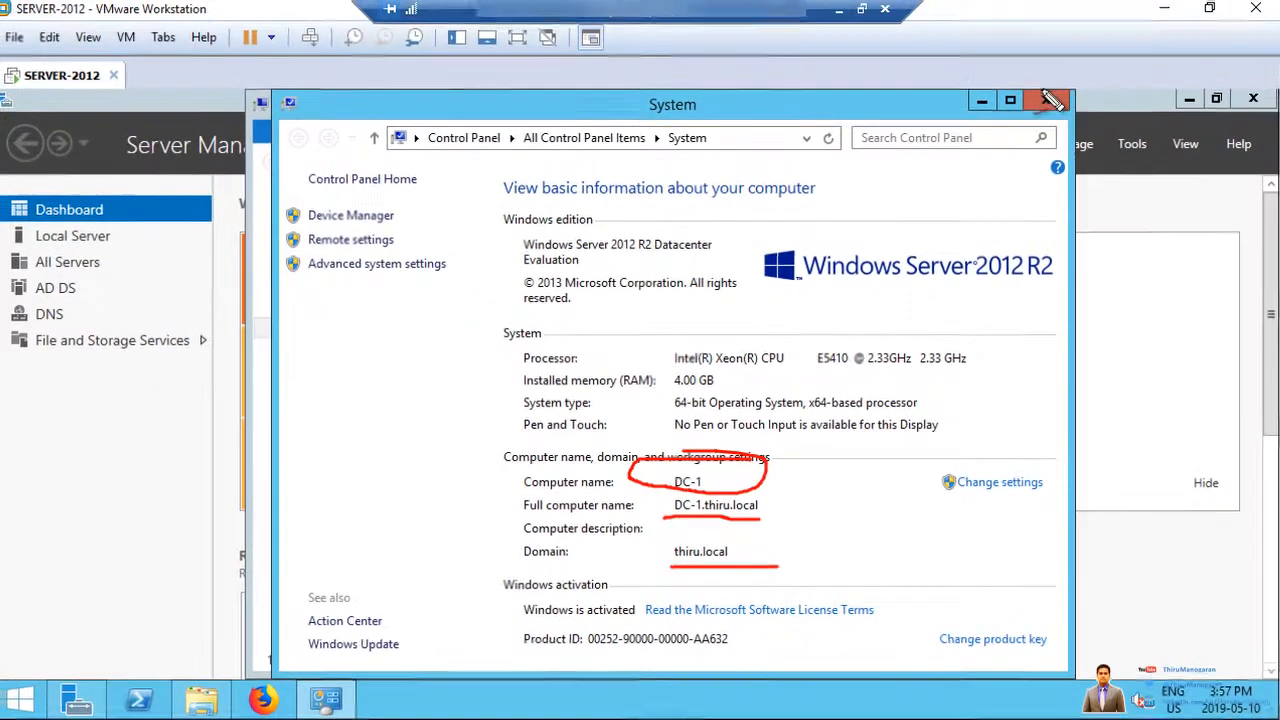
pyautogui.press('Escape')
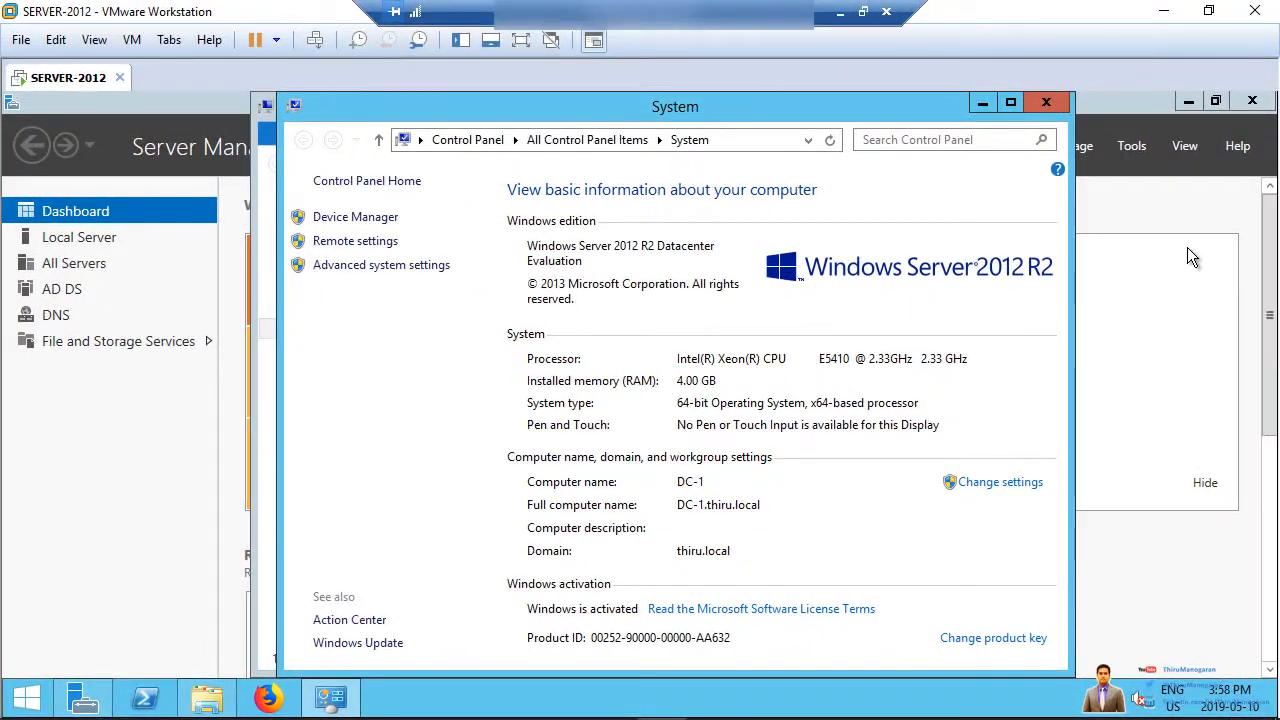
pyautogui.click(1028, 102)
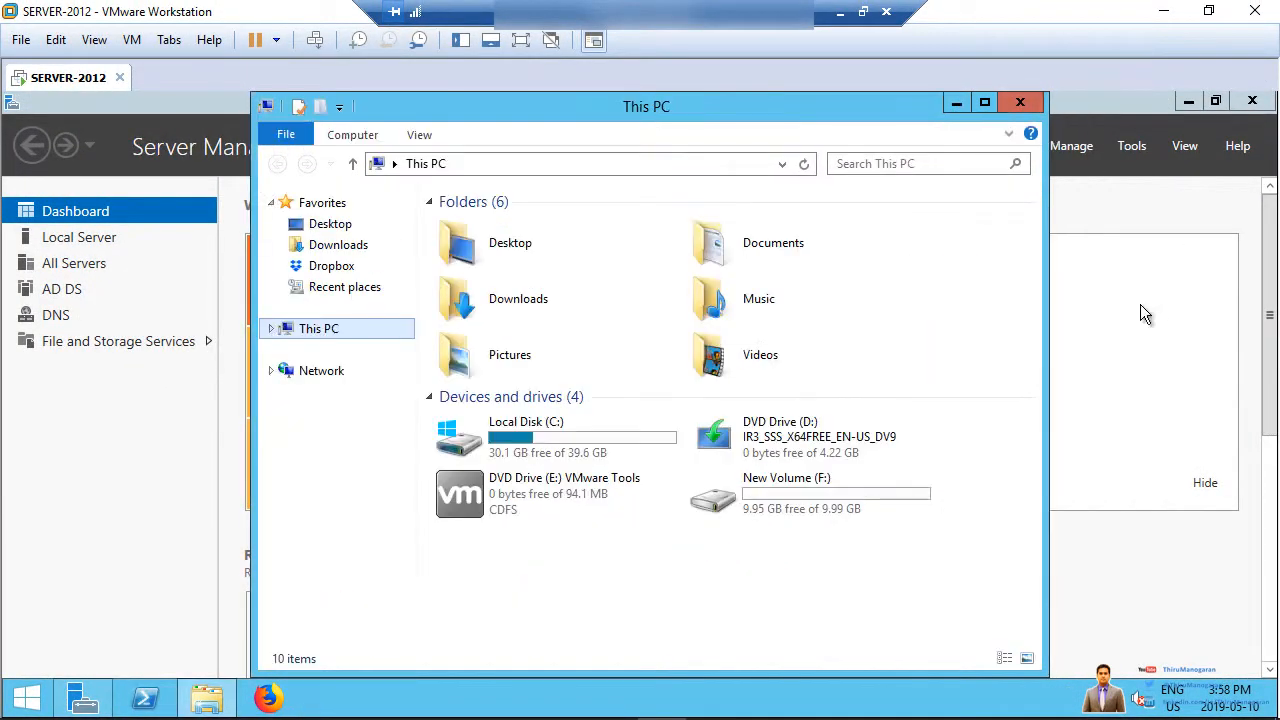
pyautogui.click(1020, 102)
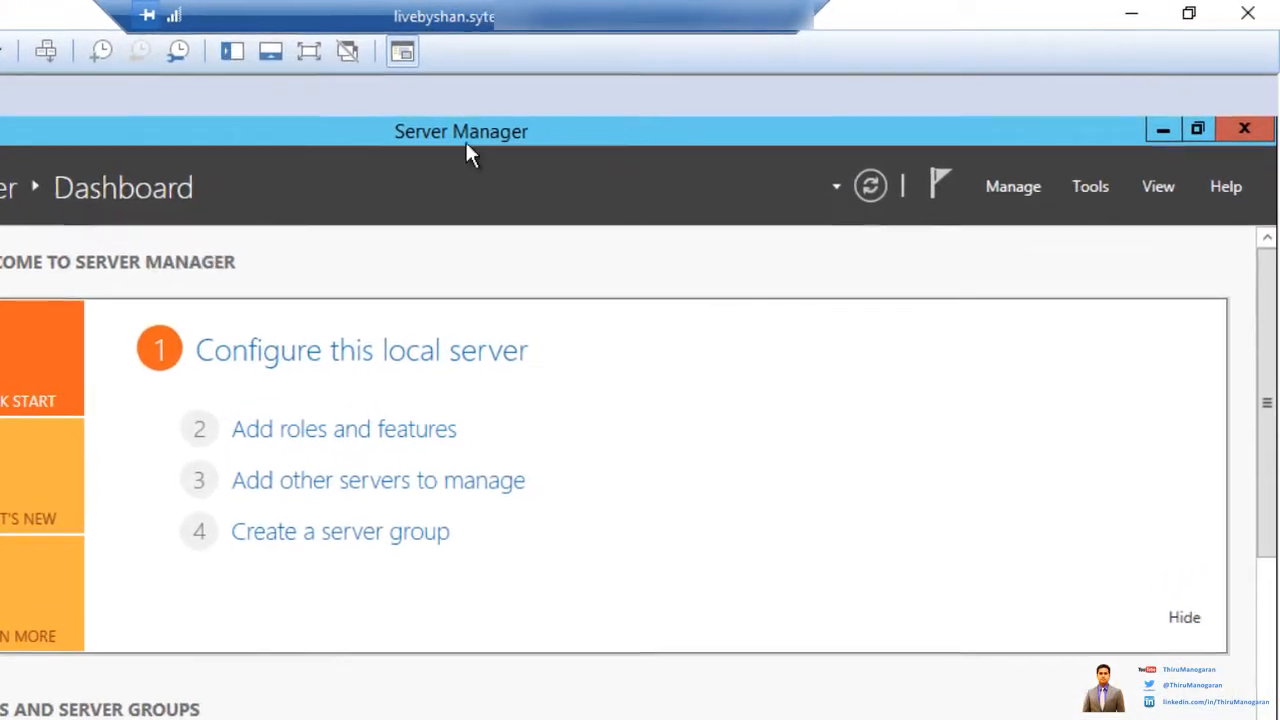
# Step: Open Active Directory Users and Computers from Server Manager's Tools menu and maximize it
pyautogui.click(1090, 186)
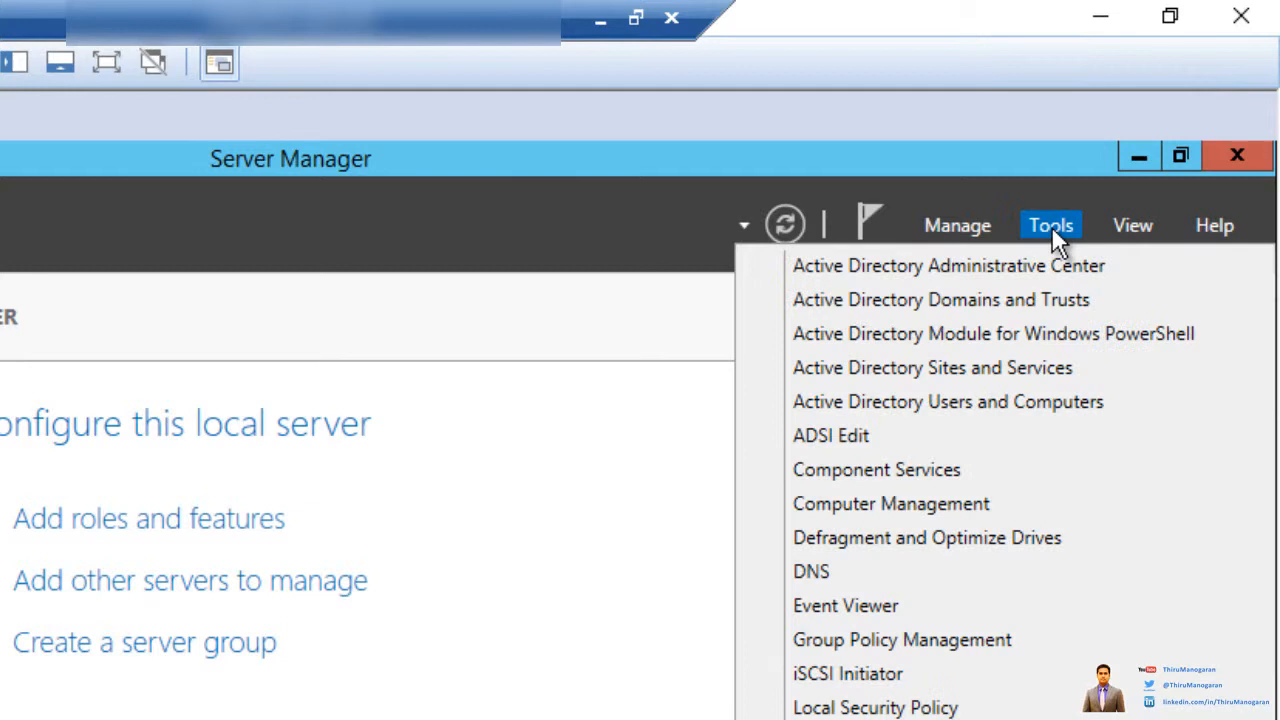
pyautogui.click(929, 410)
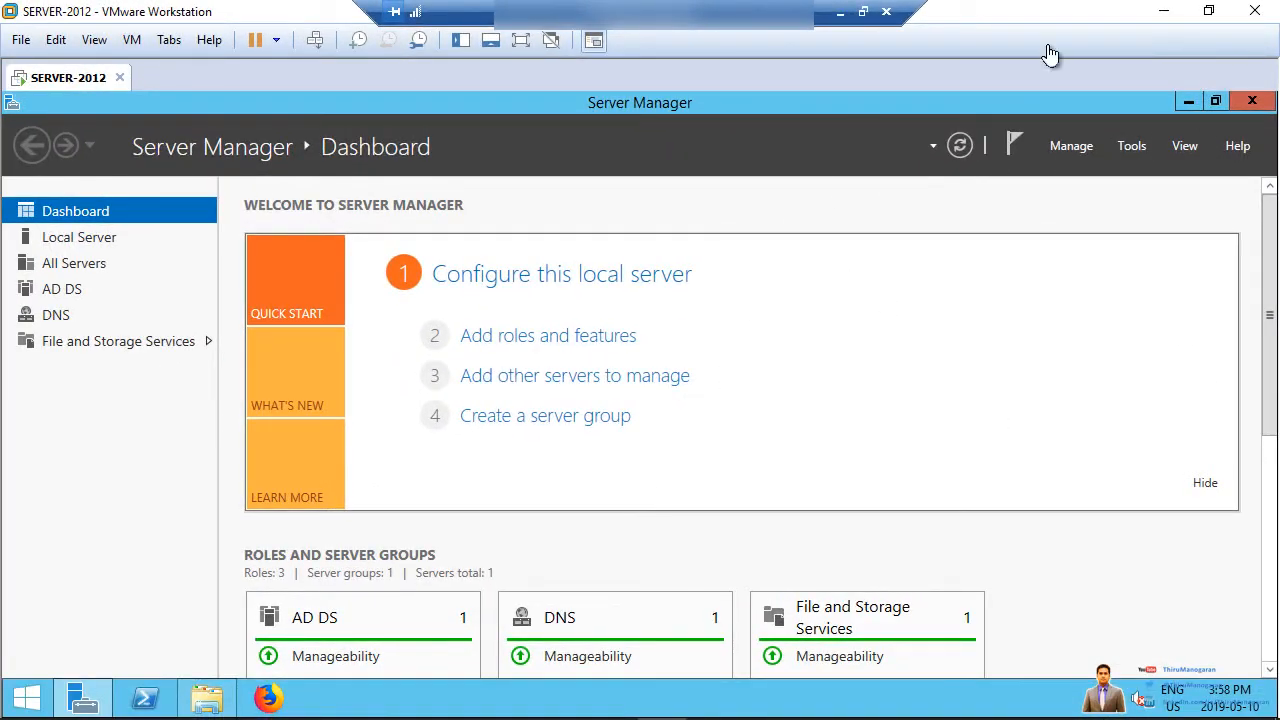
pyautogui.doubleClick(680, 165)
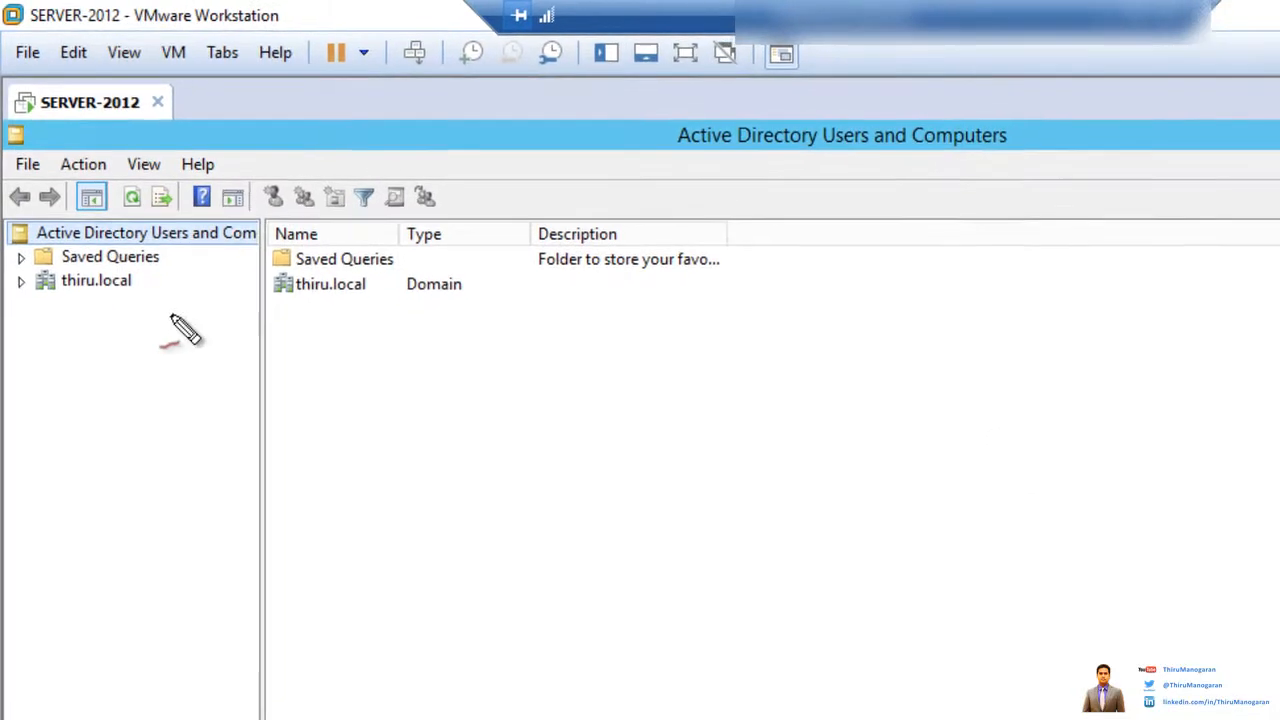
# Step: Highlight the thiru.local domain in the tree with on-screen annotations, then clear them
pyautogui.moveTo(2, 327)
pyautogui.mouseDown()
pyautogui.moveTo(169, 328)
pyautogui.moveTo(138, 255)
pyautogui.moveTo(16, 233)
pyautogui.moveTo(3, 281)
pyautogui.moveTo(72, 300)
pyautogui.mouseUp()
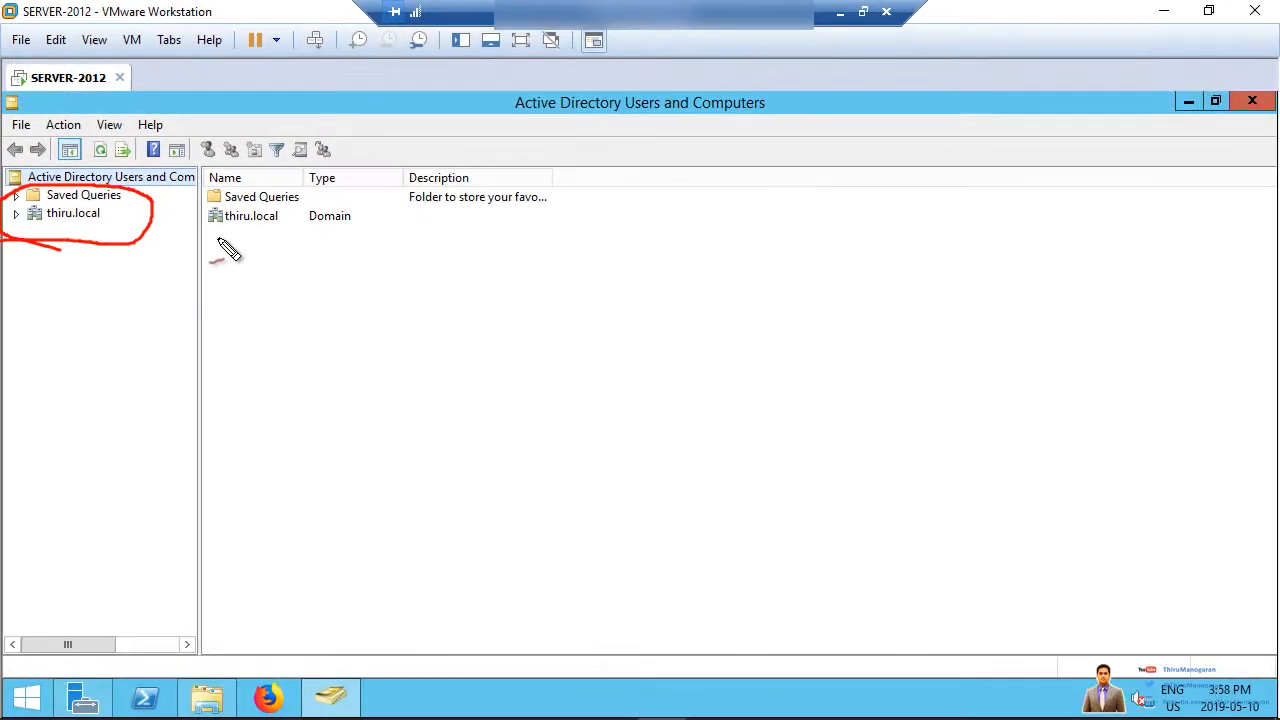
pyautogui.moveTo(224, 246); pyautogui.dragTo(301, 244)
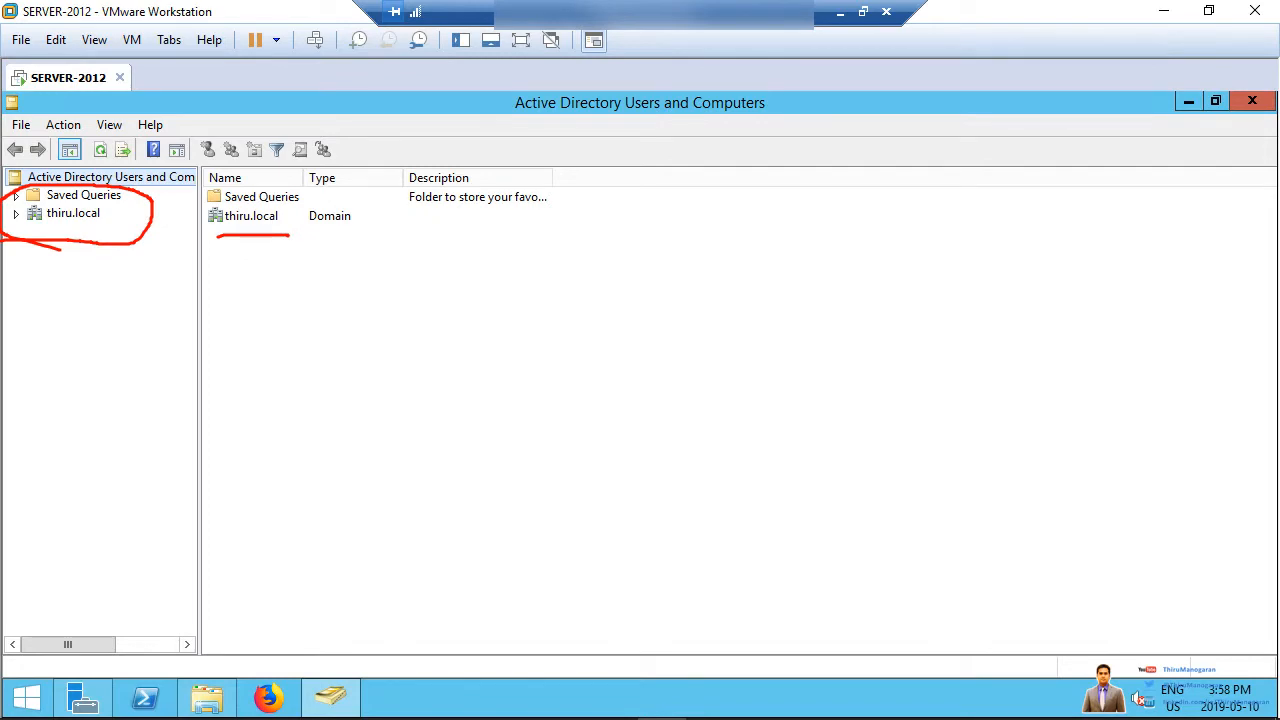
pyautogui.press('Escape')
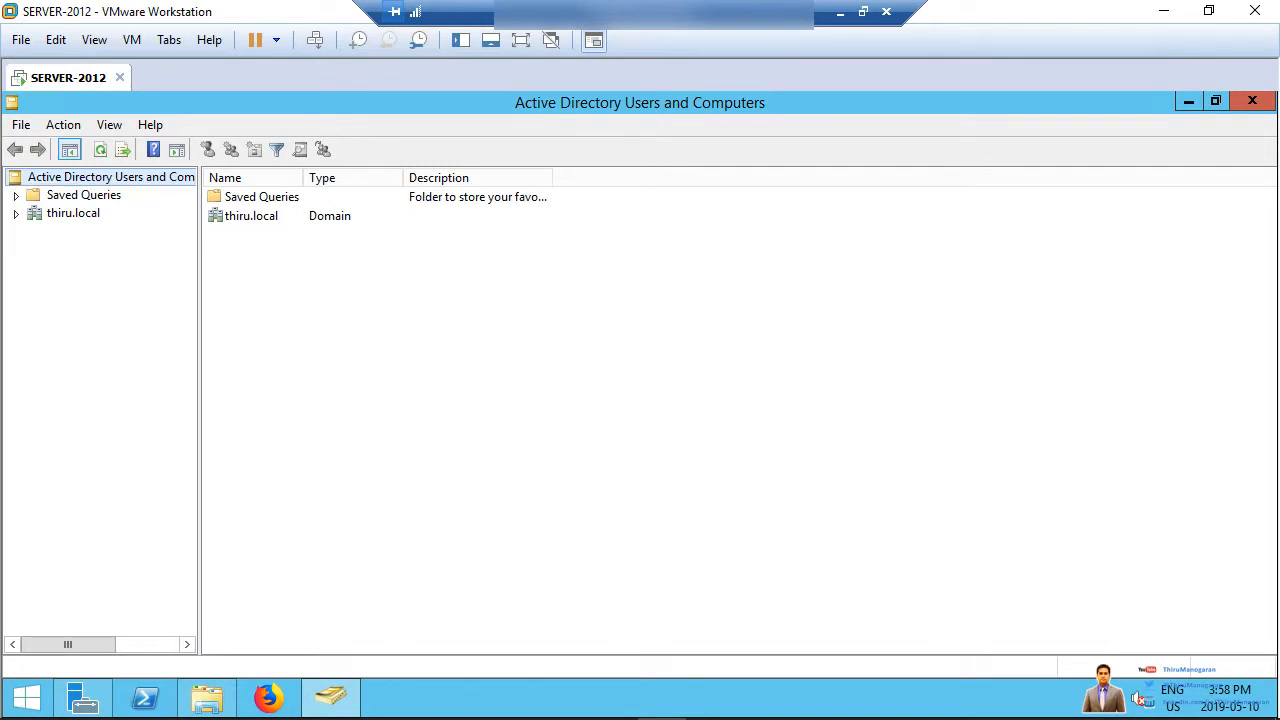